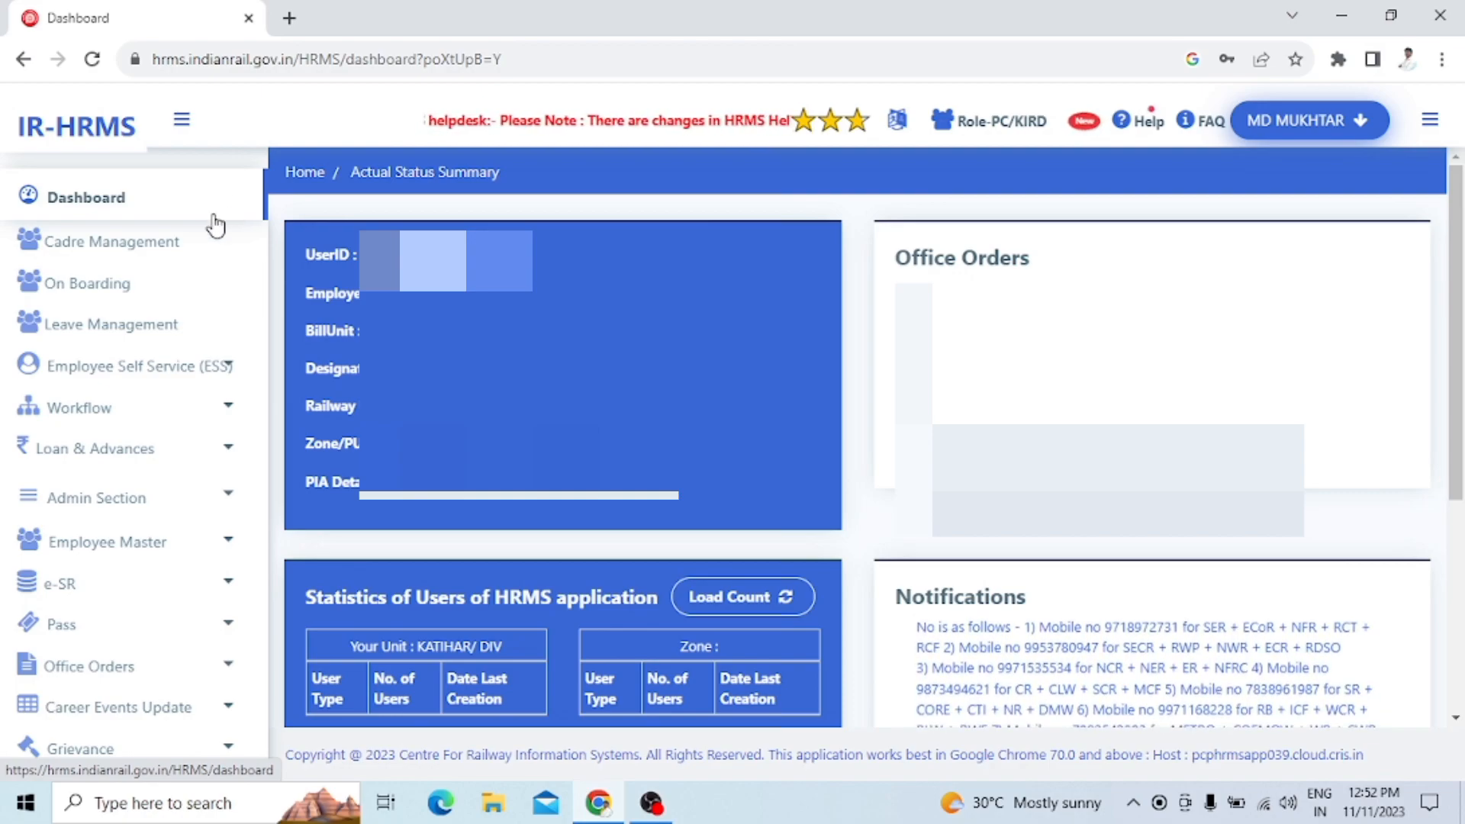
Step: Open the Update Initial Balance form in Leave Management
{"action": "left_click", "coordinate": [133, 330]}
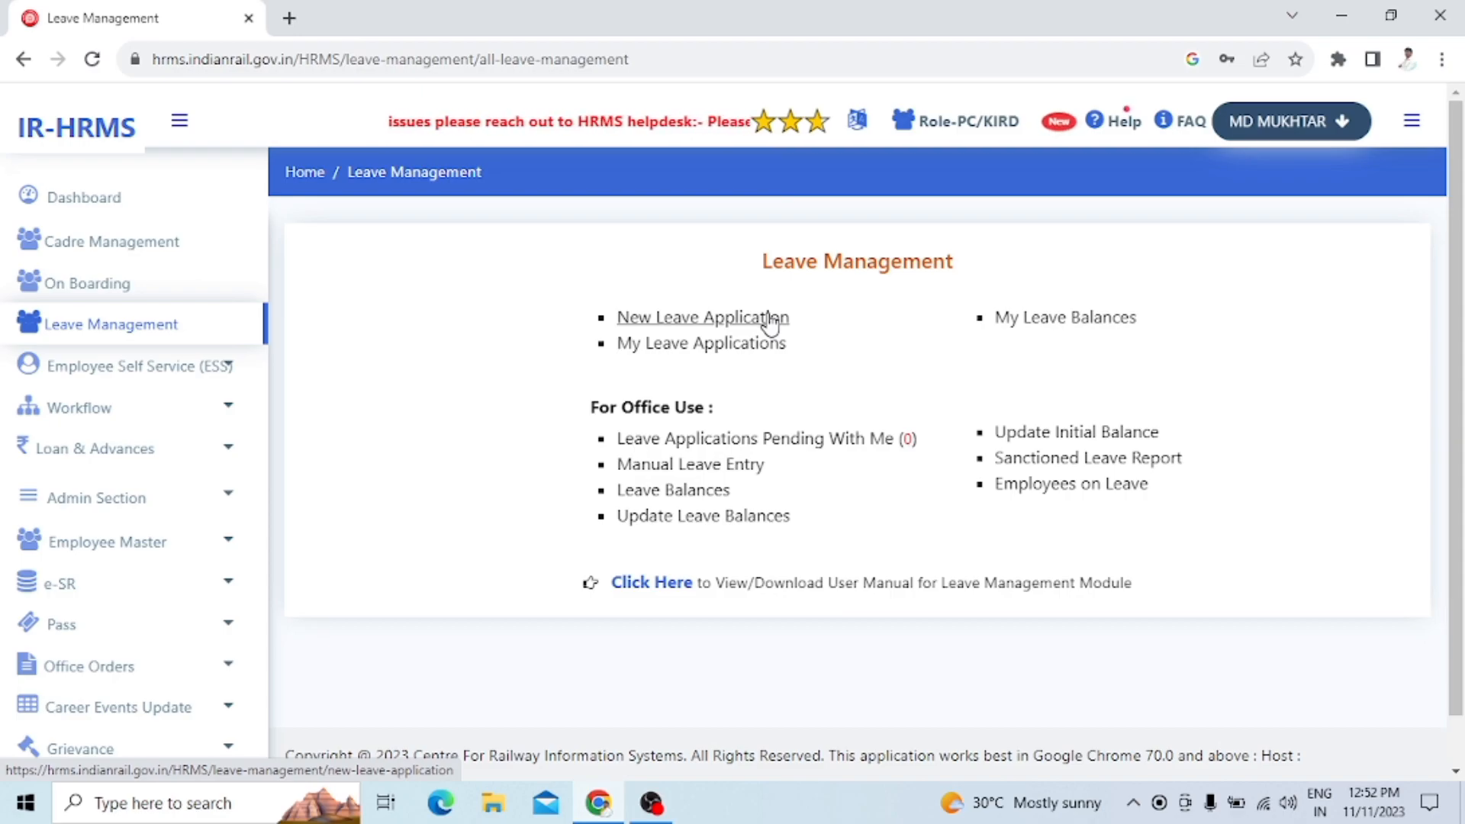
{"action": "left_click", "coordinate": [1057, 436]}
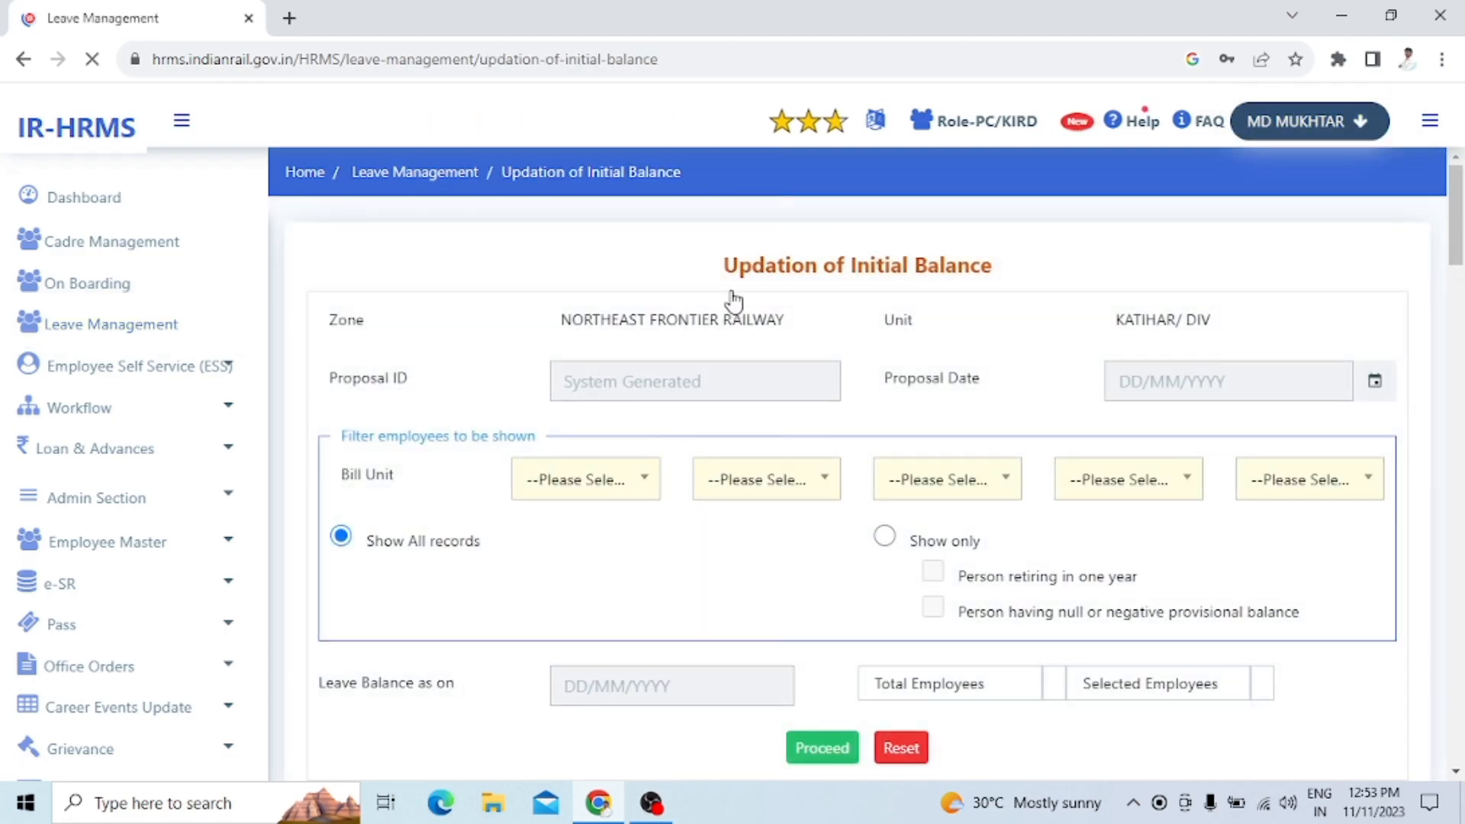
Step: Filter the employees by bill unit 0502301 and load all their records with leave balances as on 31/07/2023
{"action": "scroll", "coordinate": [772, 335], "scroll_direction": "down", "scroll_amount": 1}
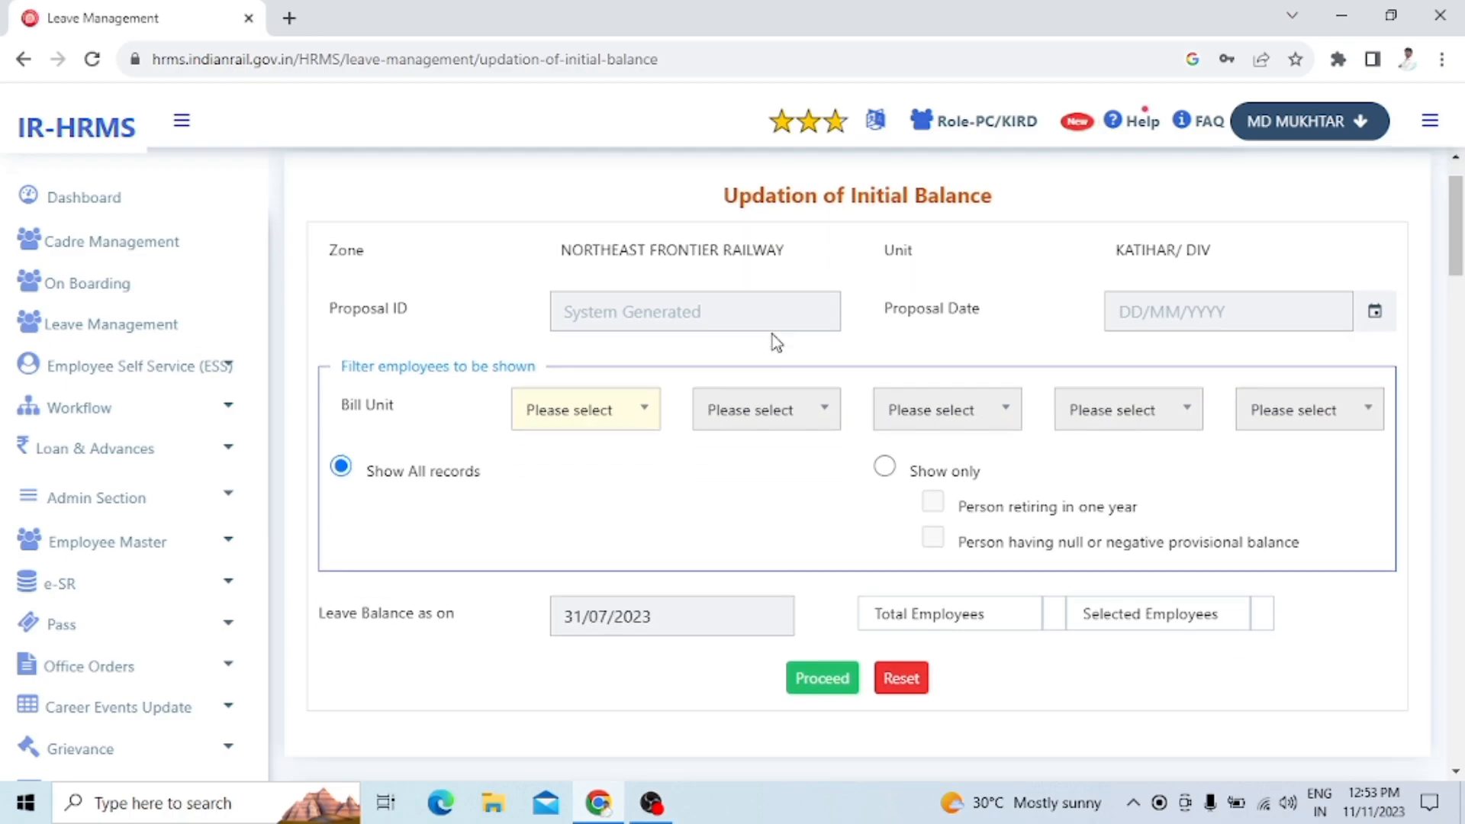
{"action": "scroll", "coordinate": [773, 334], "scroll_direction": "down", "scroll_amount": 1}
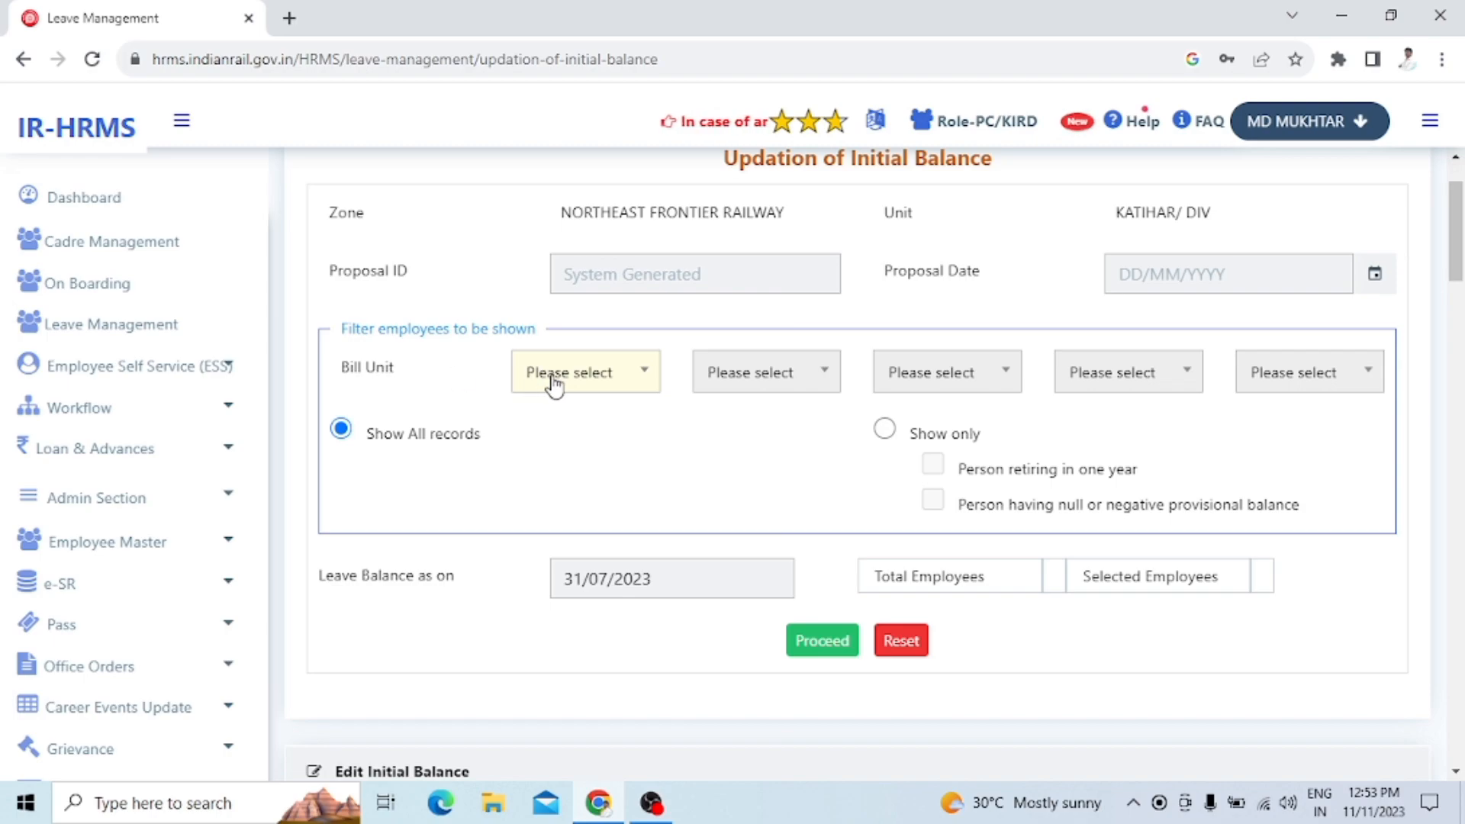
{"action": "left_click", "coordinate": [585, 379]}
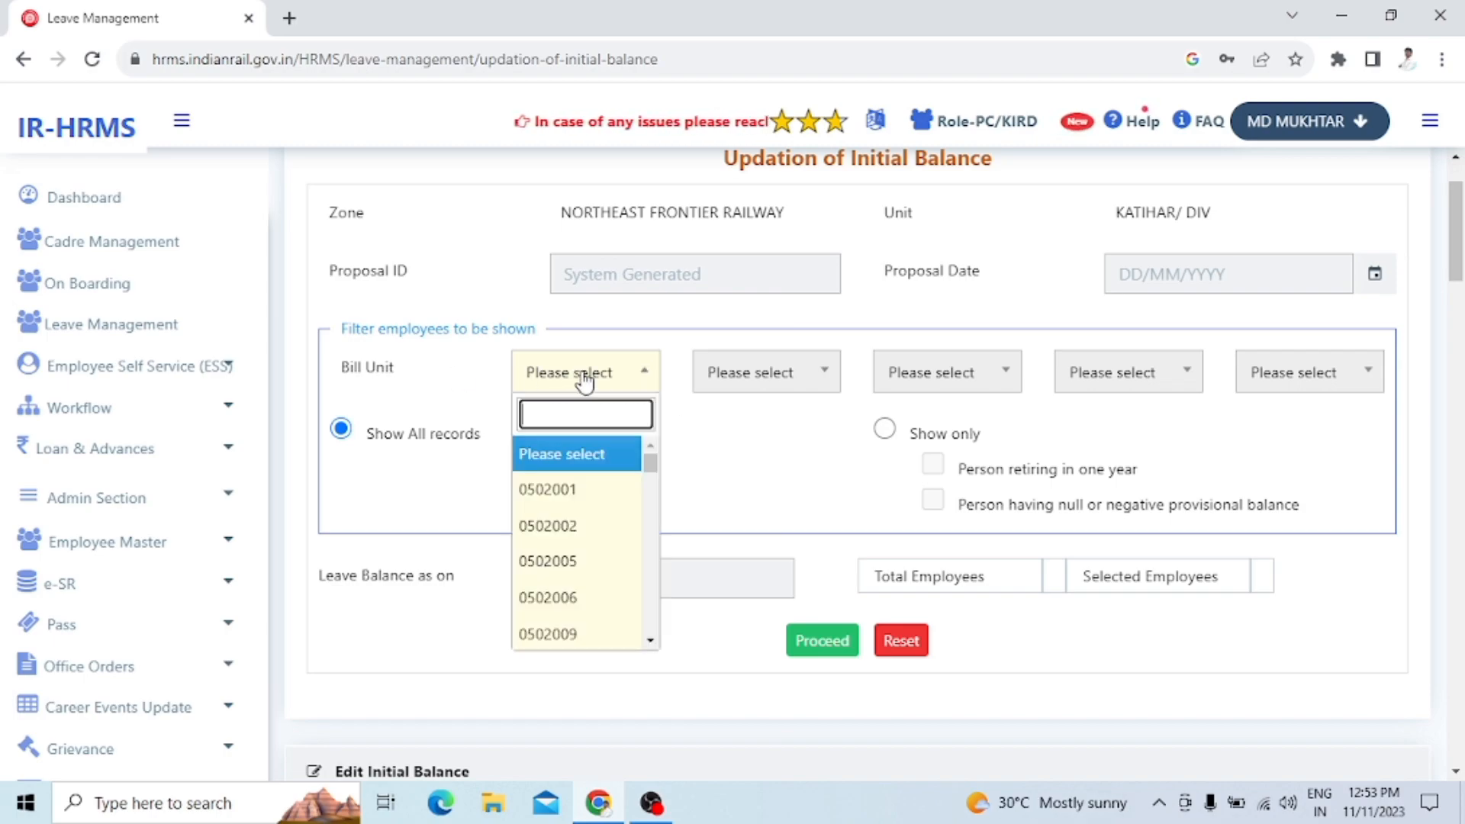
{"action": "type", "text": "0502301"}
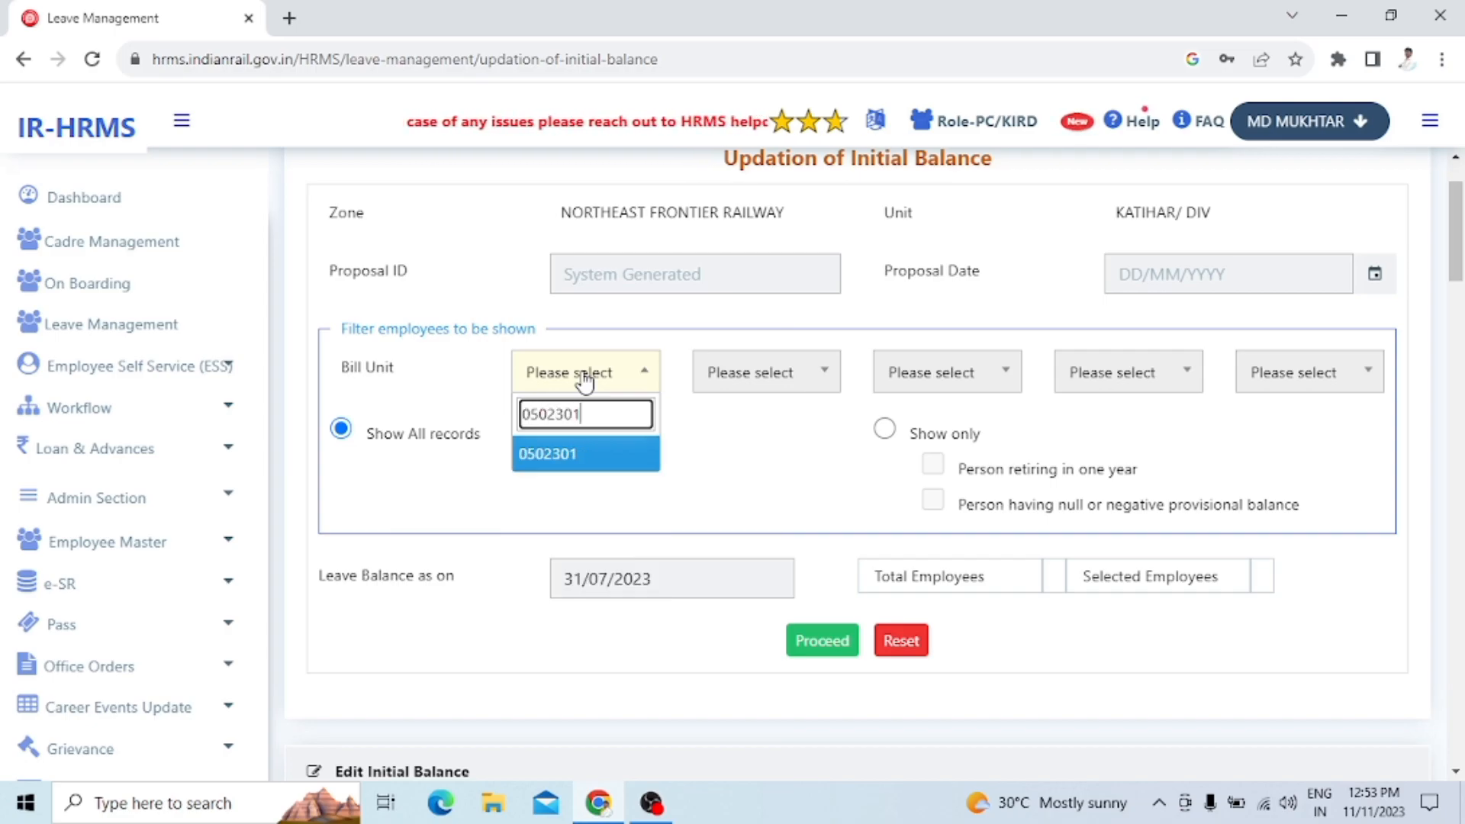
{"action": "left_click", "coordinate": [577, 461]}
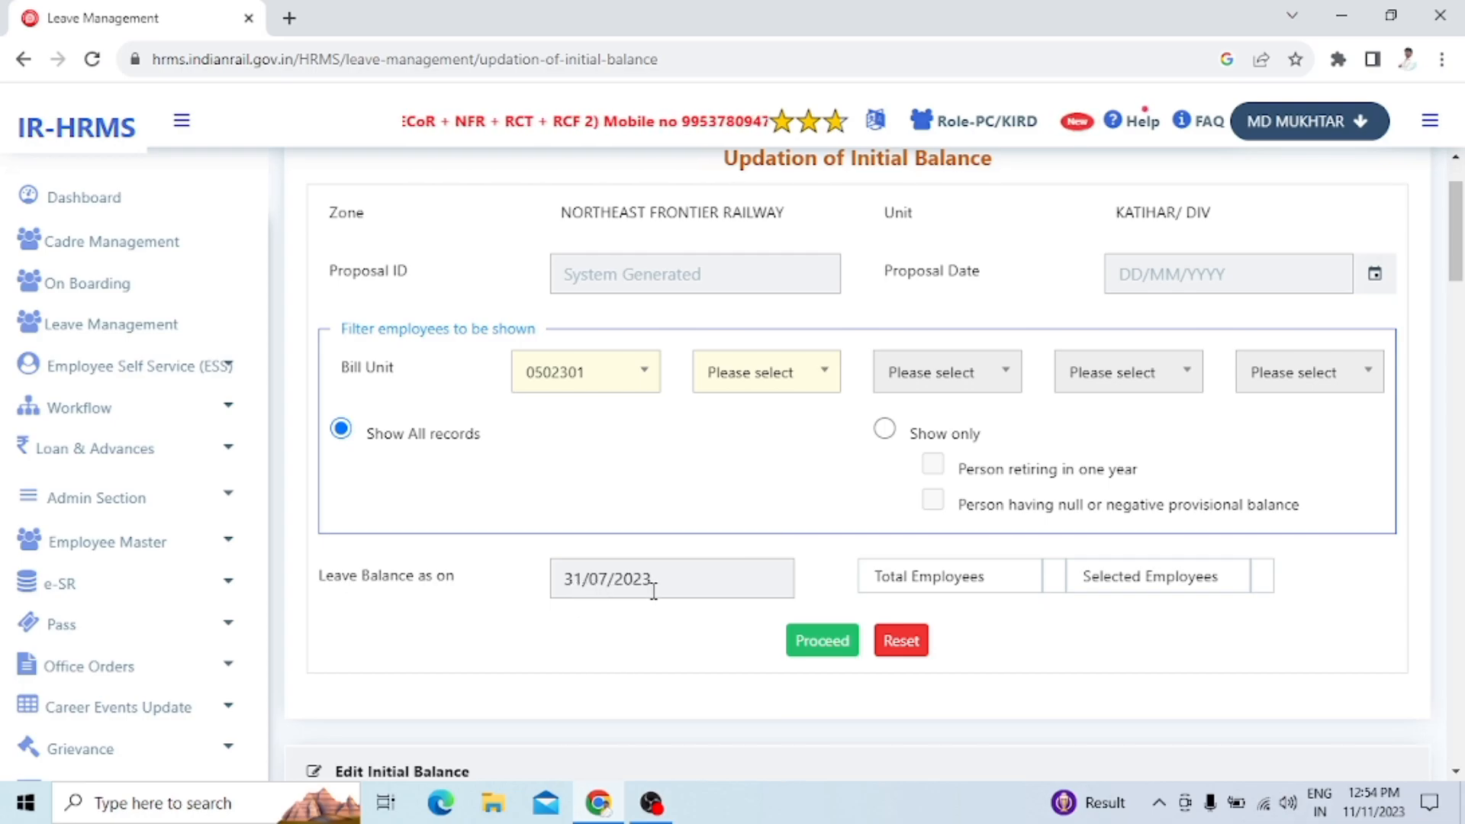
{"action": "left_click", "coordinate": [815, 646]}
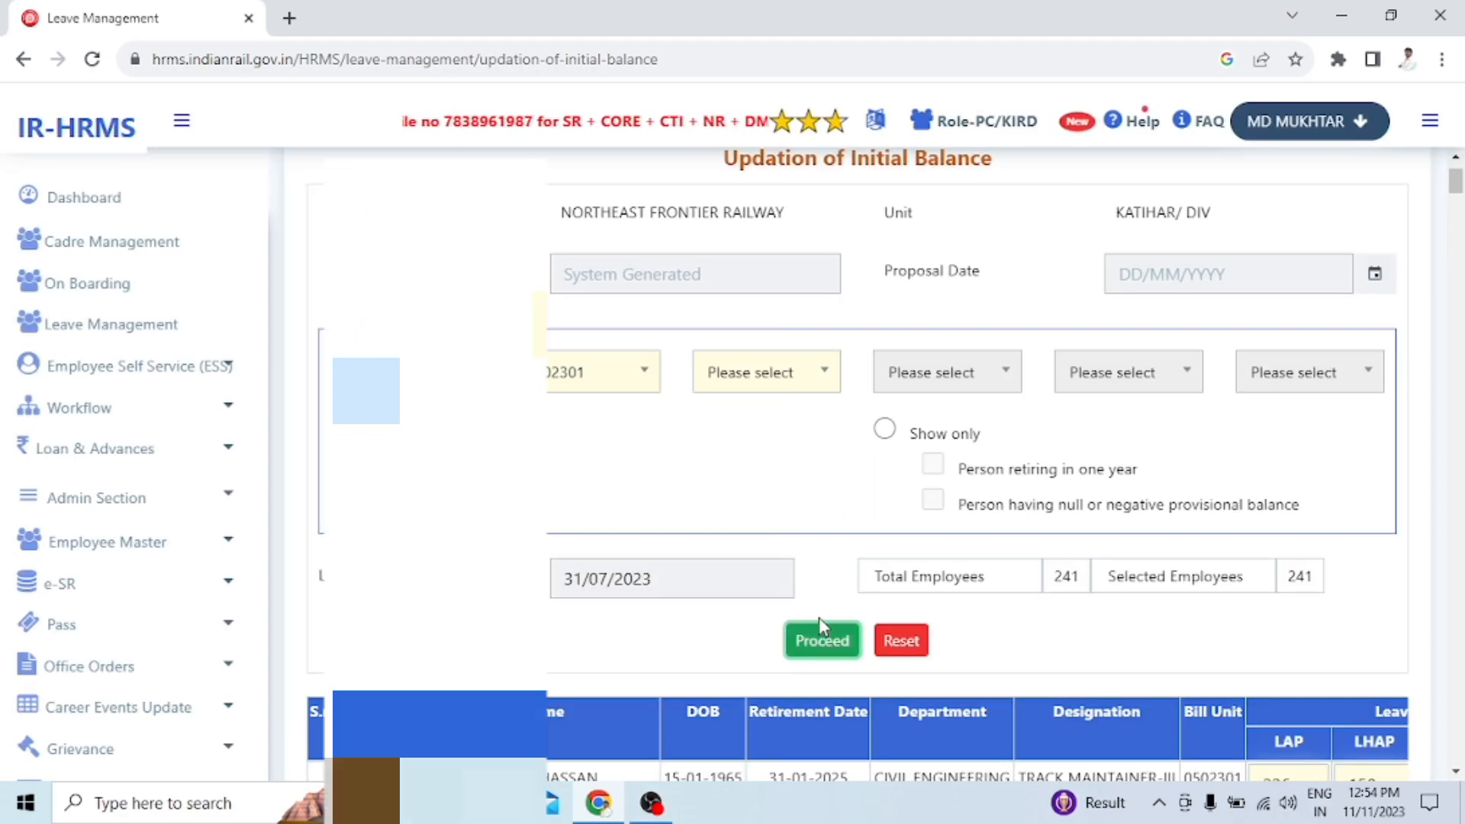
Step: Examine the employee list with its LAP and LHAP balances, down to the remarks, document upload and save options
{"action": "scroll", "coordinate": [815, 615], "scroll_direction": "down", "scroll_amount": 1}
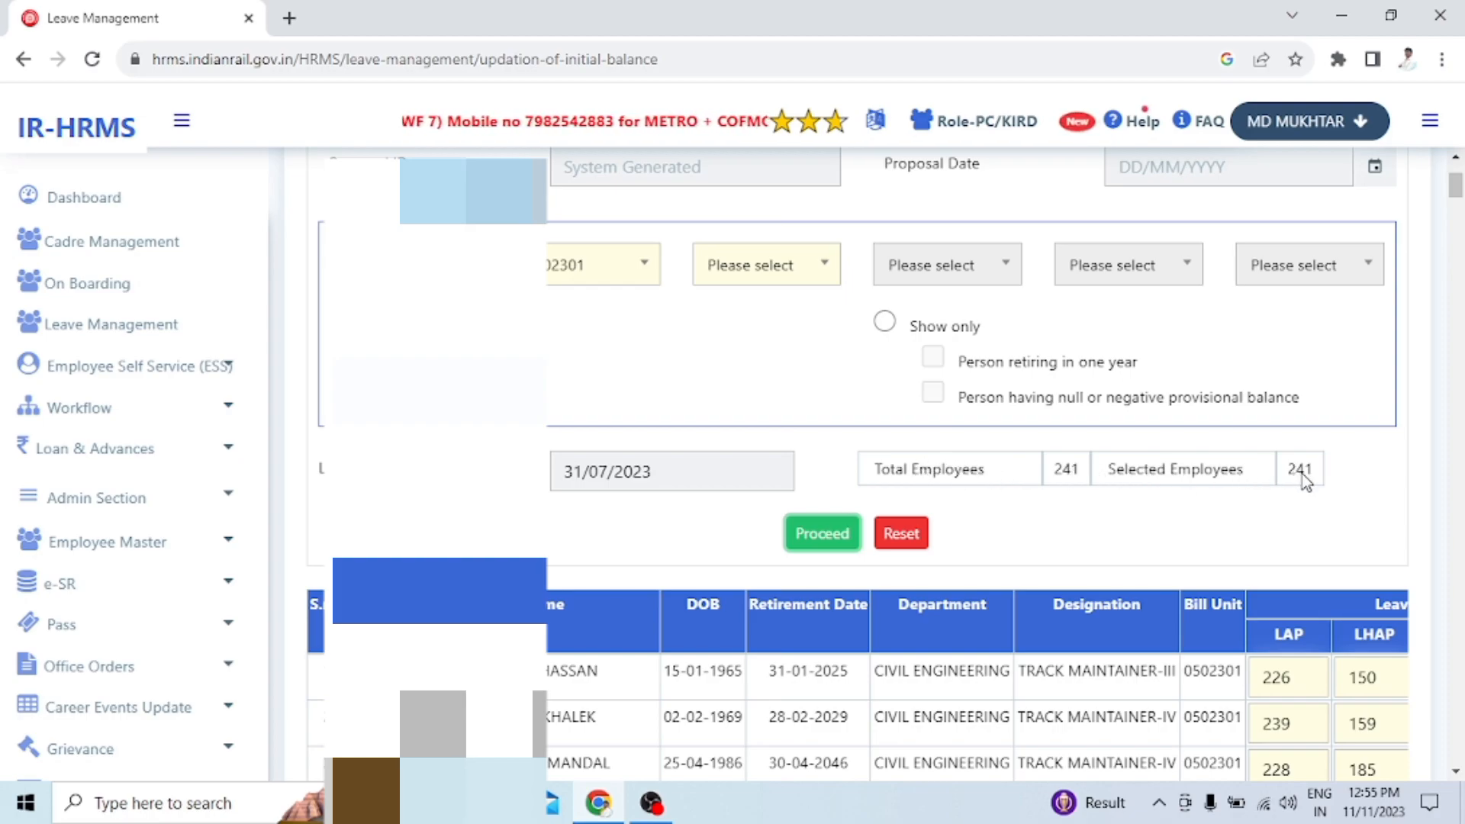
{"action": "scroll", "coordinate": [1019, 583], "scroll_direction": "down", "scroll_amount": 10}
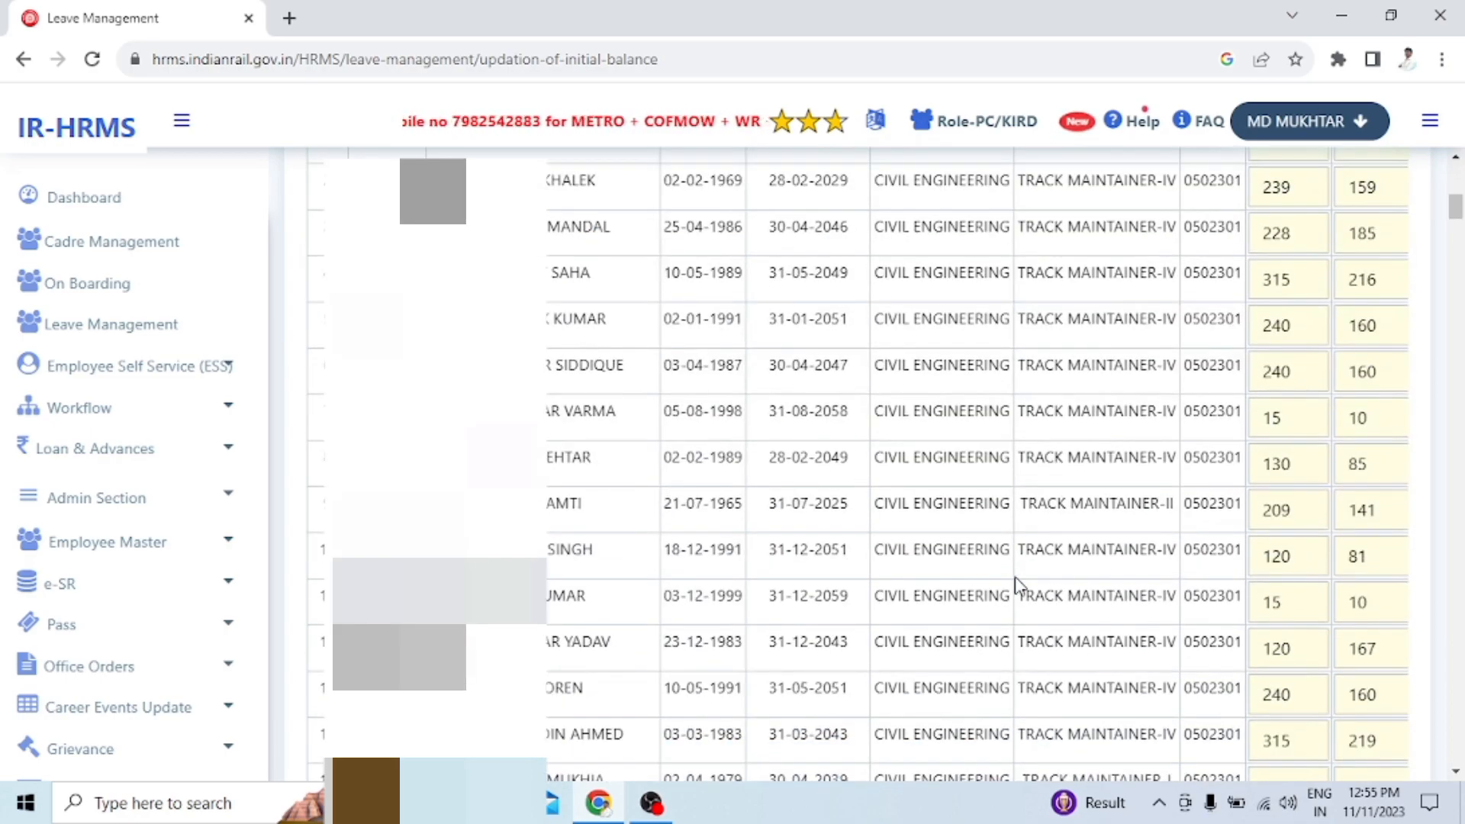
{"action": "scroll", "coordinate": [1019, 584], "scroll_direction": "down", "scroll_amount": 12}
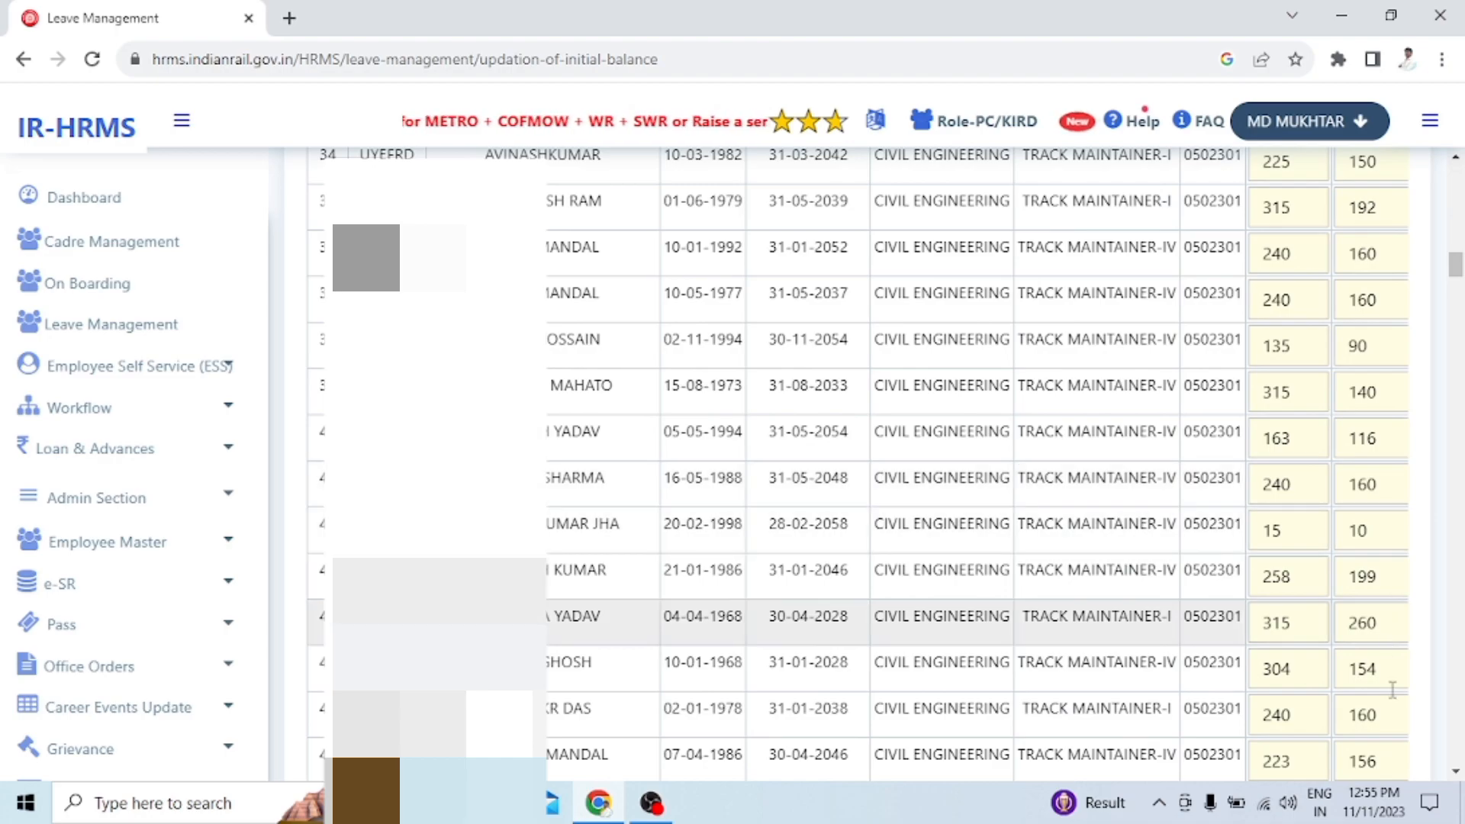
{"action": "scroll", "coordinate": [1071, 473], "scroll_direction": "up", "scroll_amount": 15}
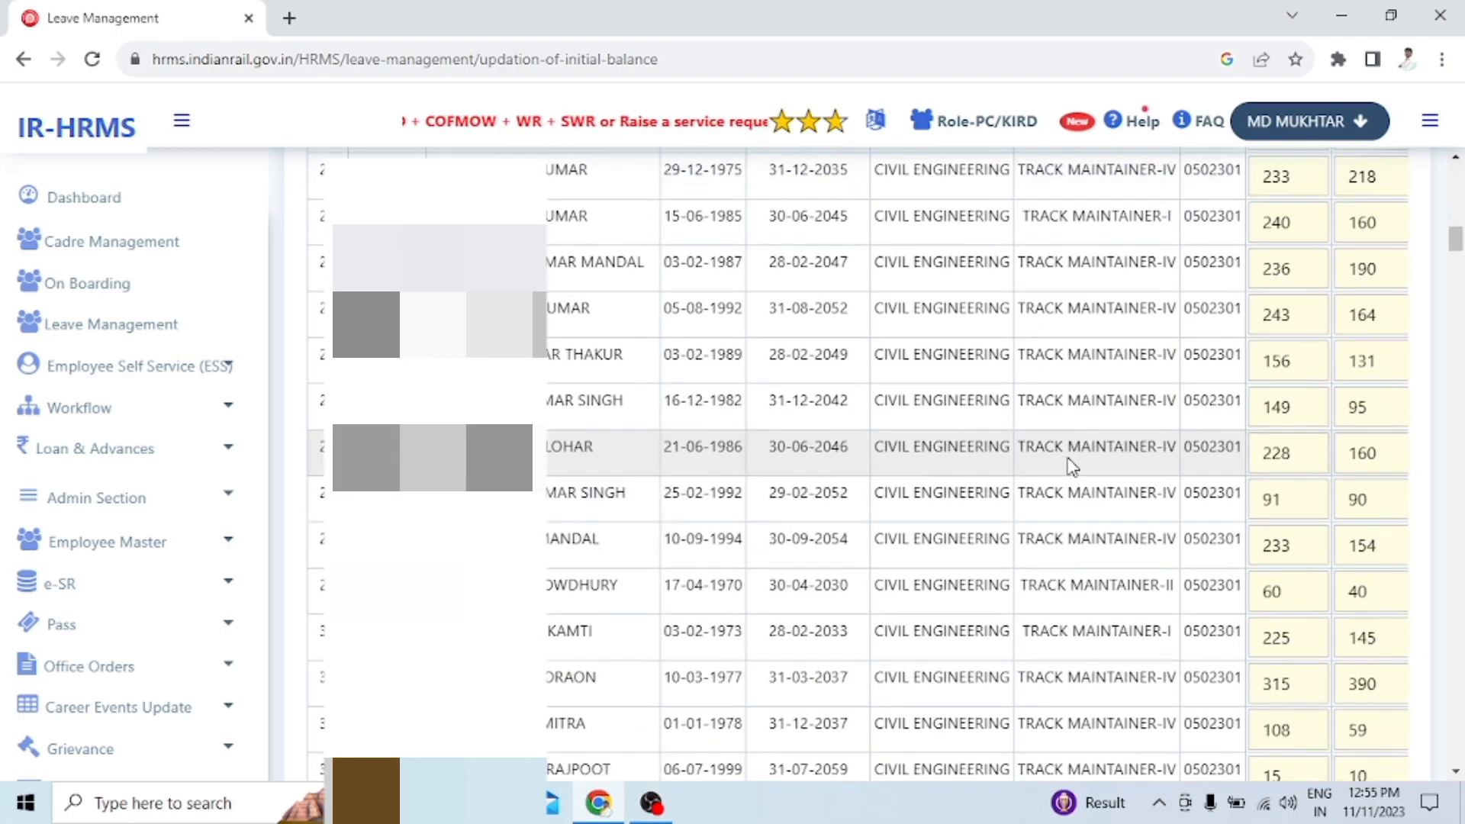
{"action": "scroll", "coordinate": [1071, 462], "scroll_direction": "up", "scroll_amount": 10}
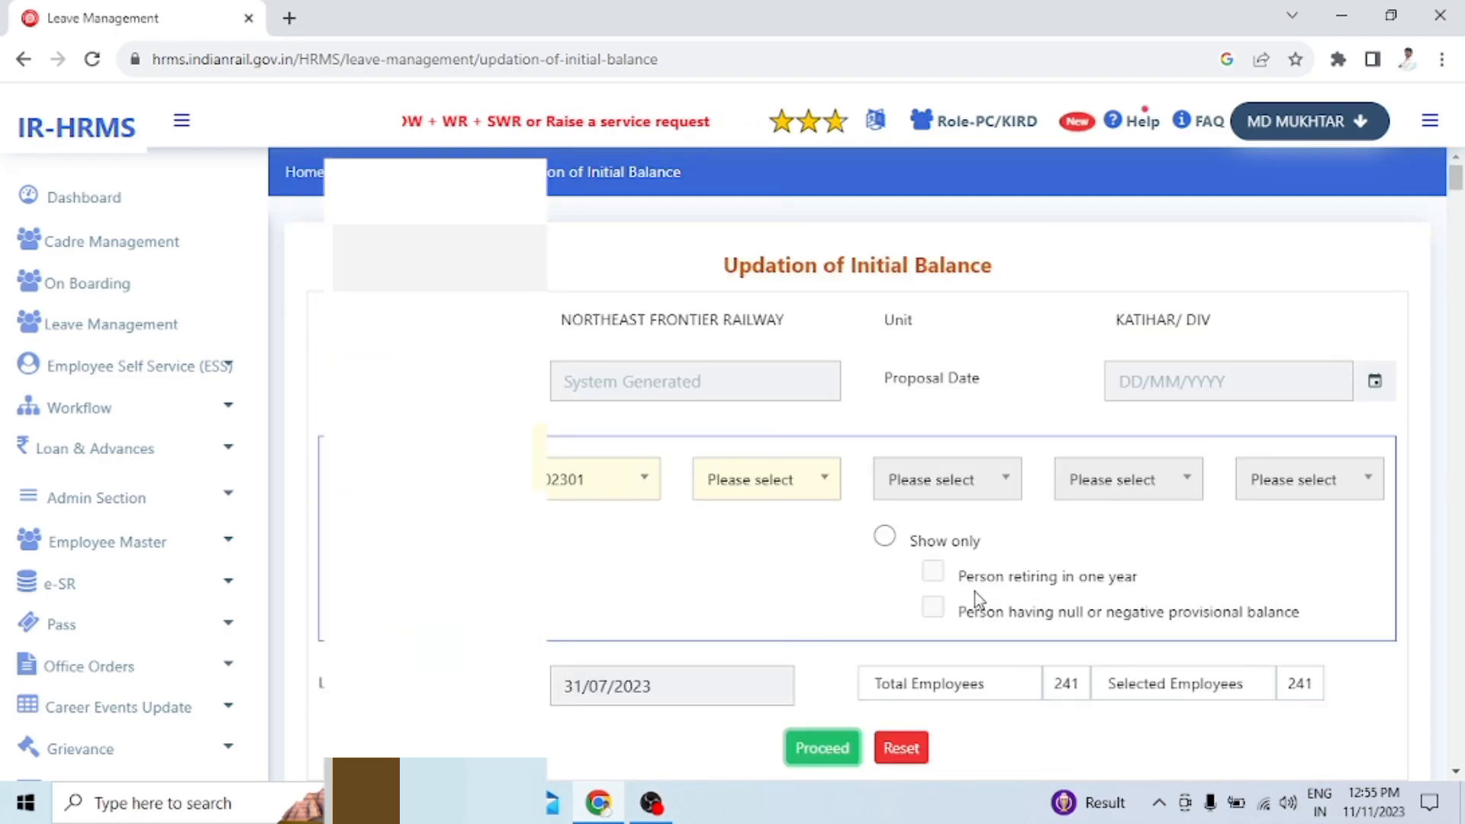
{"action": "scroll", "coordinate": [984, 601], "scroll_direction": "down", "scroll_amount": 4}
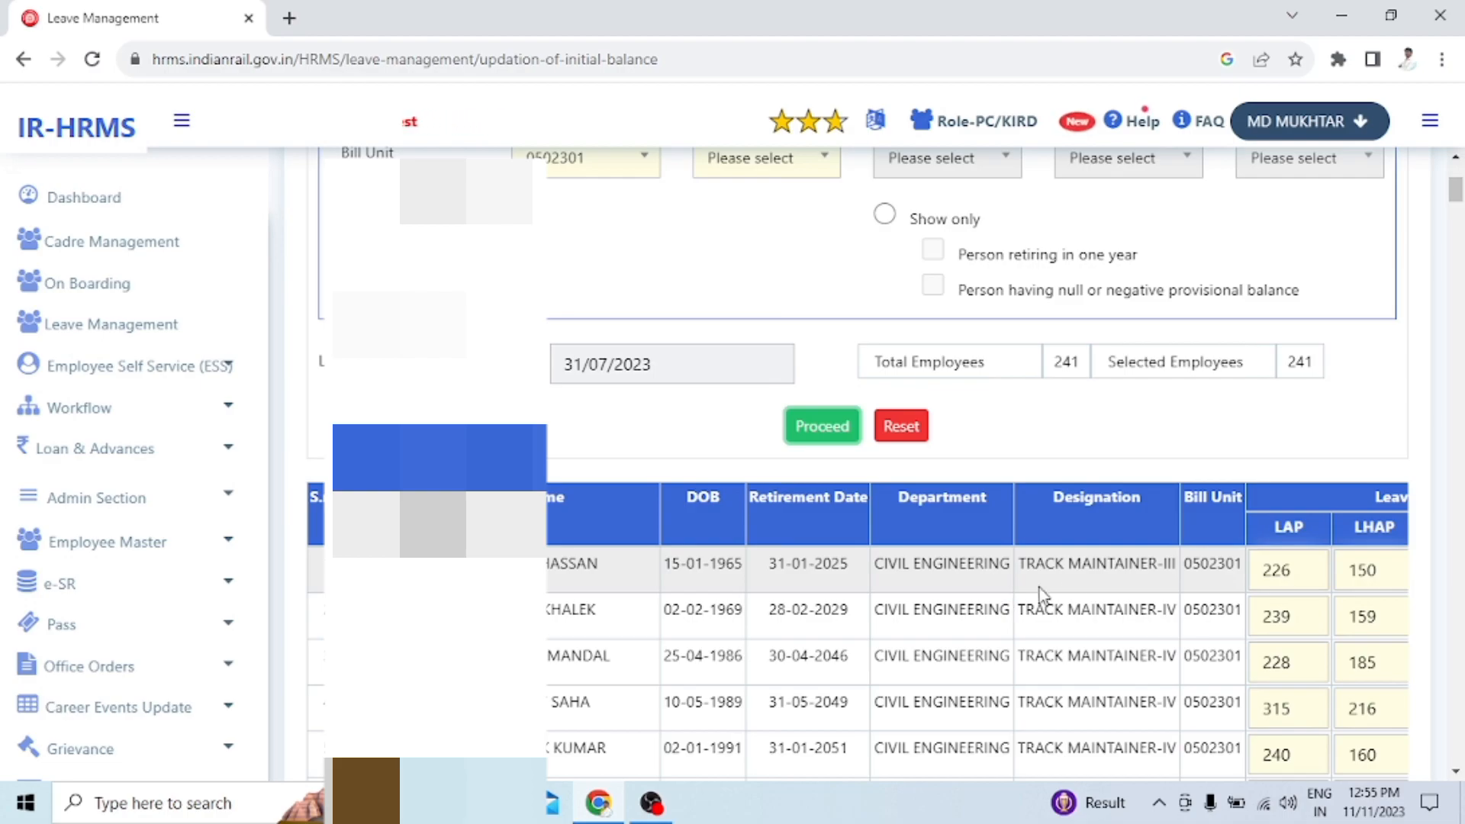
{"action": "scroll", "coordinate": [1196, 546], "scroll_direction": "down", "scroll_amount": 7}
{"action": "scroll", "coordinate": [1196, 547], "scroll_direction": "down", "scroll_amount": 20}
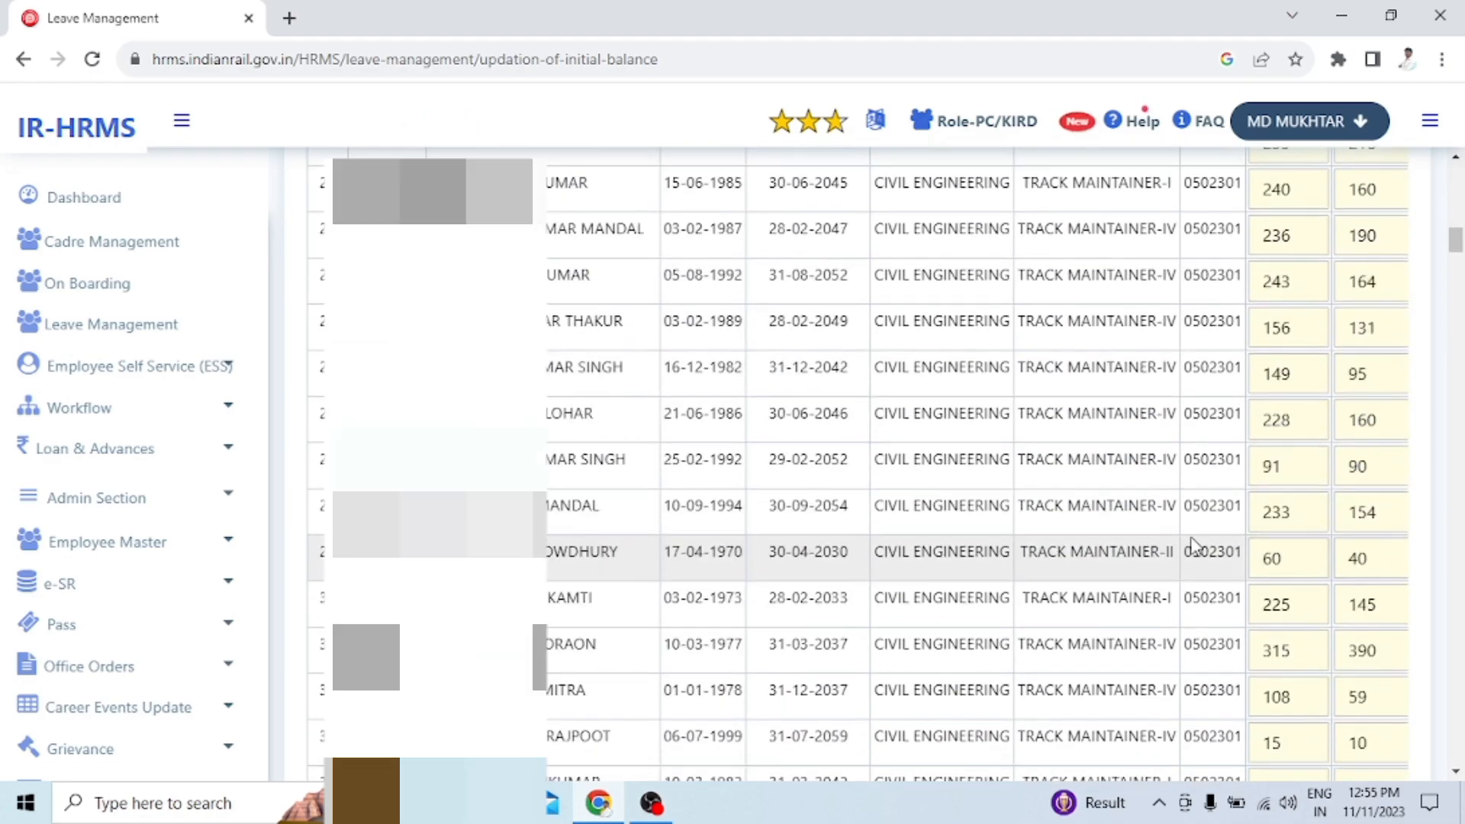
{"action": "scroll", "coordinate": [1196, 546], "scroll_direction": "down", "scroll_amount": 20}
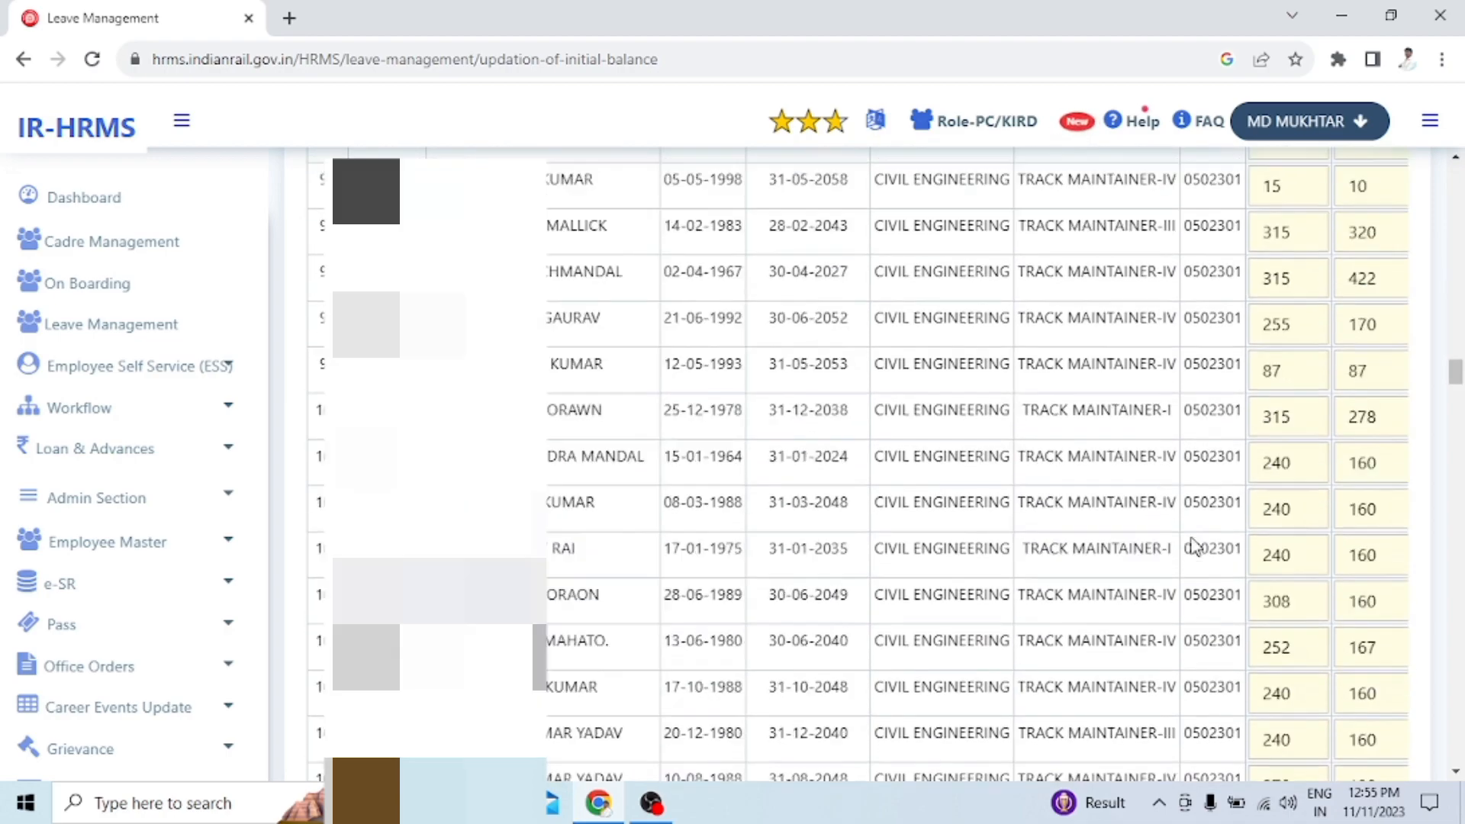
{"action": "scroll", "coordinate": [1195, 547], "scroll_direction": "down", "scroll_amount": 20}
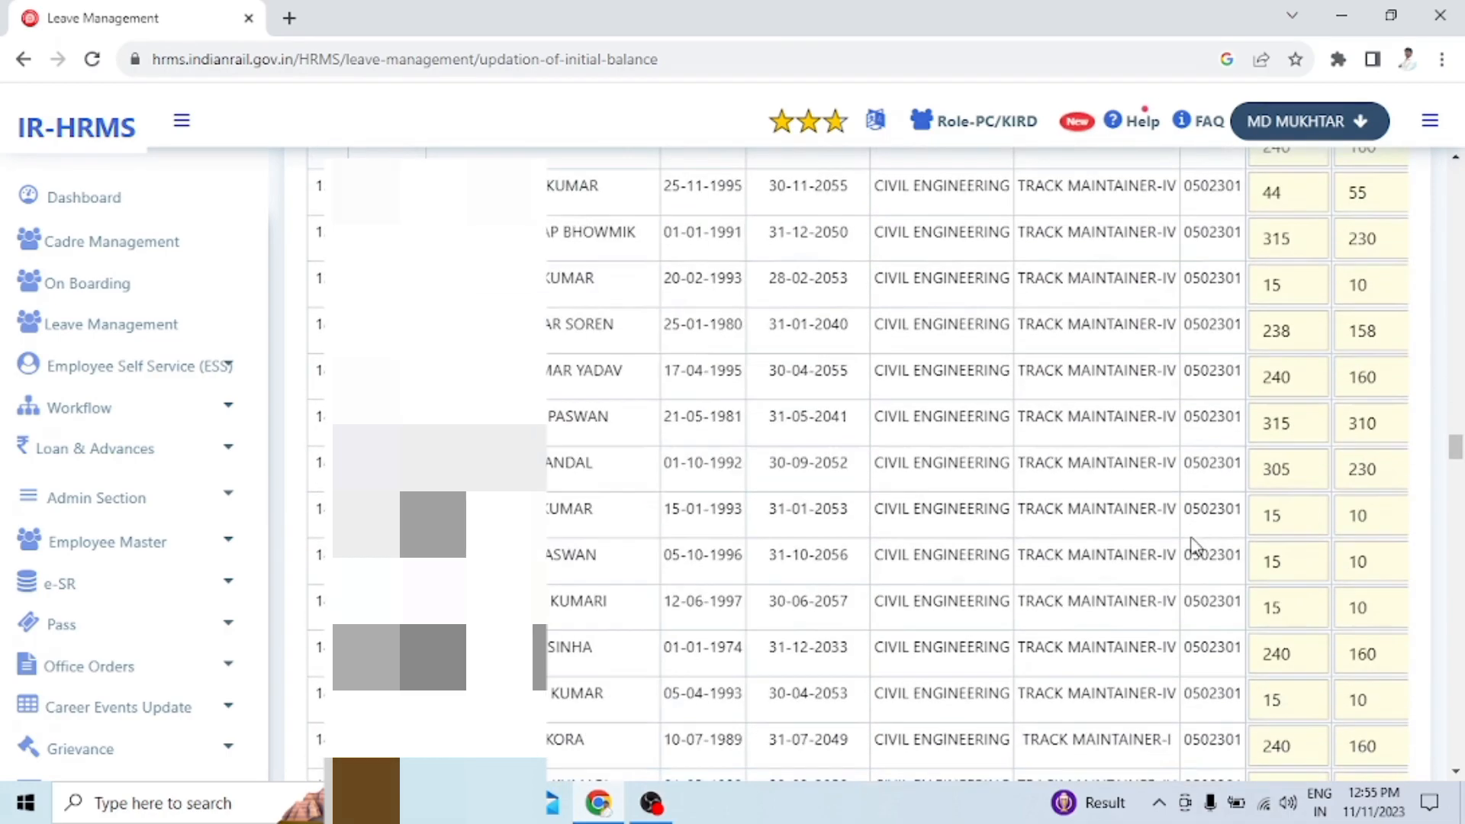
{"action": "scroll", "coordinate": [1195, 546], "scroll_direction": "down", "scroll_amount": 20}
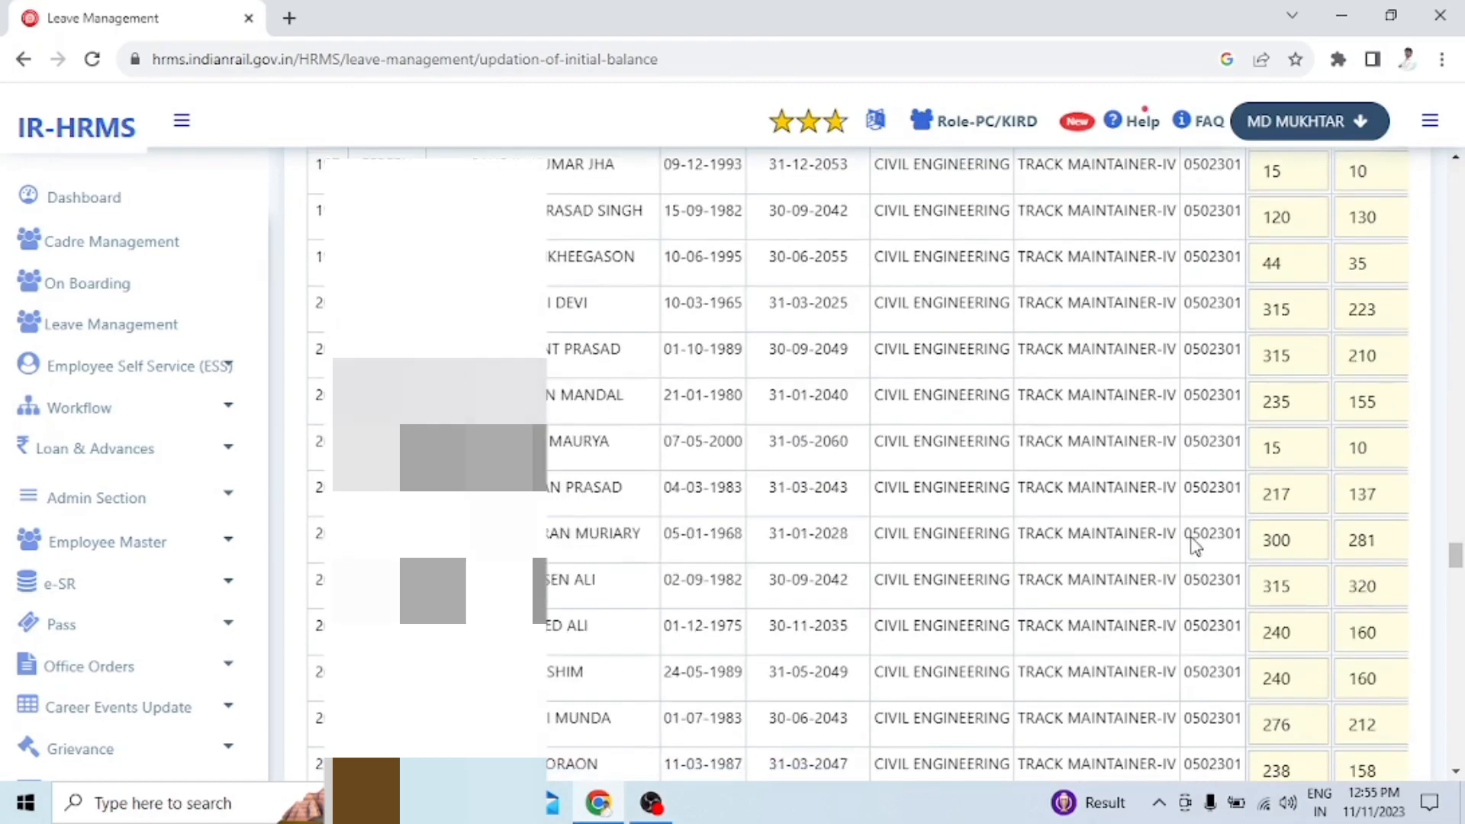
{"action": "scroll", "coordinate": [1183, 541], "scroll_direction": "down", "scroll_amount": 3}
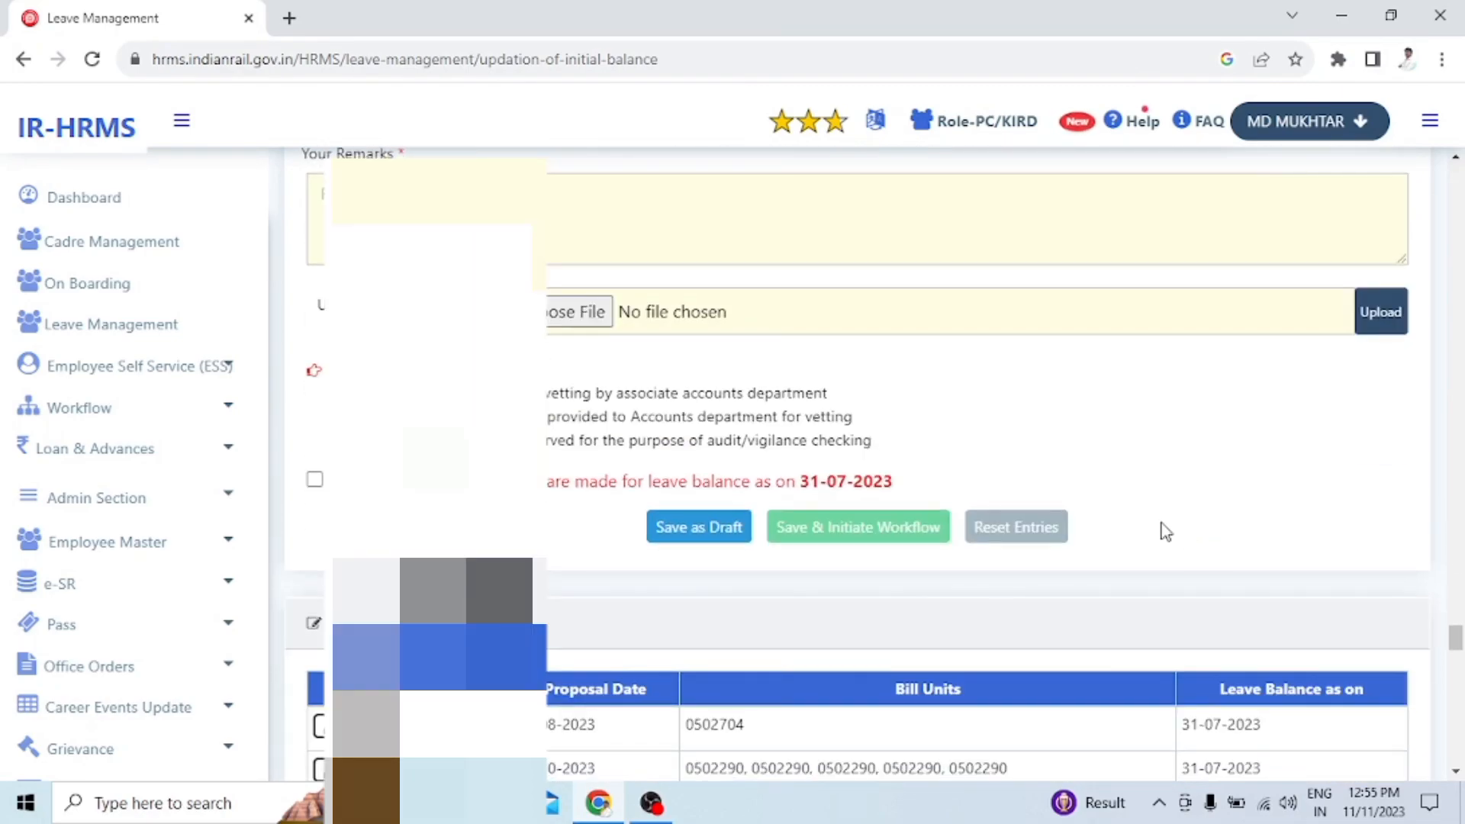
{"action": "scroll", "coordinate": [1145, 517], "scroll_direction": "up", "scroll_amount": 1}
{"action": "scroll", "coordinate": [1146, 519], "scroll_direction": "down", "scroll_amount": 1}
{"action": "scroll", "coordinate": [1119, 539], "scroll_direction": "up", "scroll_amount": 2}
{"action": "scroll", "coordinate": [1124, 543], "scroll_direction": "up", "scroll_amount": 3}
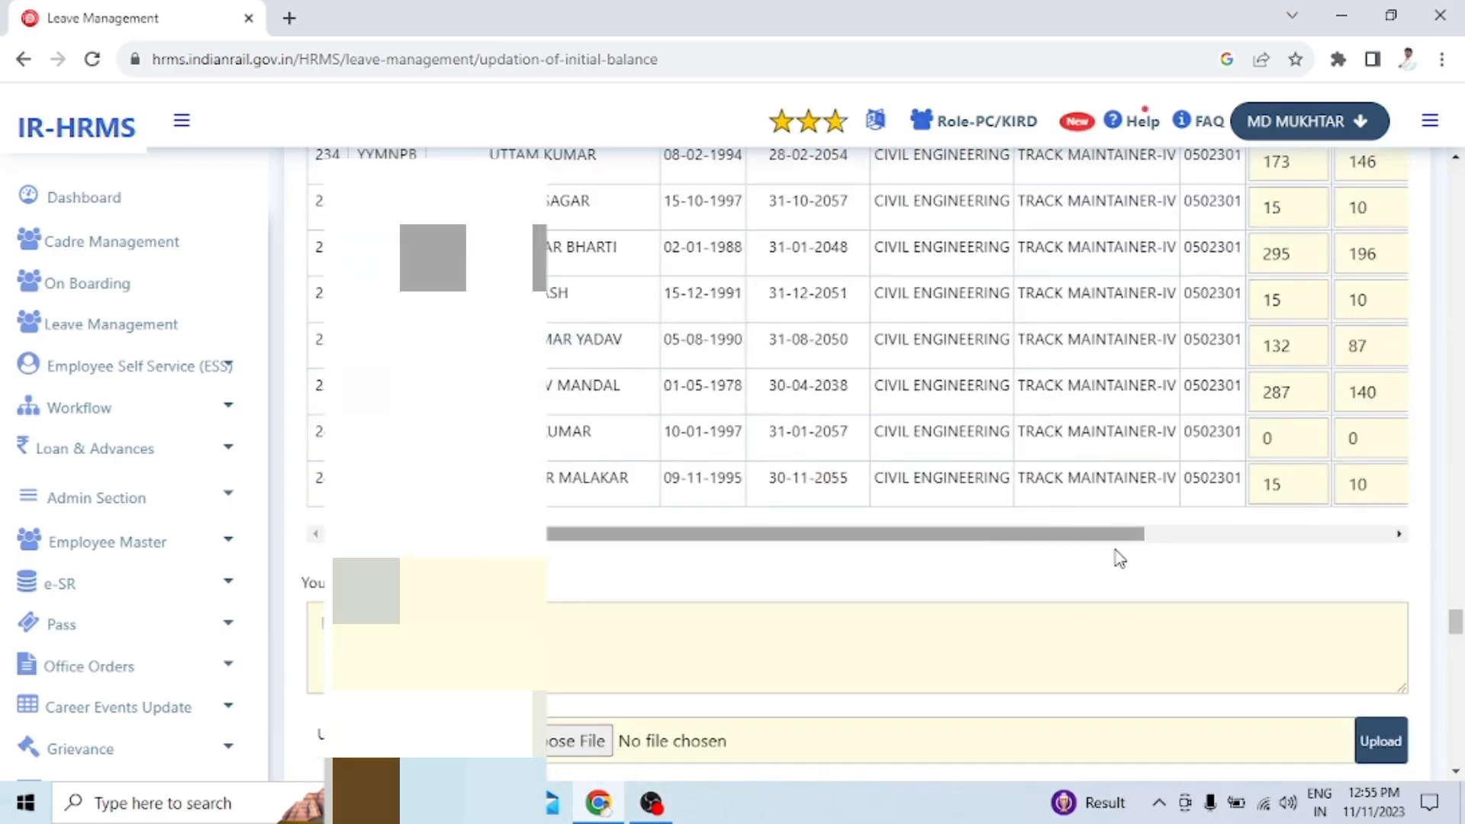
Step: Examine the CCL balances and selection checkboxes across the employee rows, from the end of the list back to its header
{"action": "left_click_drag", "start_coordinate": [1057, 541], "coordinate": [1221, 545]}
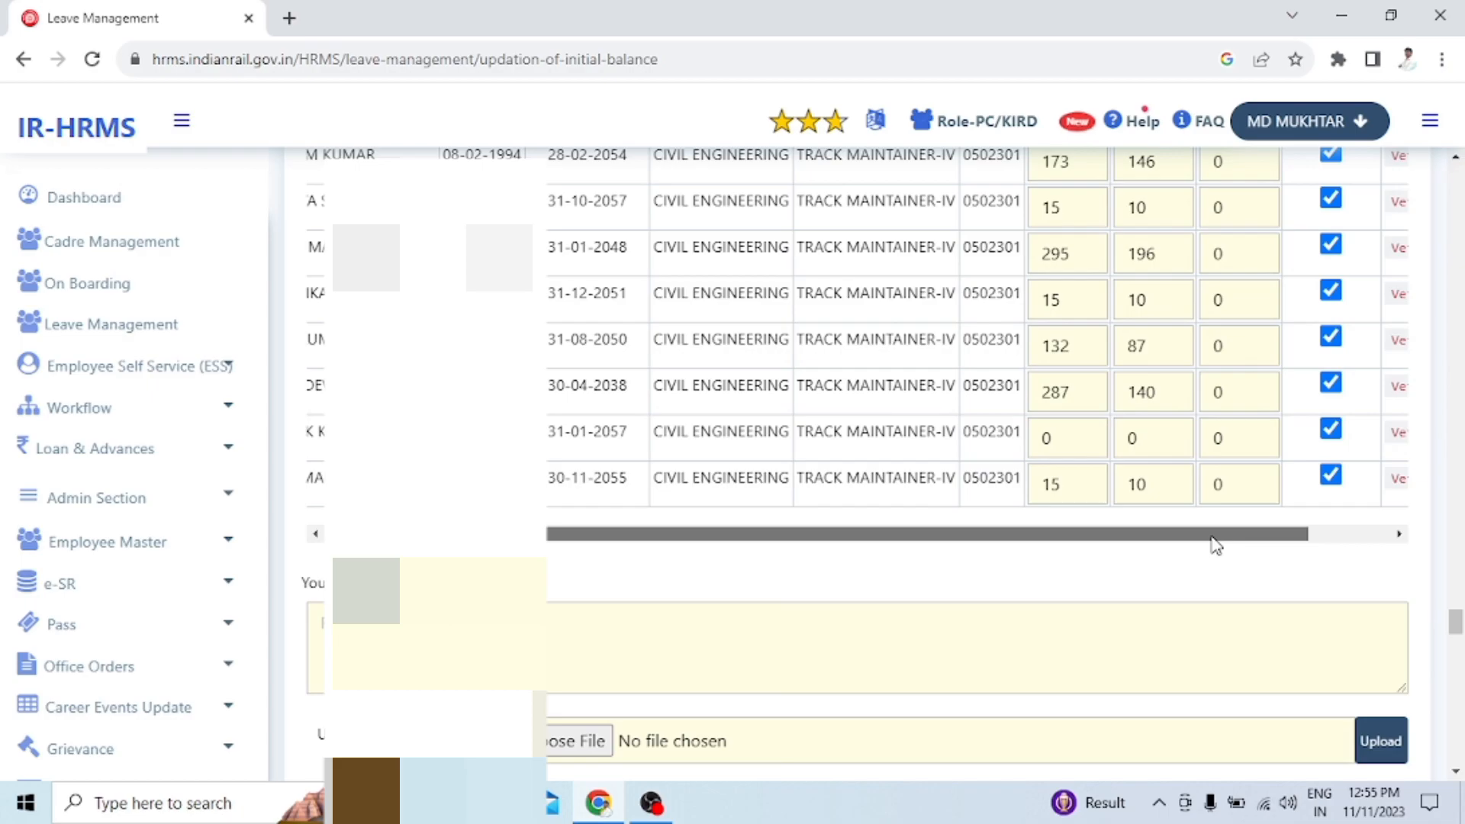
{"action": "scroll", "coordinate": [1302, 484], "scroll_direction": "up", "scroll_amount": 5}
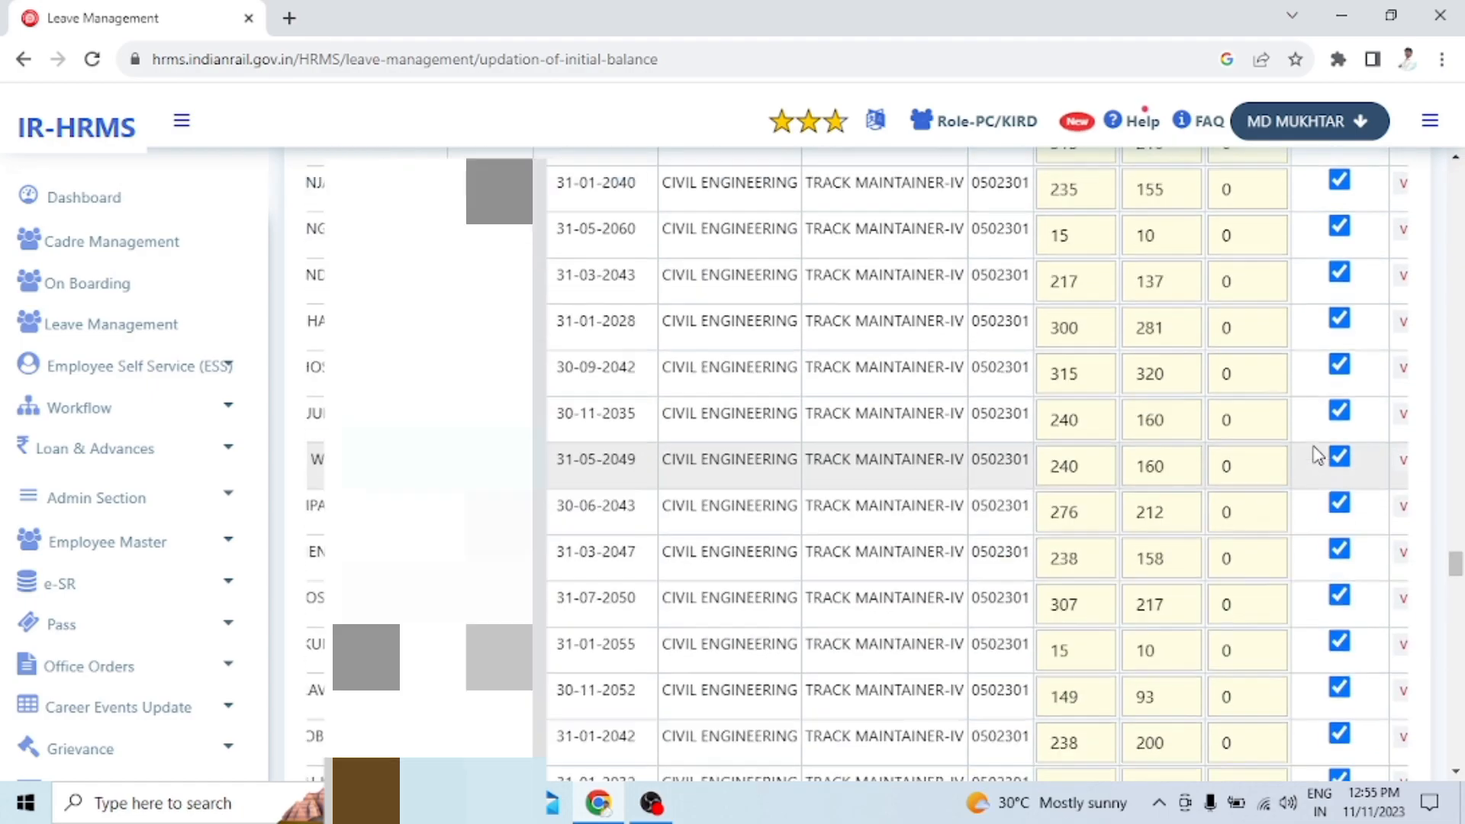
{"action": "scroll", "coordinate": [1318, 456], "scroll_direction": "up", "scroll_amount": 10}
{"action": "scroll", "coordinate": [1305, 439], "scroll_direction": "up", "scroll_amount": 10}
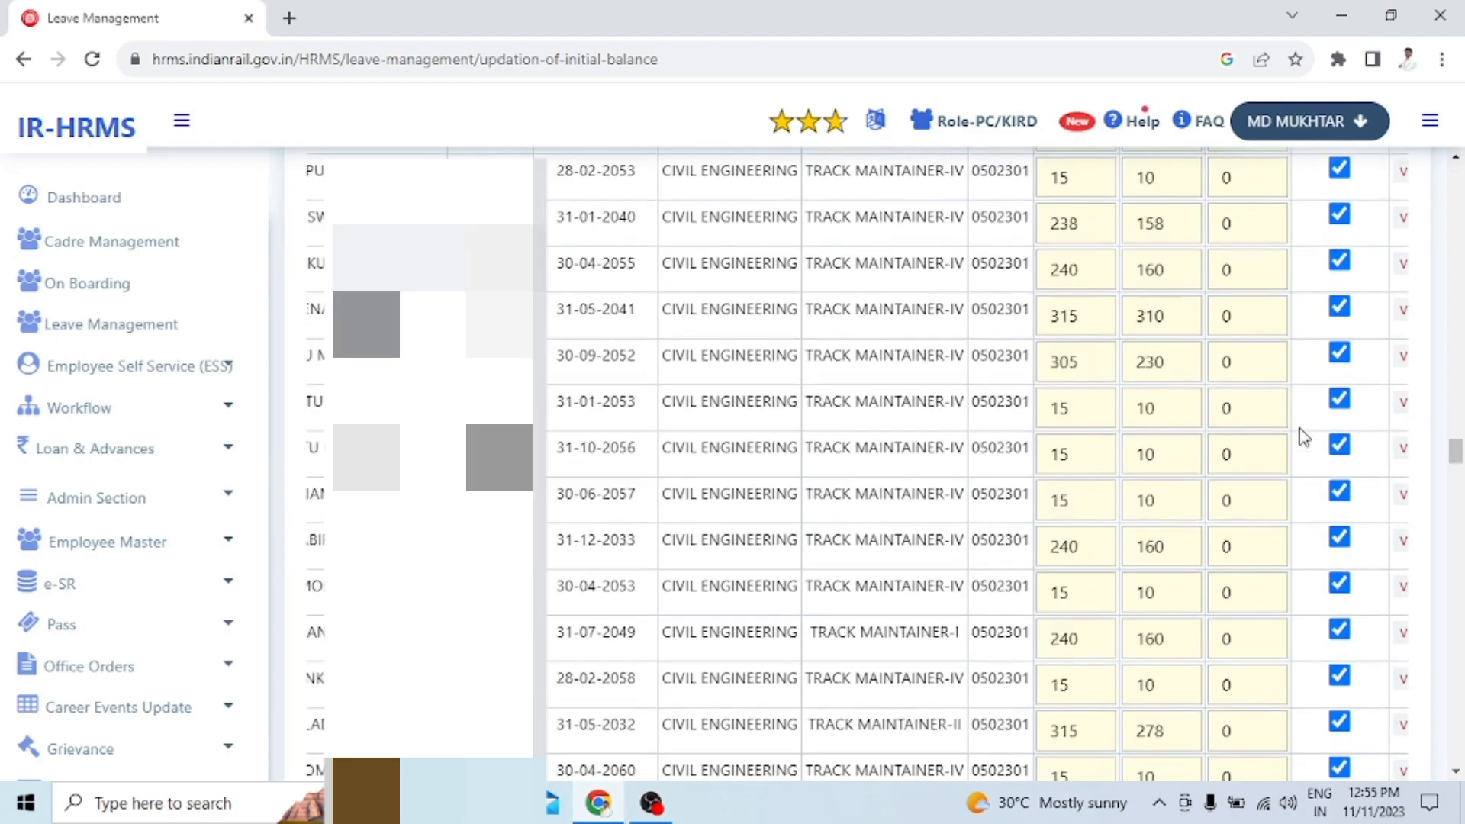
{"action": "scroll", "coordinate": [1287, 416], "scroll_direction": "up", "scroll_amount": 10}
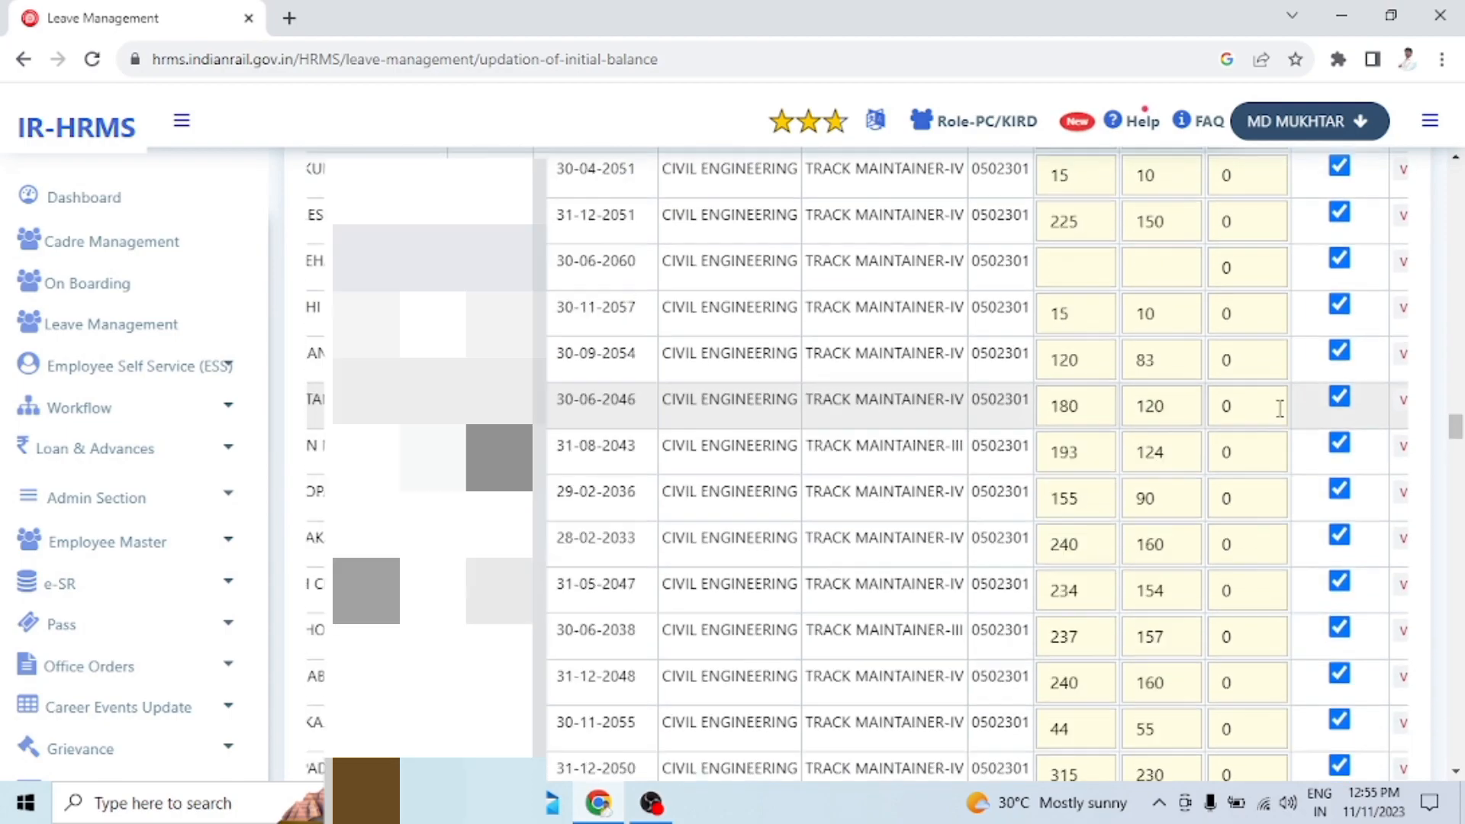
{"action": "scroll", "coordinate": [1316, 380], "scroll_direction": "up", "scroll_amount": 10}
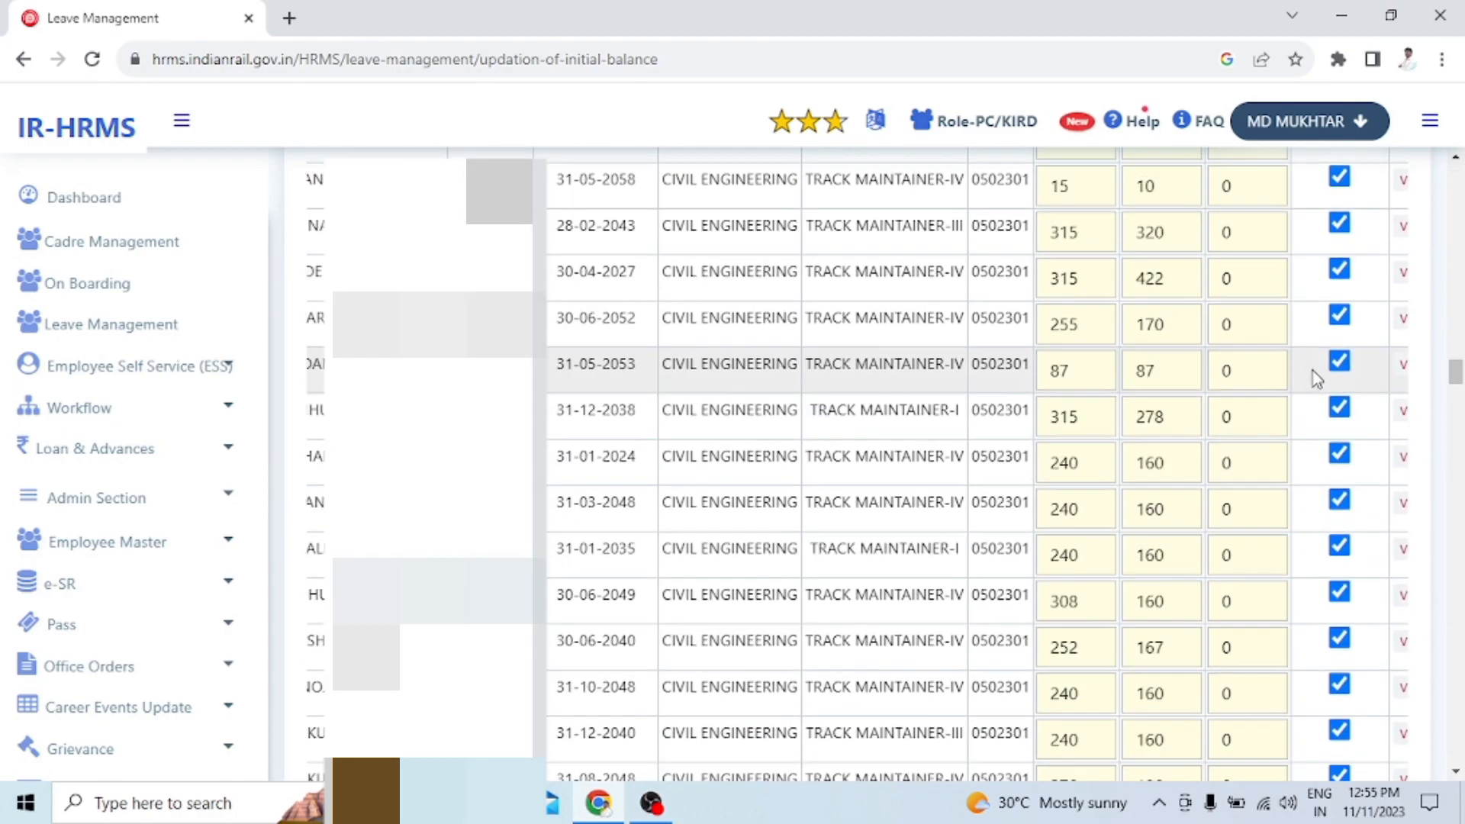
{"action": "scroll", "coordinate": [1312, 376], "scroll_direction": "up", "scroll_amount": 10}
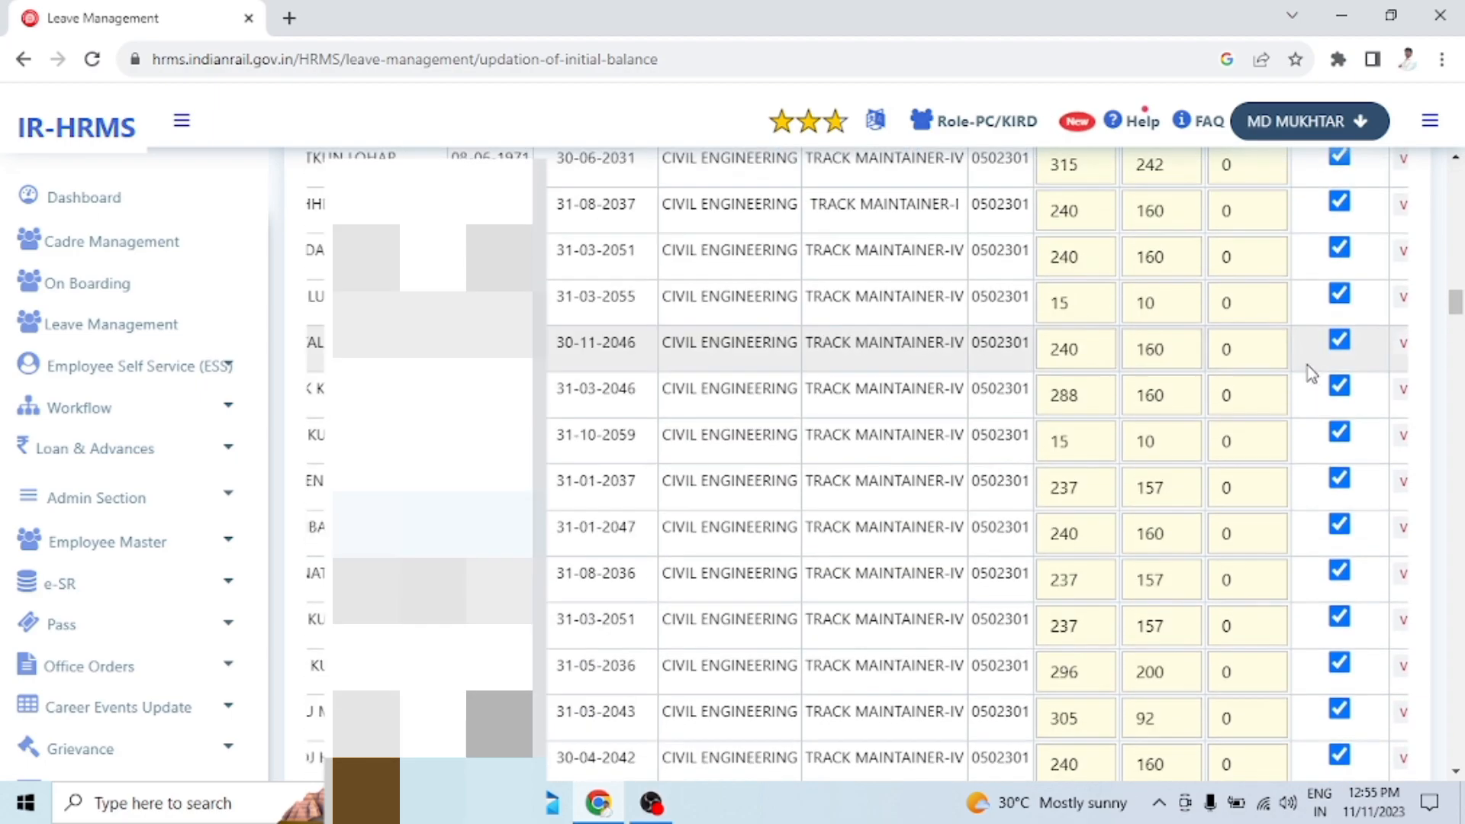
{"action": "scroll", "coordinate": [1313, 376], "scroll_direction": "up", "scroll_amount": 10}
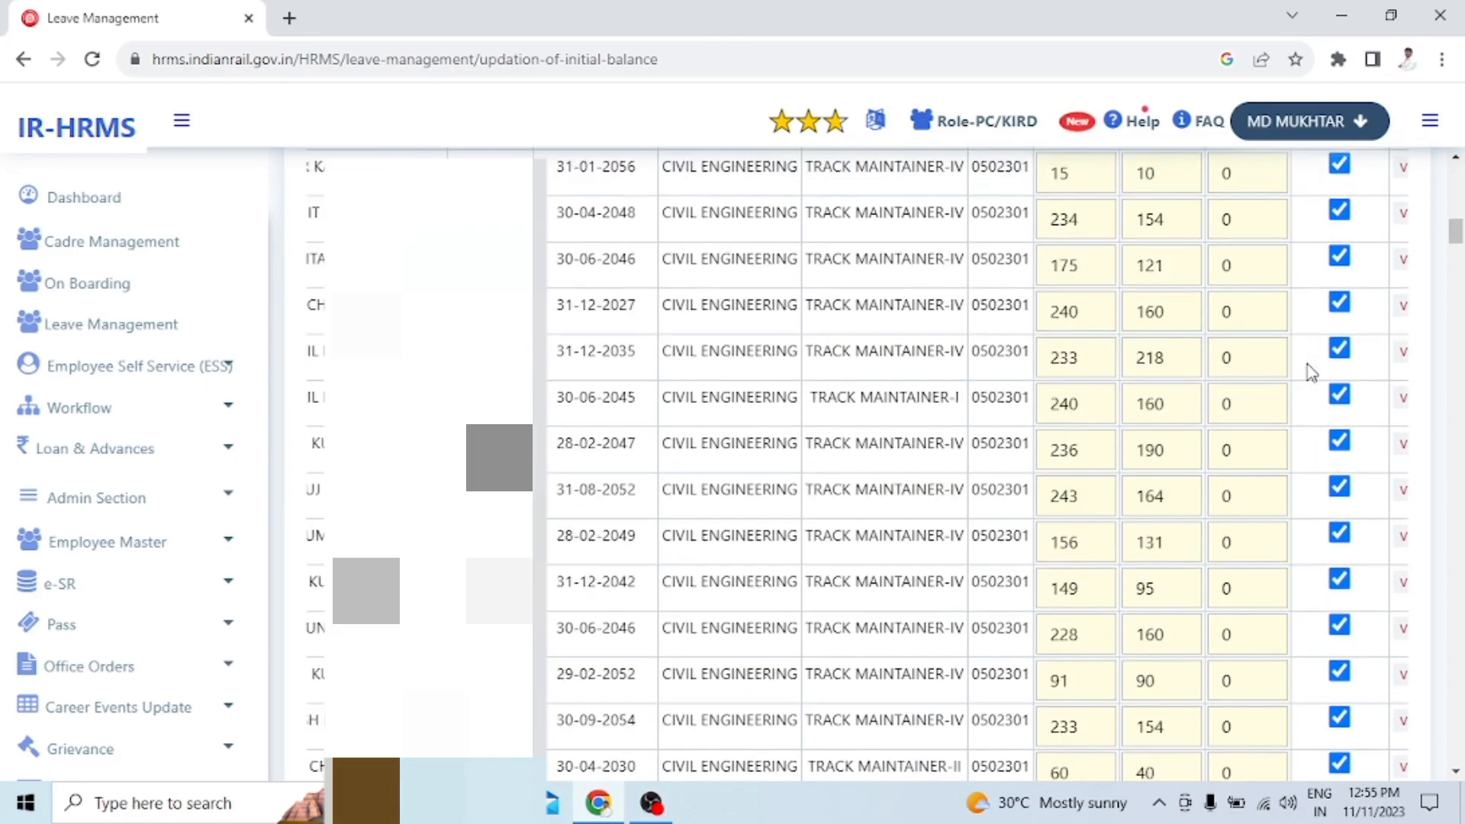
{"action": "scroll", "coordinate": [1308, 367], "scroll_direction": "up", "scroll_amount": 4}
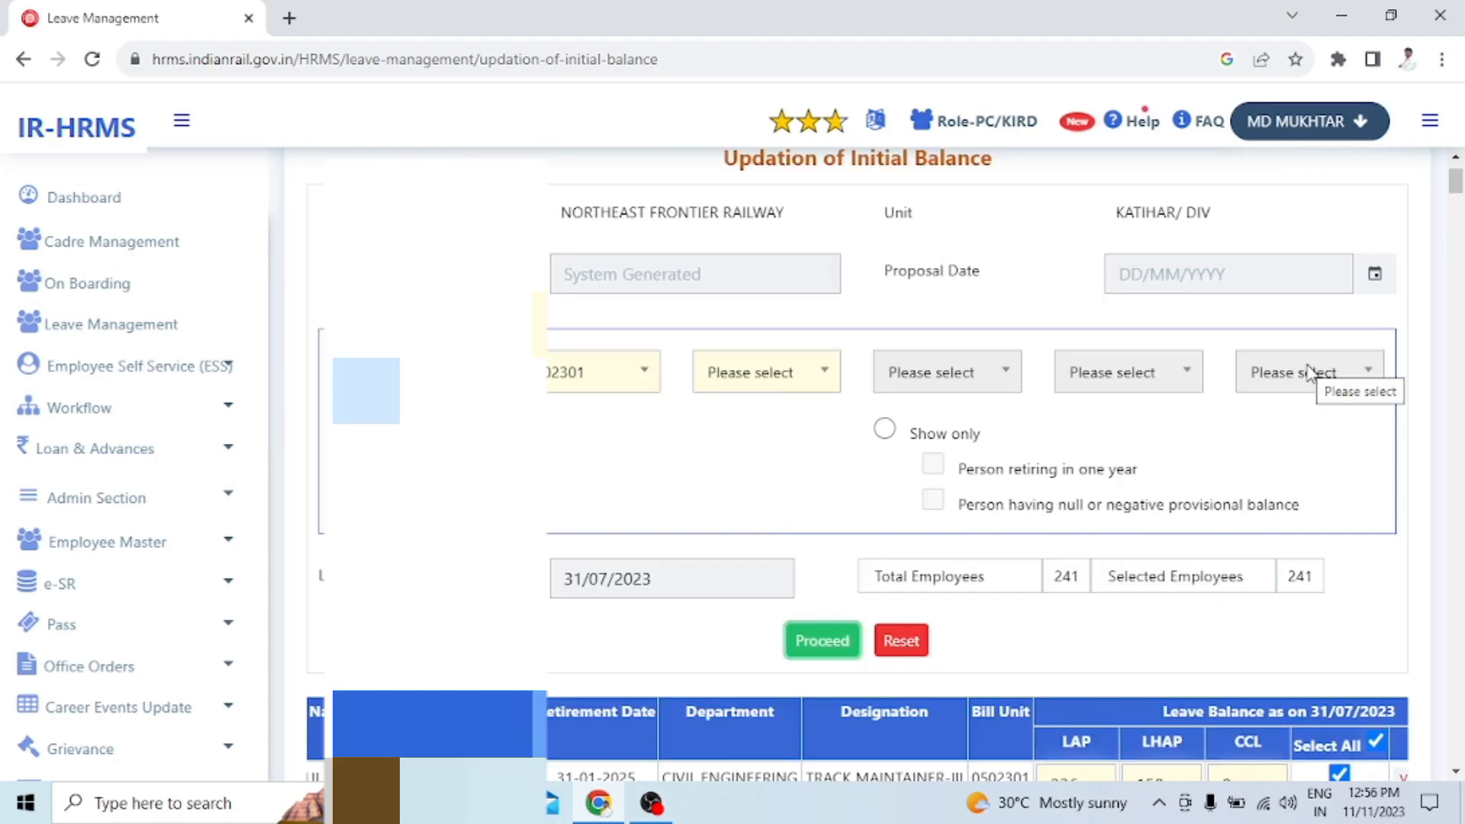
Step: Deselect all employees in the leave balance table at once
{"action": "scroll", "coordinate": [1310, 368], "scroll_direction": "down", "scroll_amount": 4}
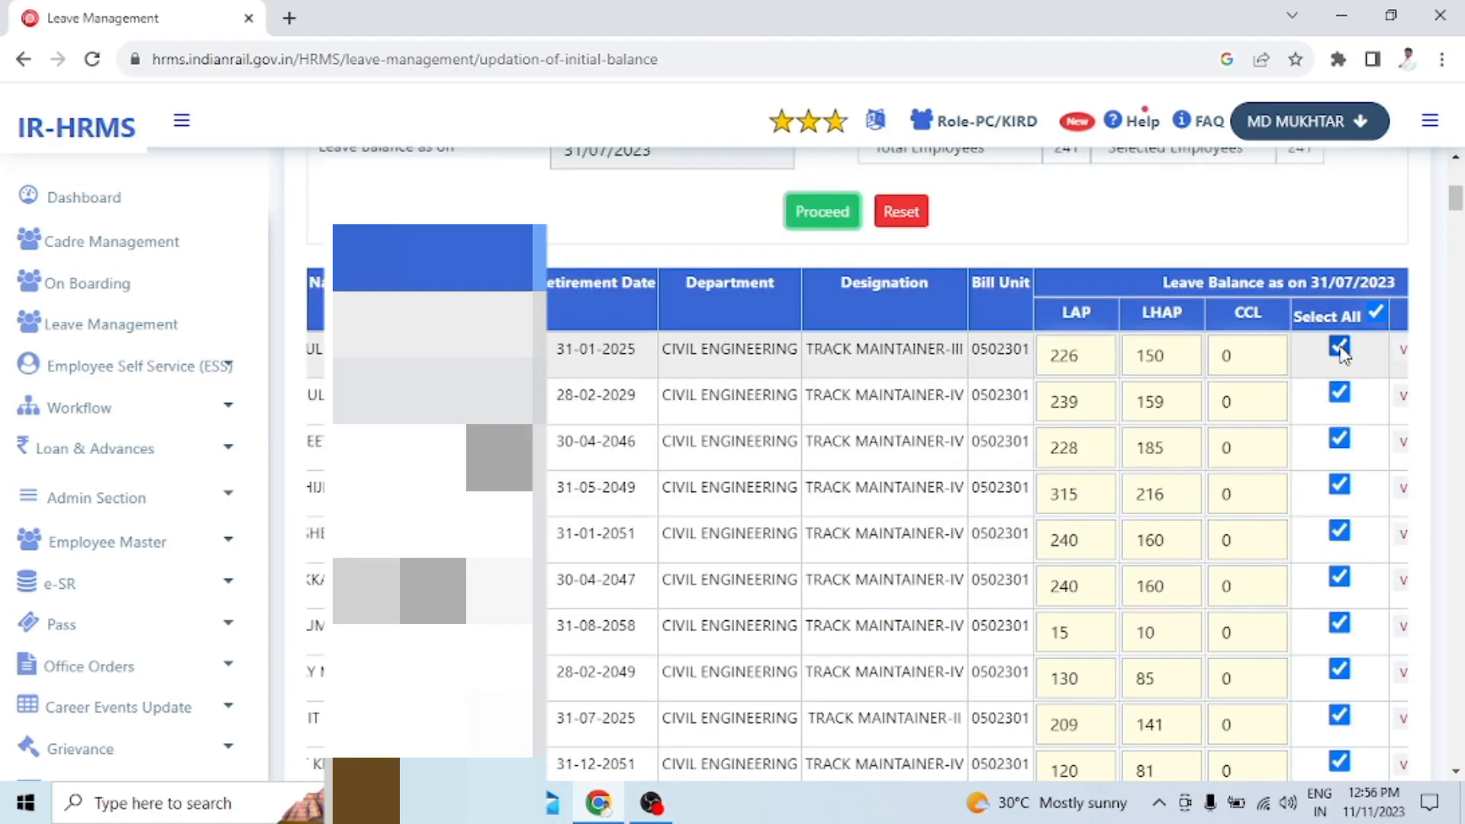
{"action": "left_click", "coordinate": [1377, 315]}
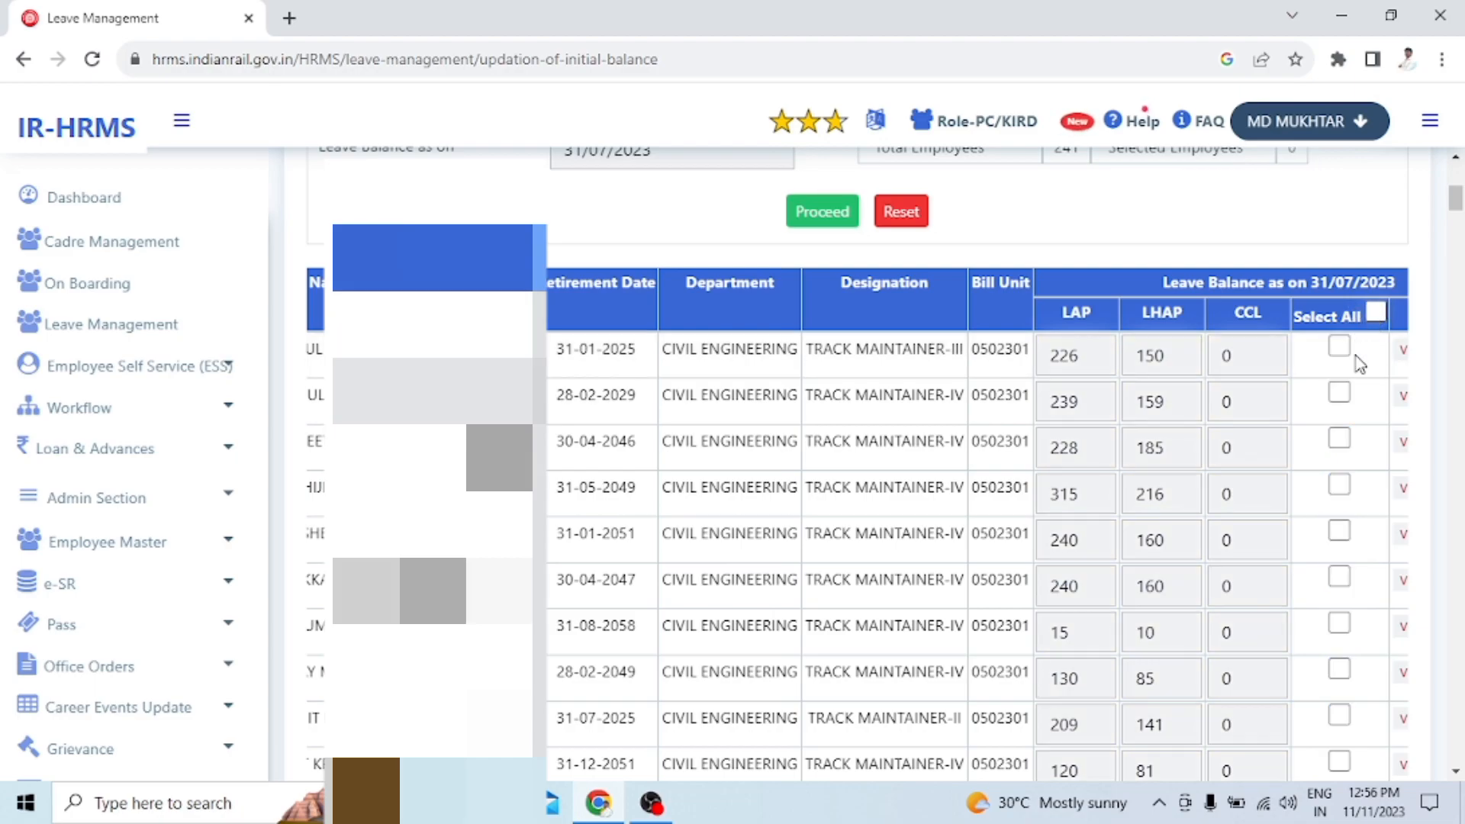
{"action": "scroll", "coordinate": [1171, 328], "scroll_direction": "up", "scroll_amount": 2}
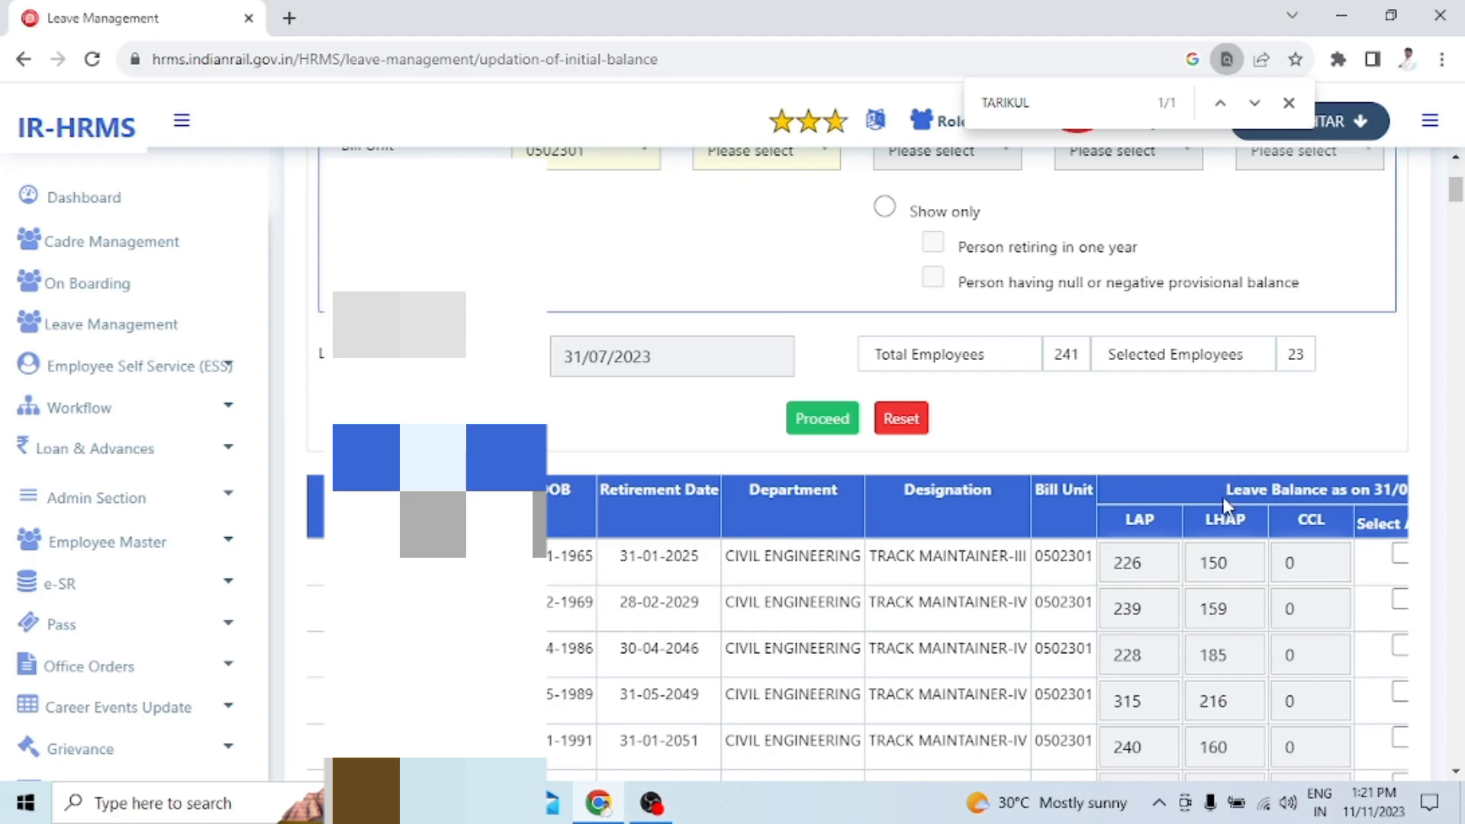
Step: Examine the rows still selected for update across the employee table, down to the remarks and declaration section
{"action": "scroll", "coordinate": [1221, 500], "scroll_direction": "down", "scroll_amount": 8}
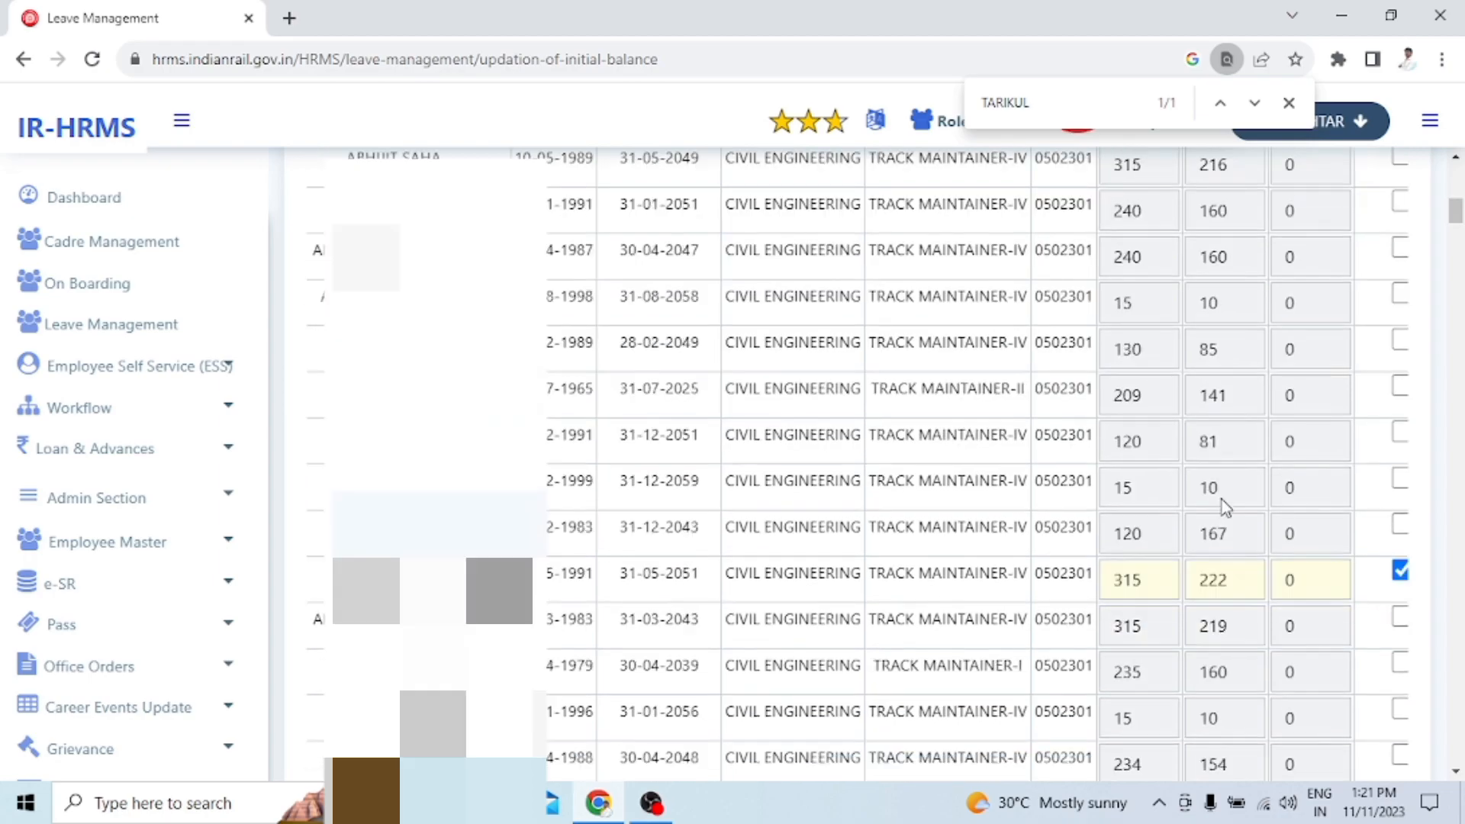
{"action": "scroll", "coordinate": [1225, 499], "scroll_direction": "down", "scroll_amount": 3}
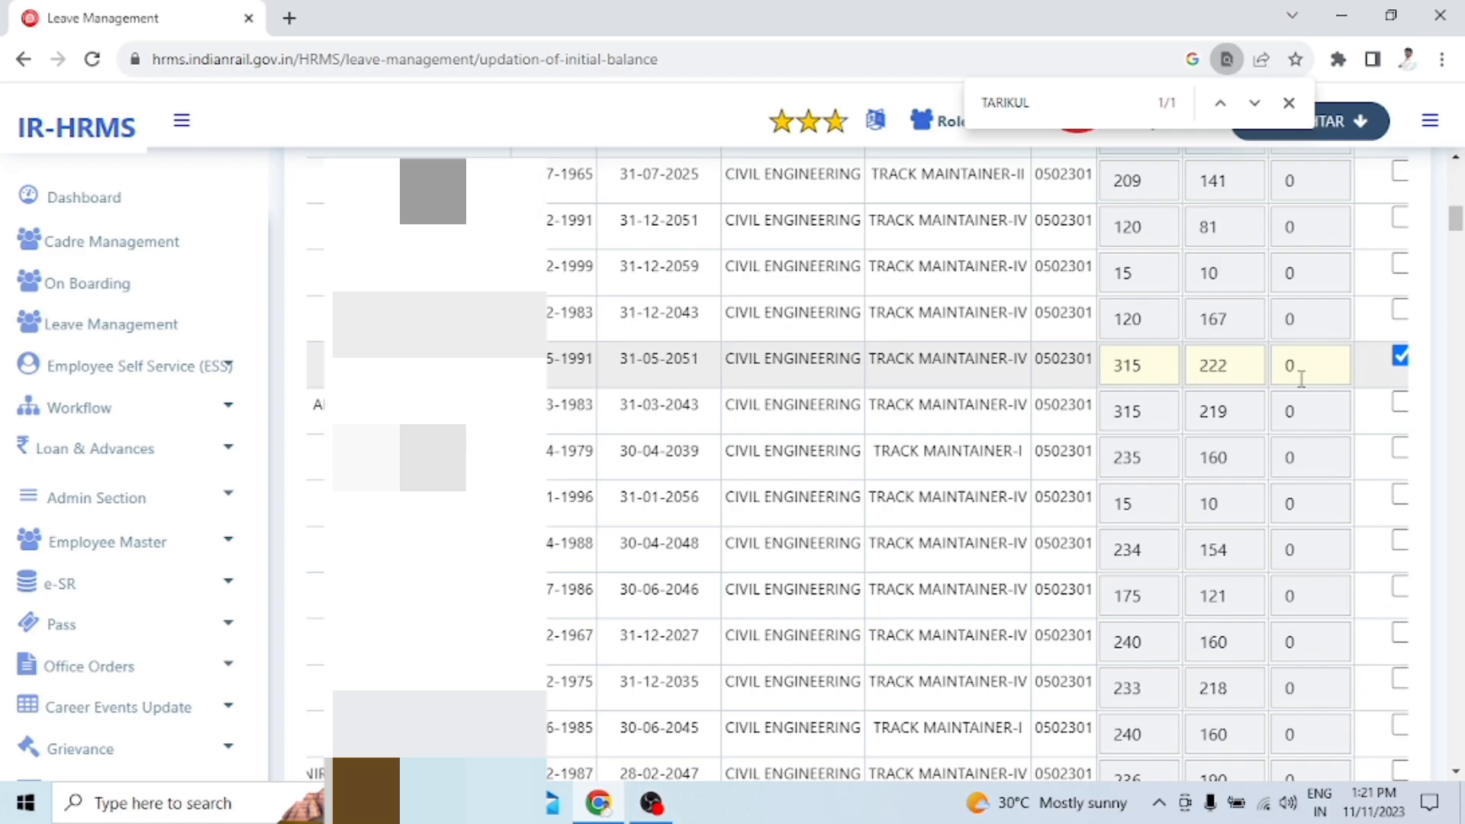
{"action": "scroll", "coordinate": [1301, 377], "scroll_direction": "down", "scroll_amount": 12}
{"action": "scroll", "coordinate": [1300, 389], "scroll_direction": "down", "scroll_amount": 10}
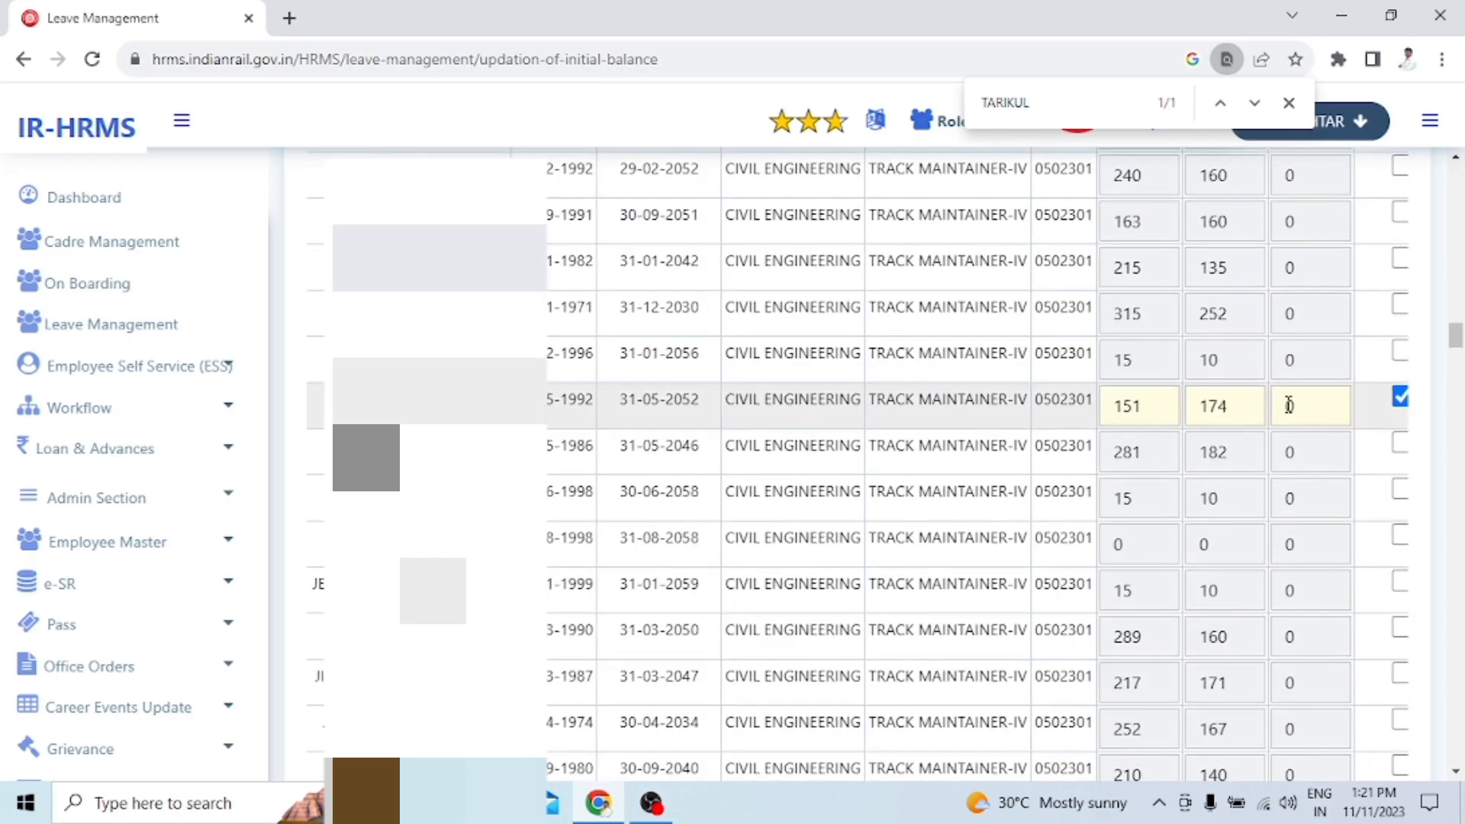
{"action": "scroll", "coordinate": [1288, 407], "scroll_direction": "down", "scroll_amount": 10}
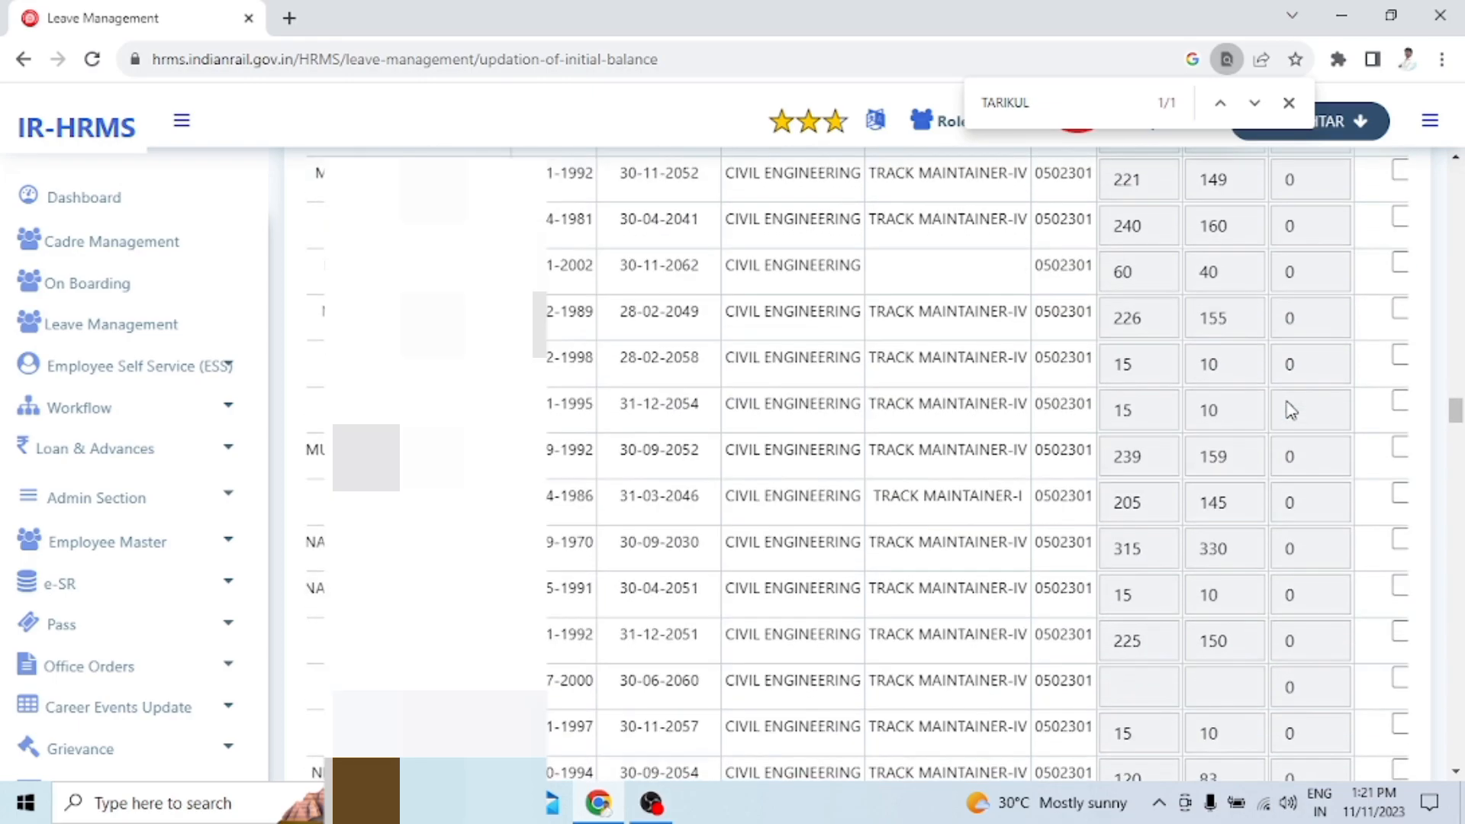
{"action": "scroll", "coordinate": [1290, 410], "scroll_direction": "down", "scroll_amount": 10}
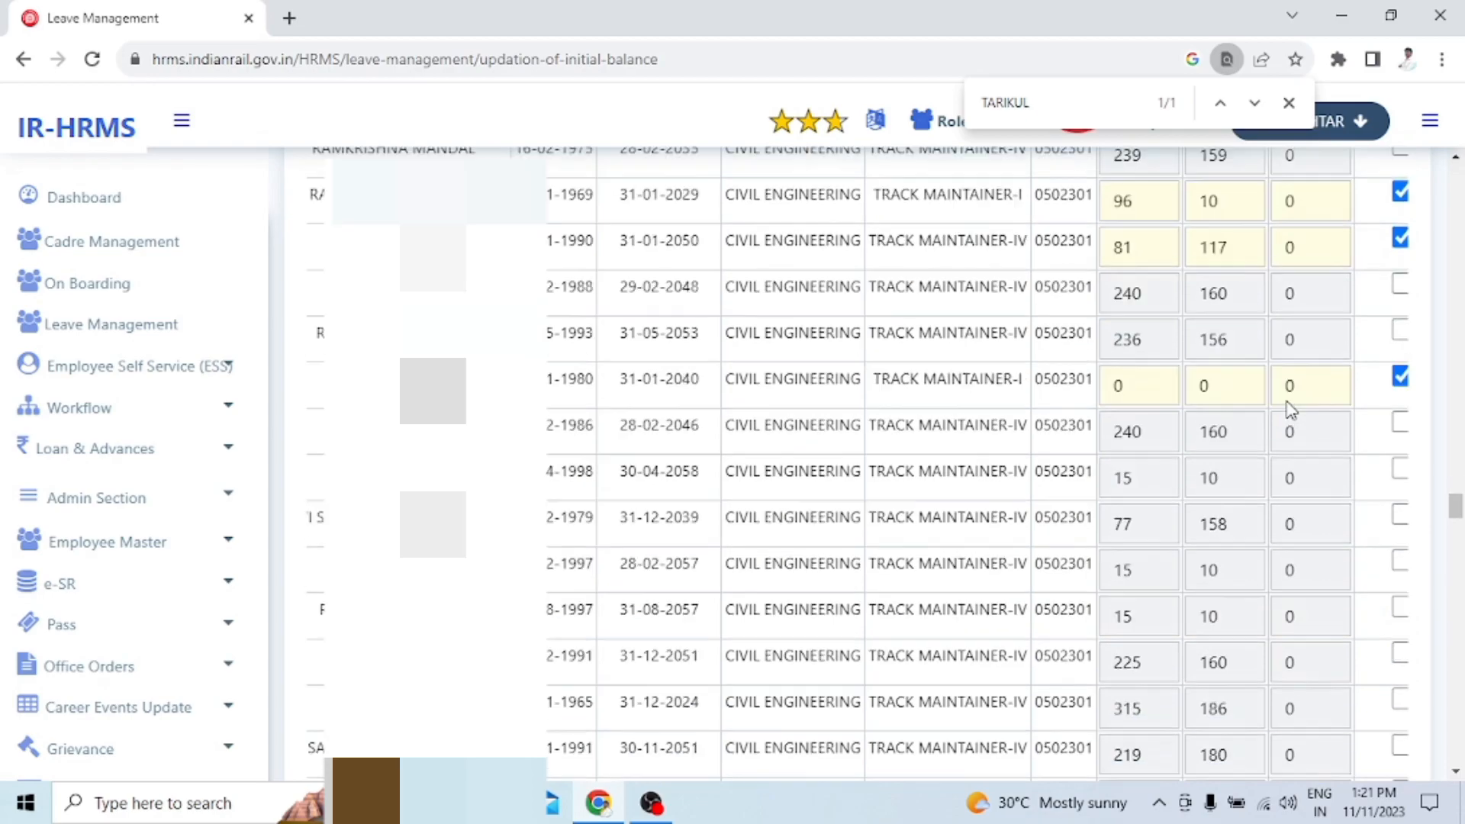
{"action": "scroll", "coordinate": [1289, 410], "scroll_direction": "down", "scroll_amount": 10}
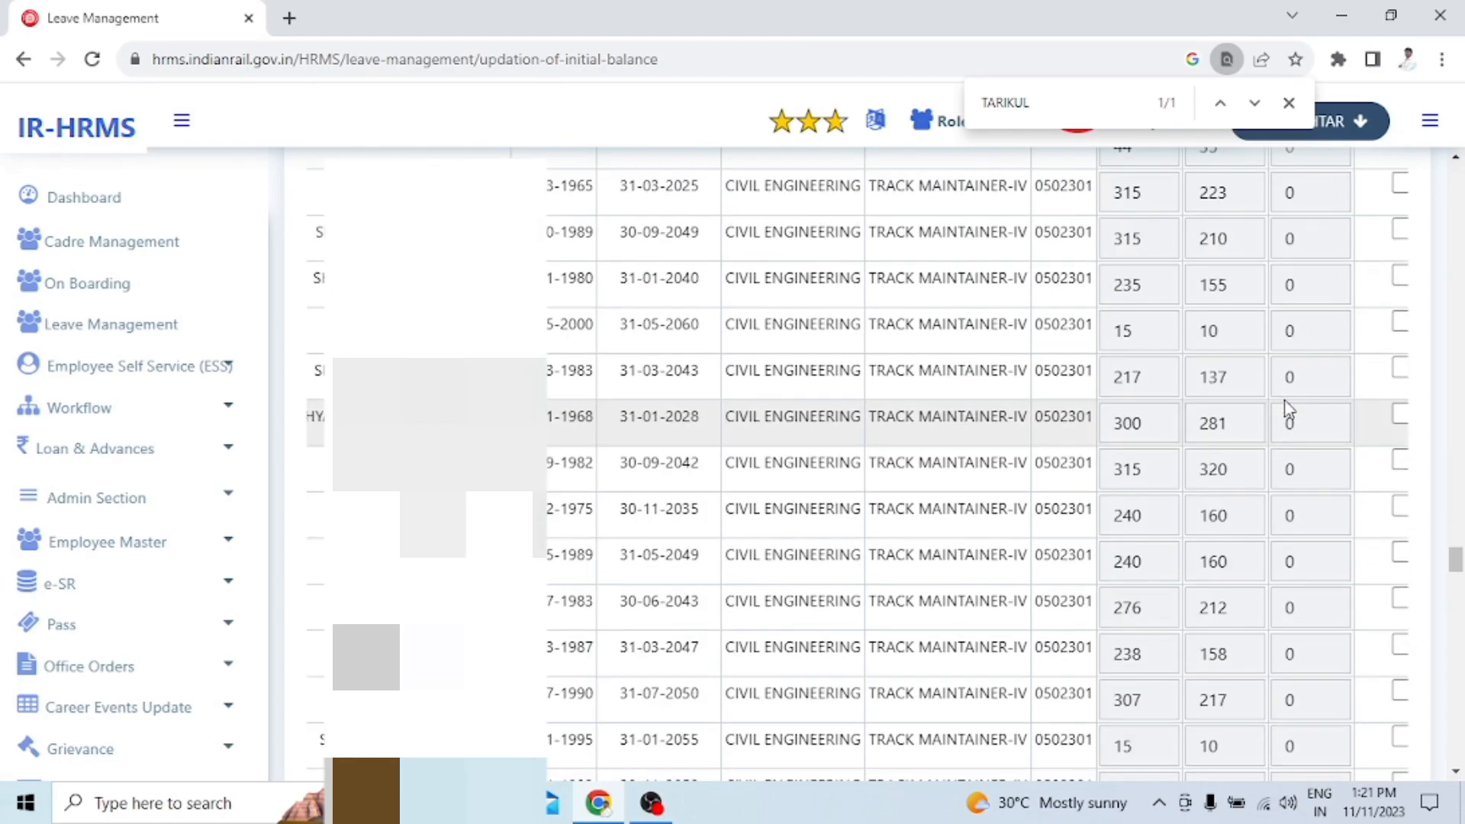
{"action": "scroll", "coordinate": [1288, 410], "scroll_direction": "down", "scroll_amount": 10}
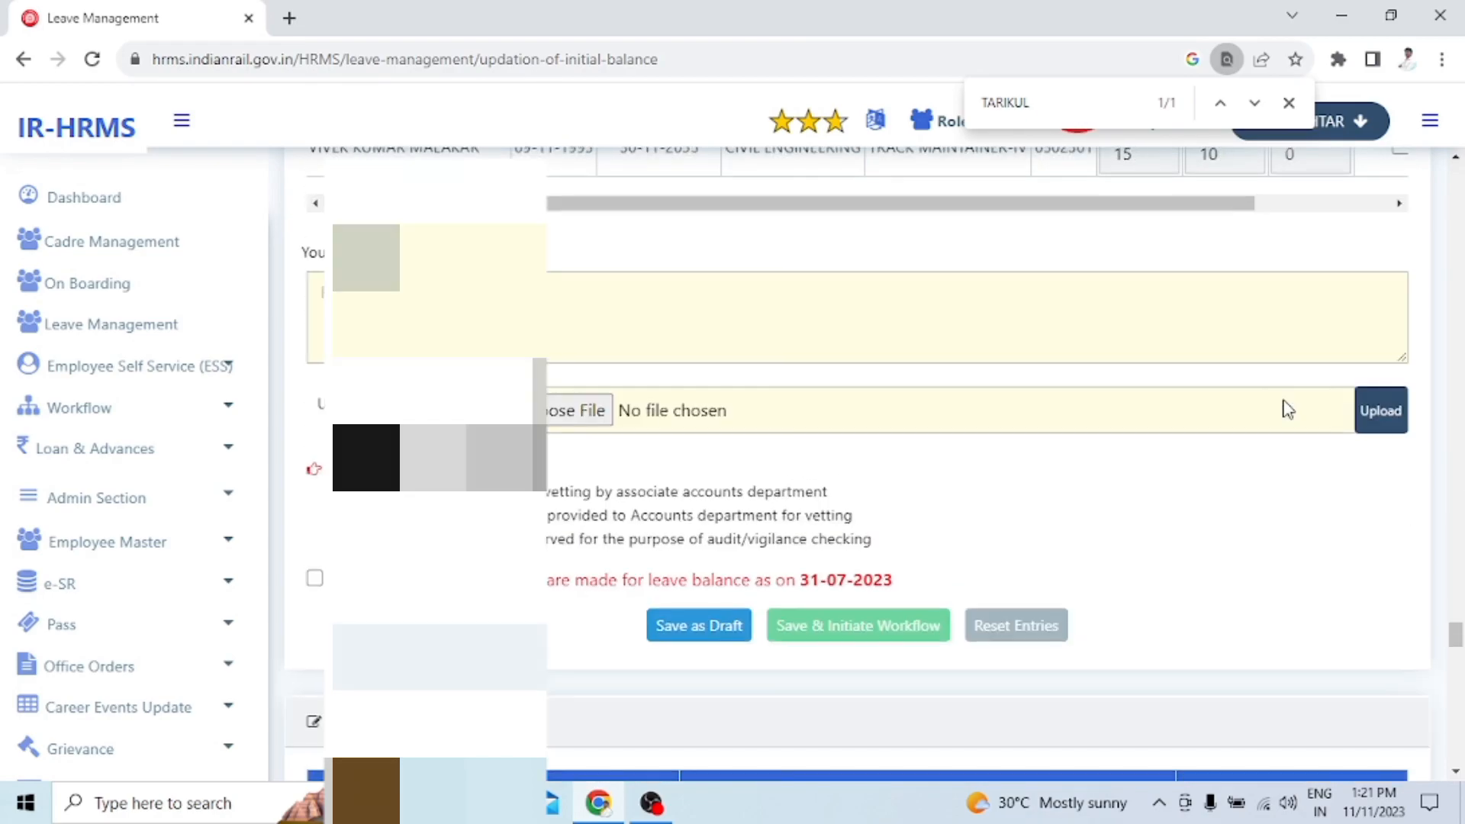
{"action": "scroll", "coordinate": [1288, 410], "scroll_direction": "down", "scroll_amount": 2}
{"action": "scroll", "coordinate": [1128, 416], "scroll_direction": "up", "scroll_amount": 5}
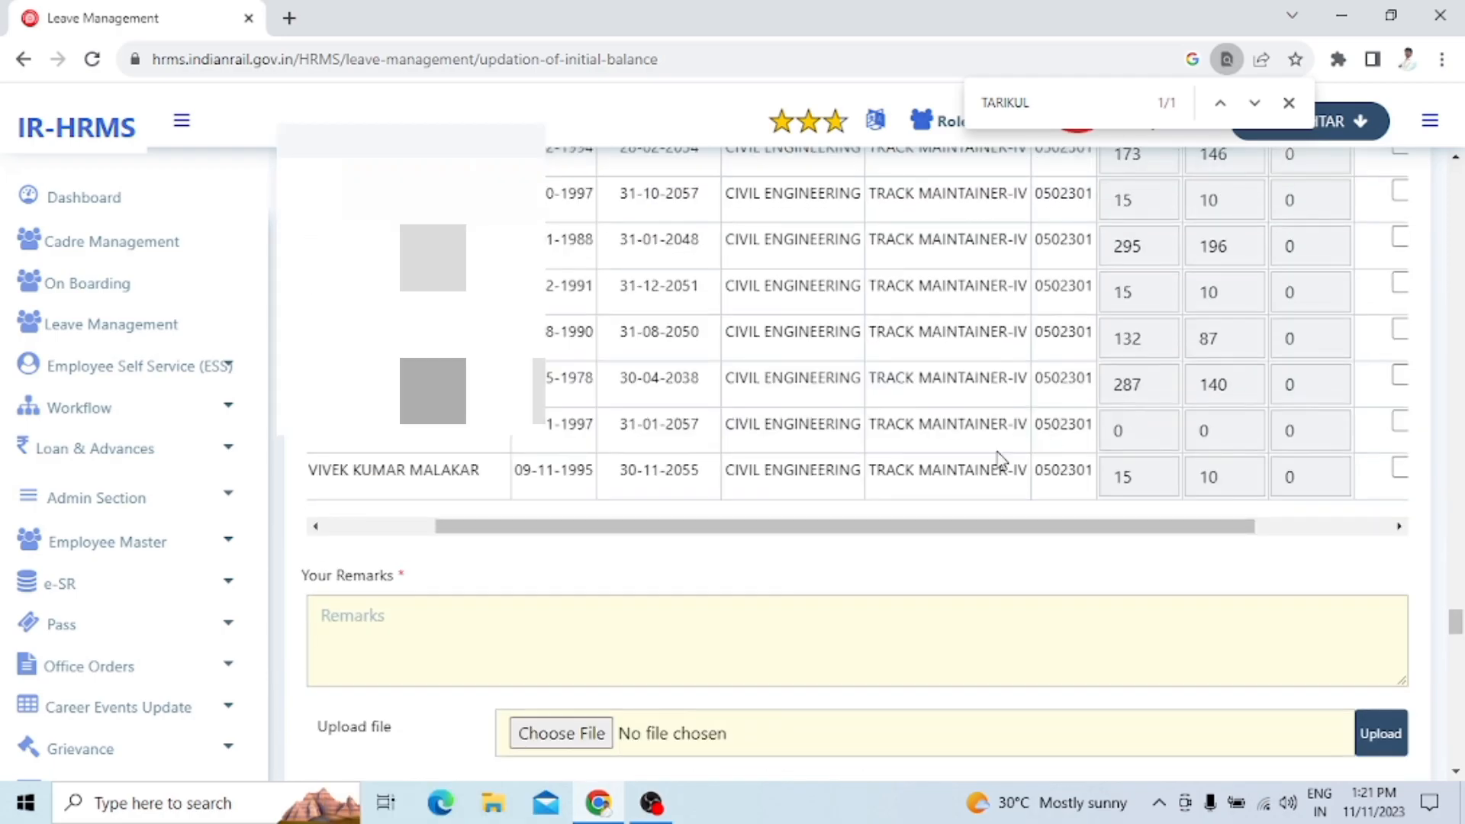
Step: Enter the remarks "Forwarded for N/A Please." and accept the declaration that the entries are for leave balance as on 31-07-2023
{"action": "scroll", "coordinate": [963, 549], "scroll_direction": "down", "scroll_amount": 1}
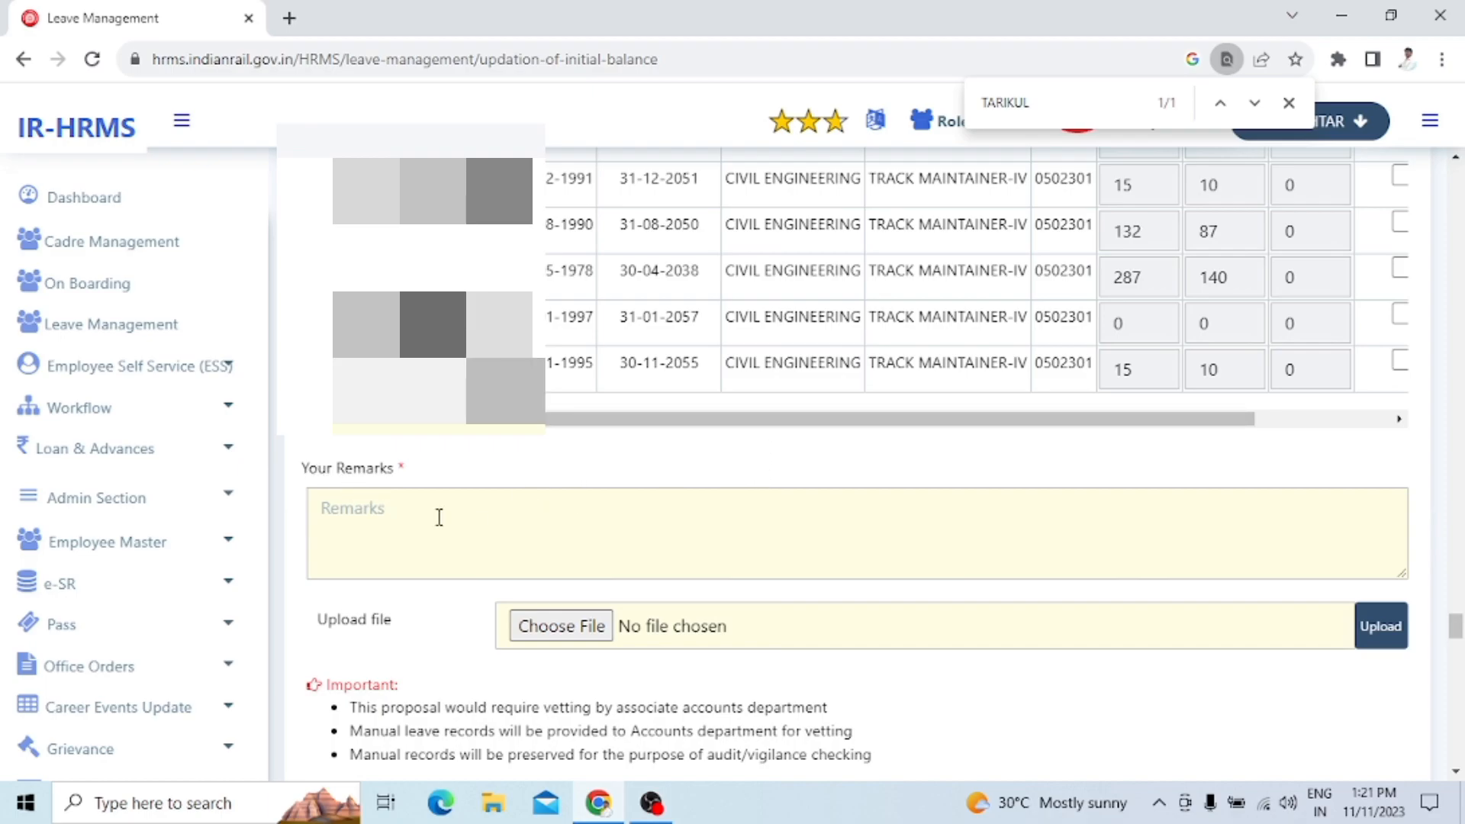
{"action": "left_click", "coordinate": [374, 534]}
{"action": "type", "text": "Forwarded for N/A Please."}
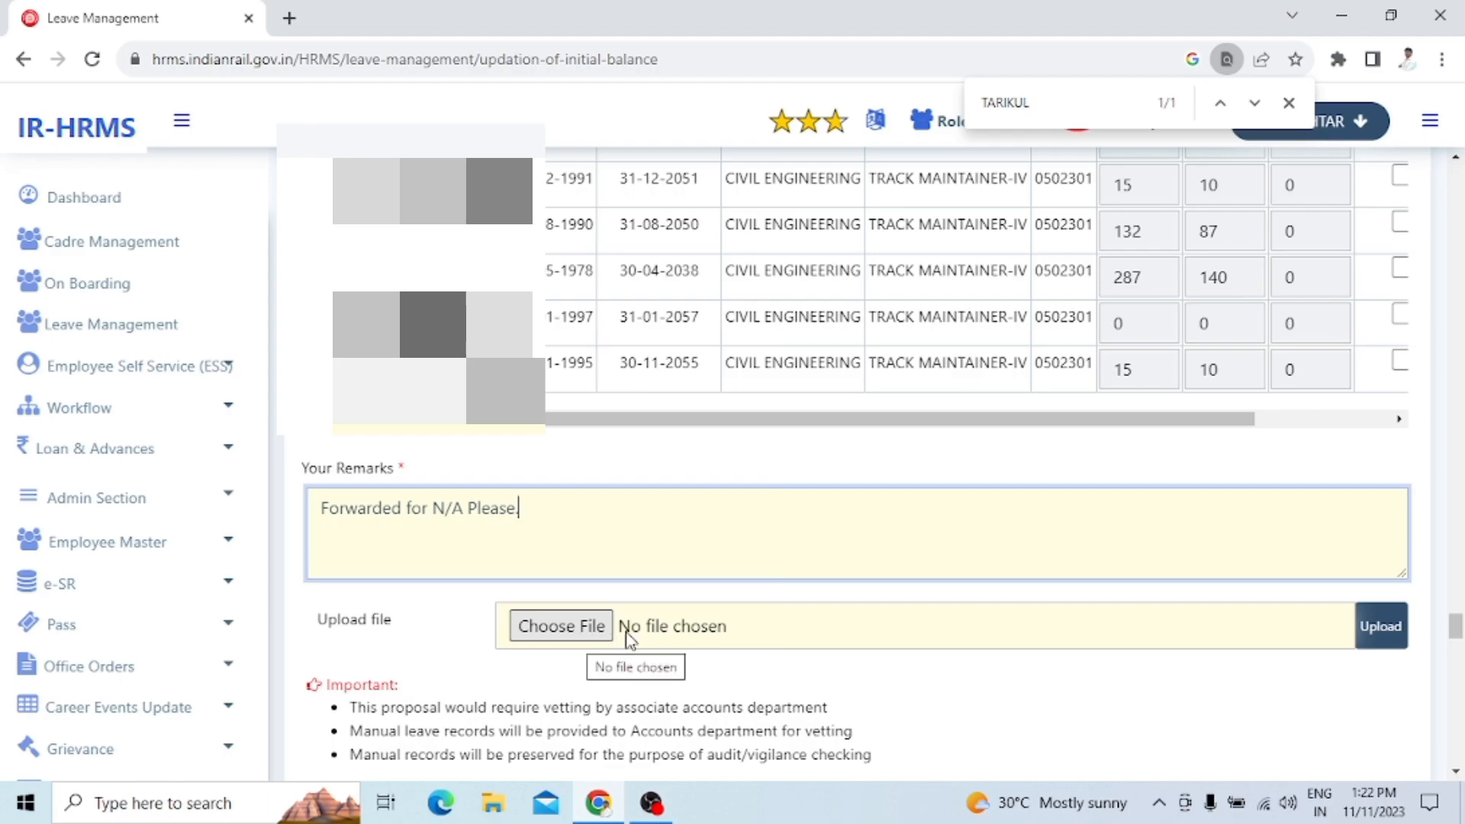
{"action": "scroll", "coordinate": [639, 634], "scroll_direction": "down", "scroll_amount": 4}
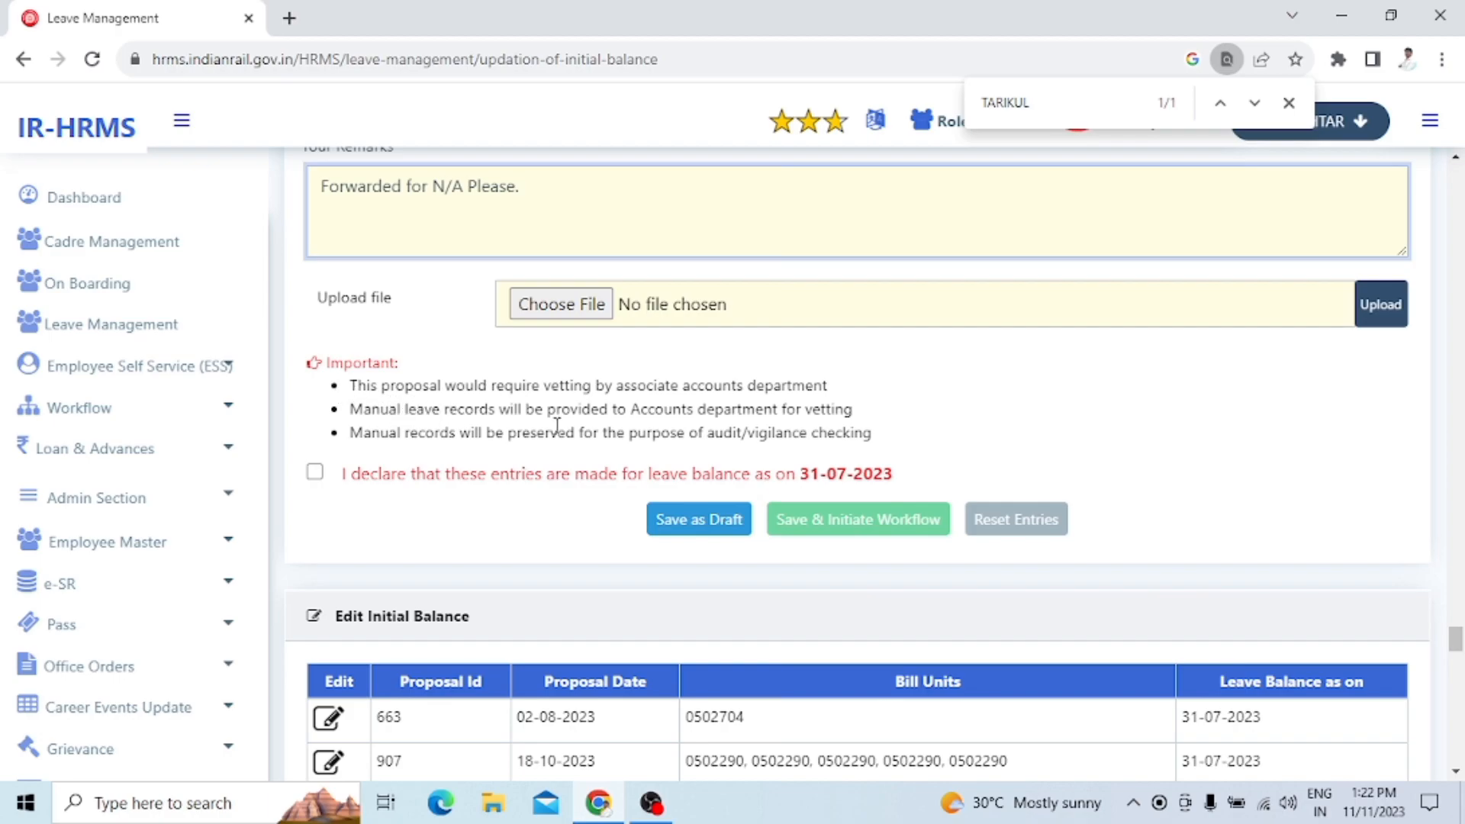
{"action": "left_click", "coordinate": [315, 473]}
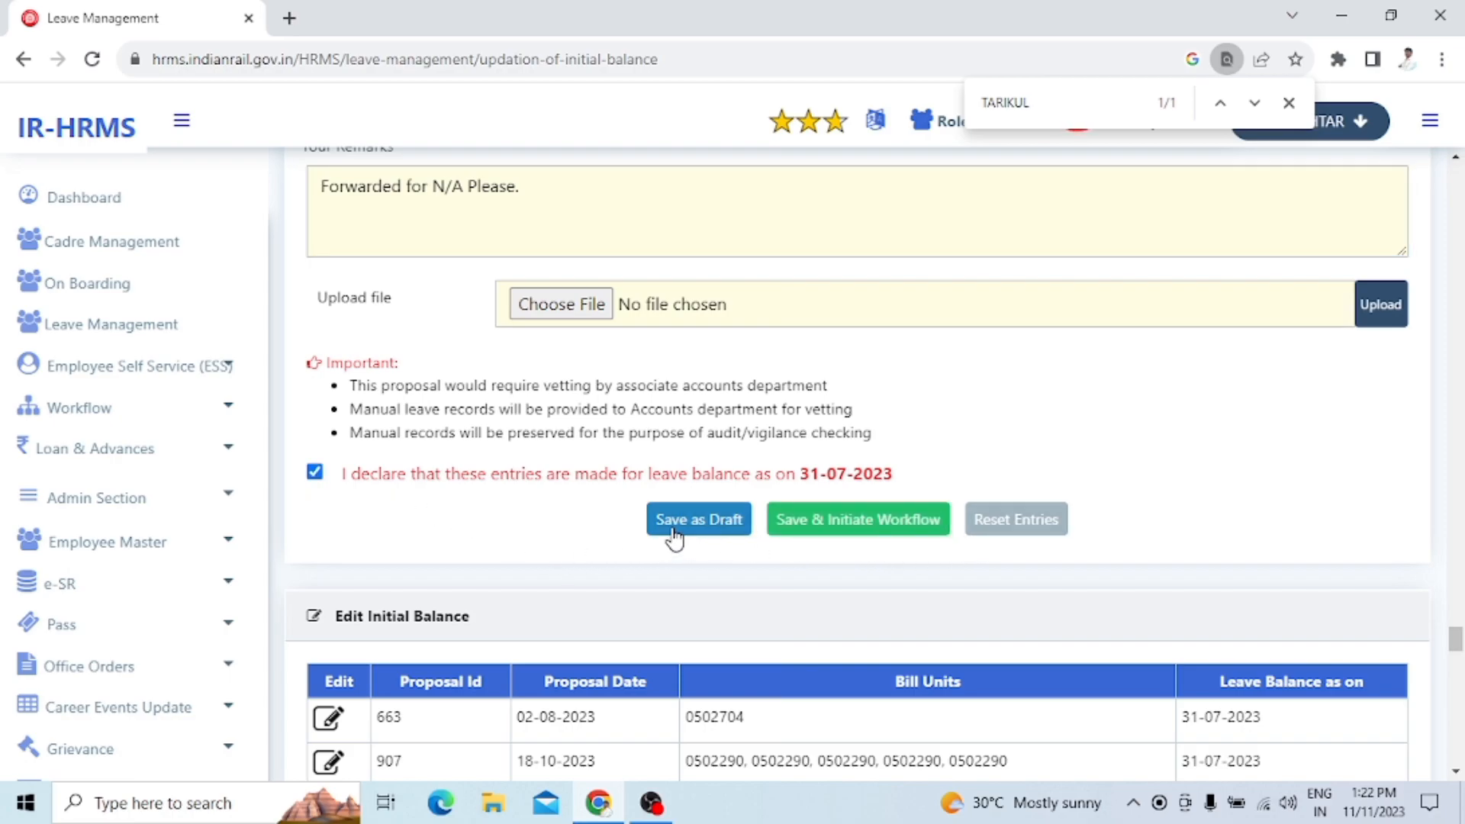
Step: Save the leave balance entries and initiate the workflow, confirming the submission for verification
{"action": "left_click", "coordinate": [860, 525]}
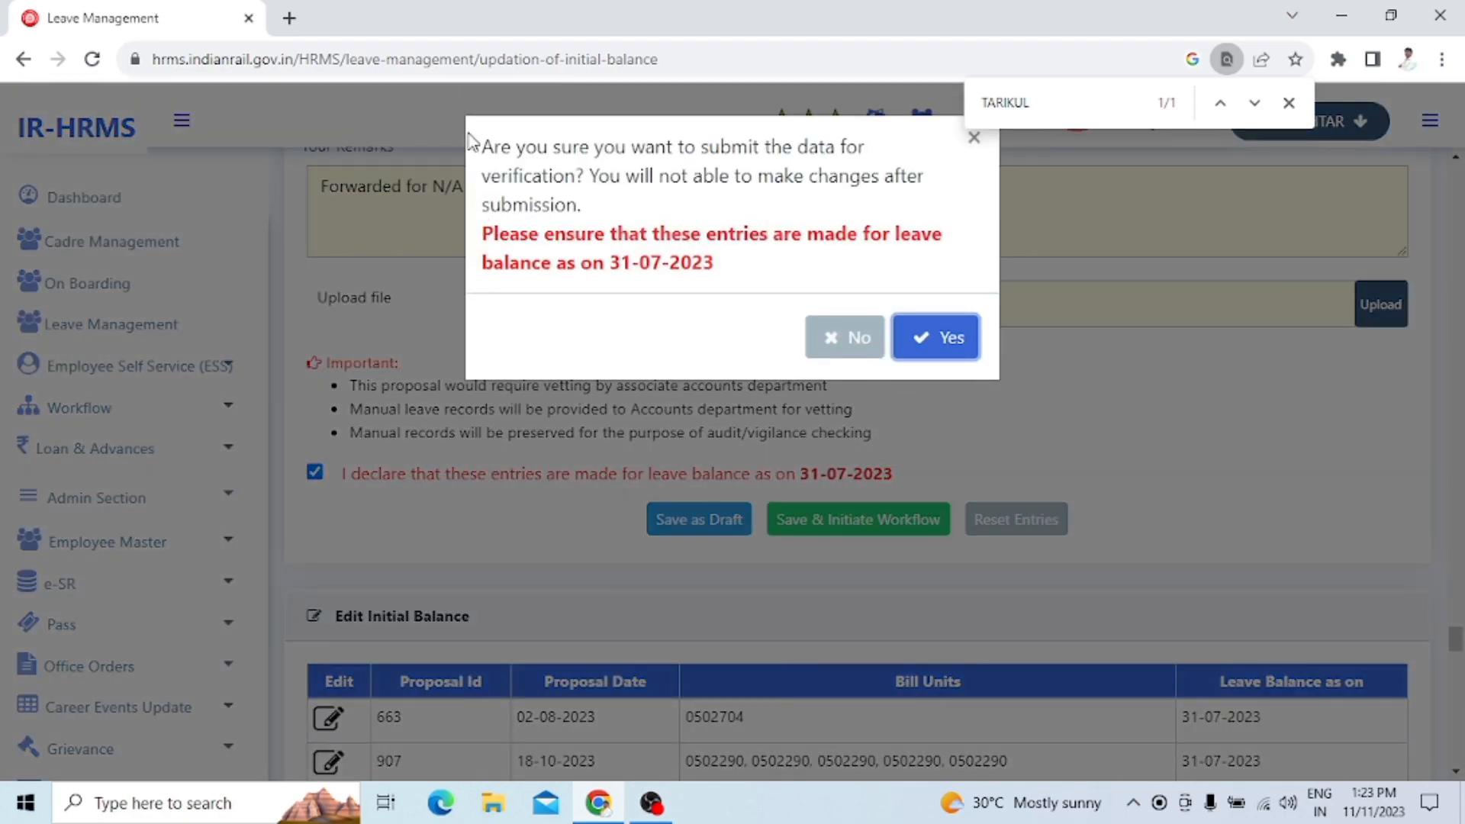
{"action": "left_click", "coordinate": [1289, 102]}
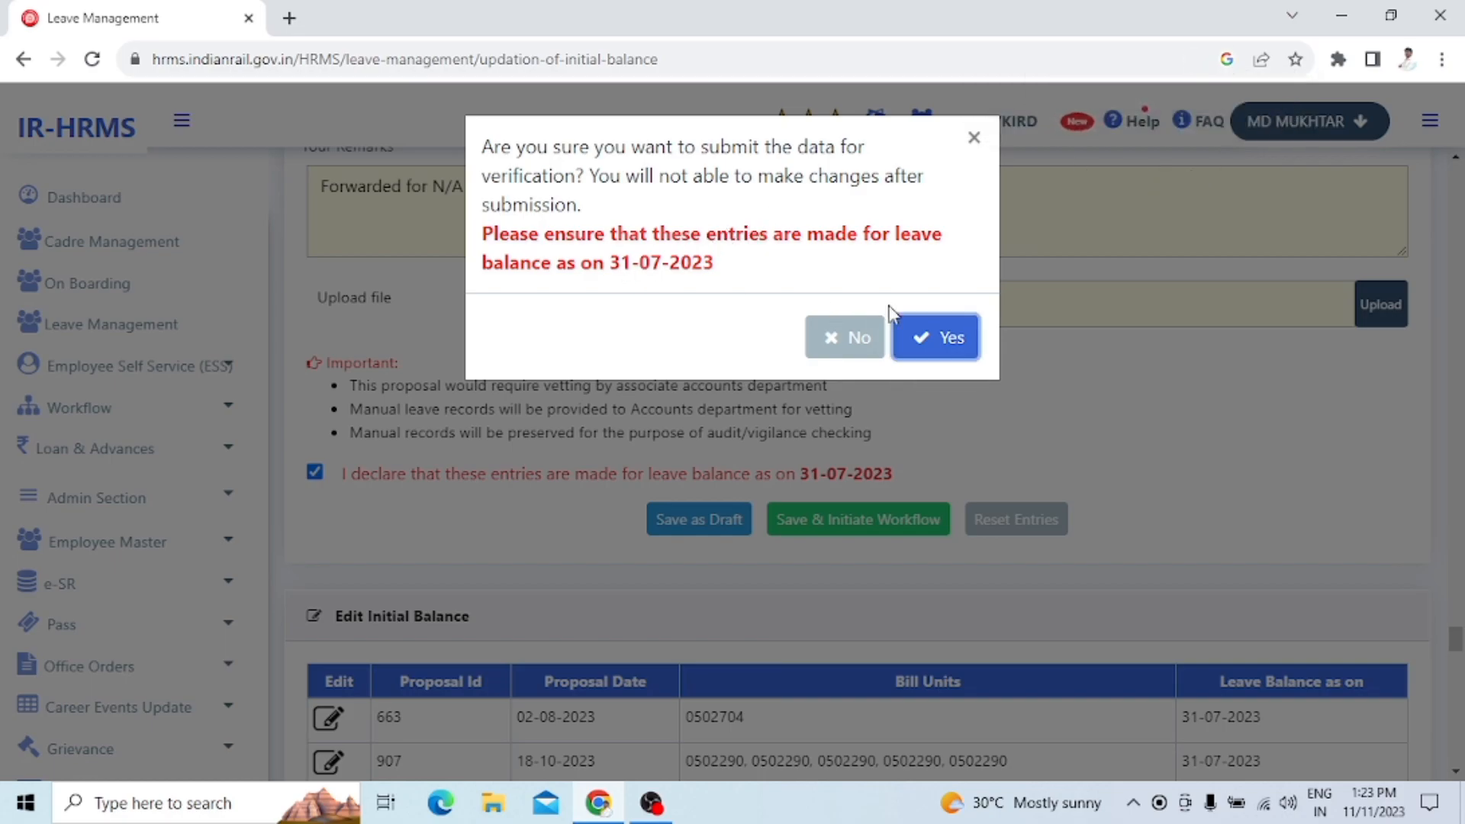
{"action": "left_click", "coordinate": [946, 345]}
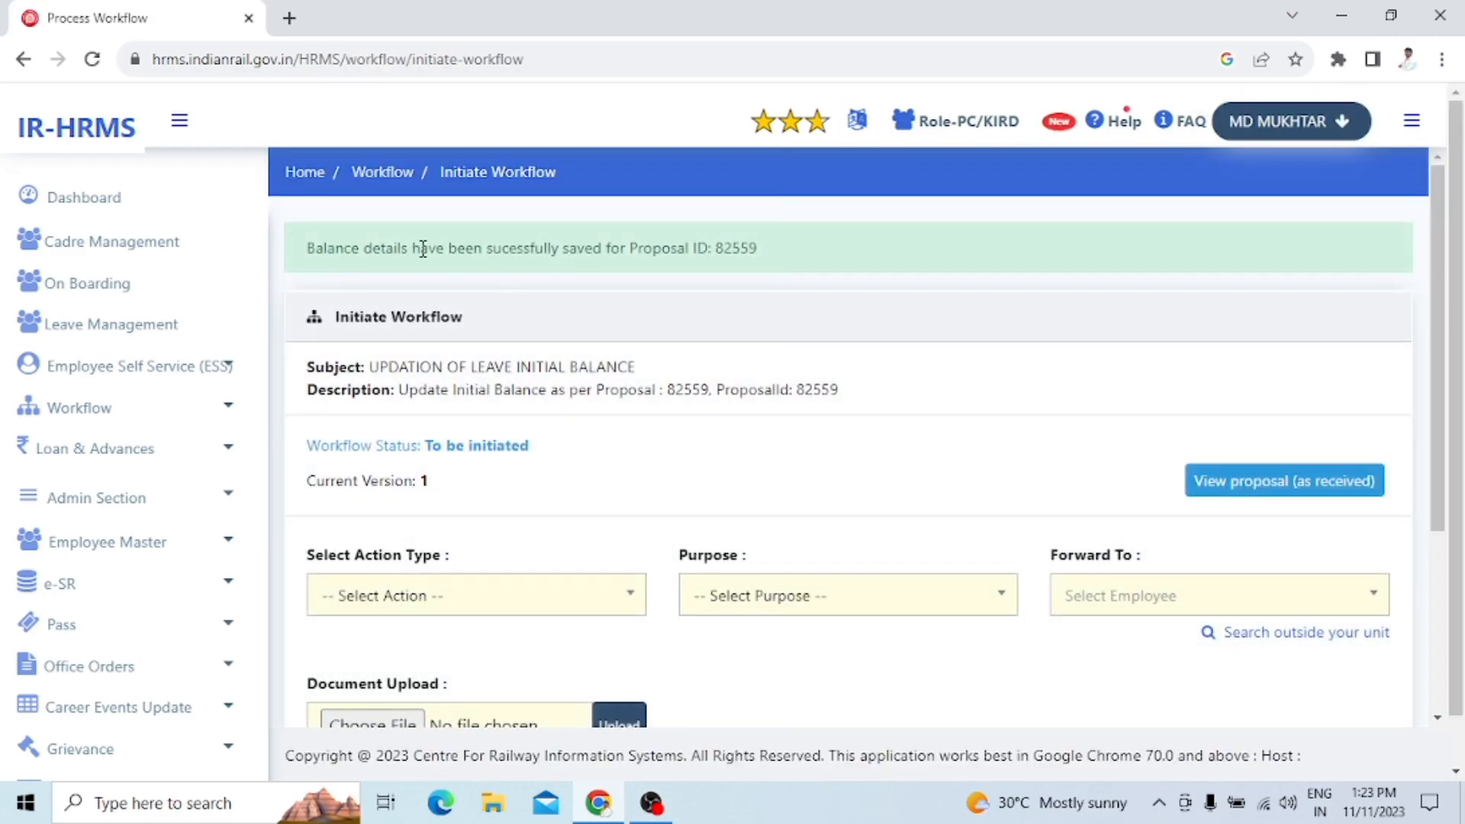
{"action": "left_click_drag", "start_coordinate": [309, 246], "coordinate": [759, 254]}
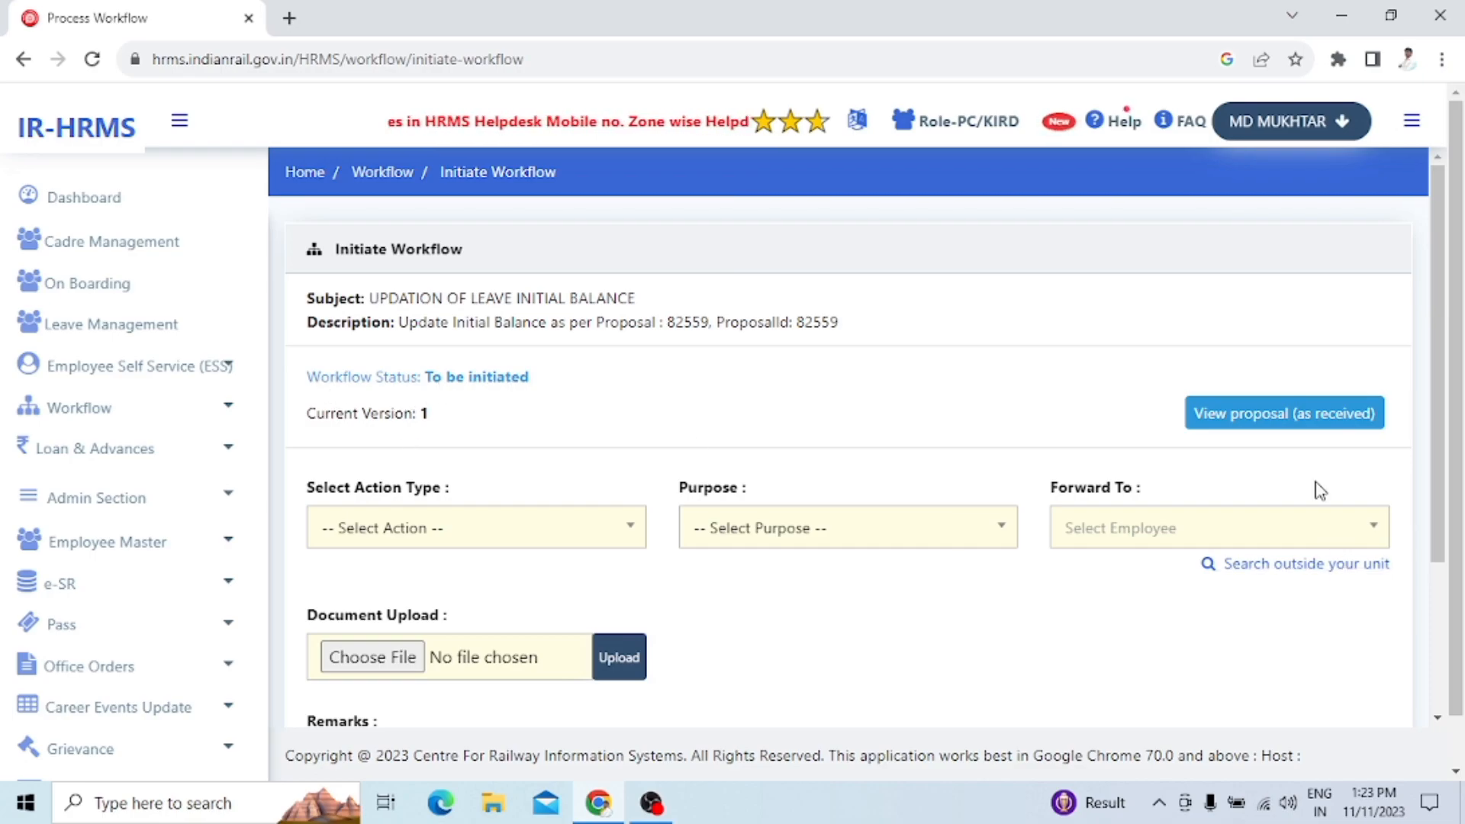
Step: Open the proposal as received, review its selected employees, leave balances and forwarding remarks, and close it
{"action": "left_click", "coordinate": [1251, 426]}
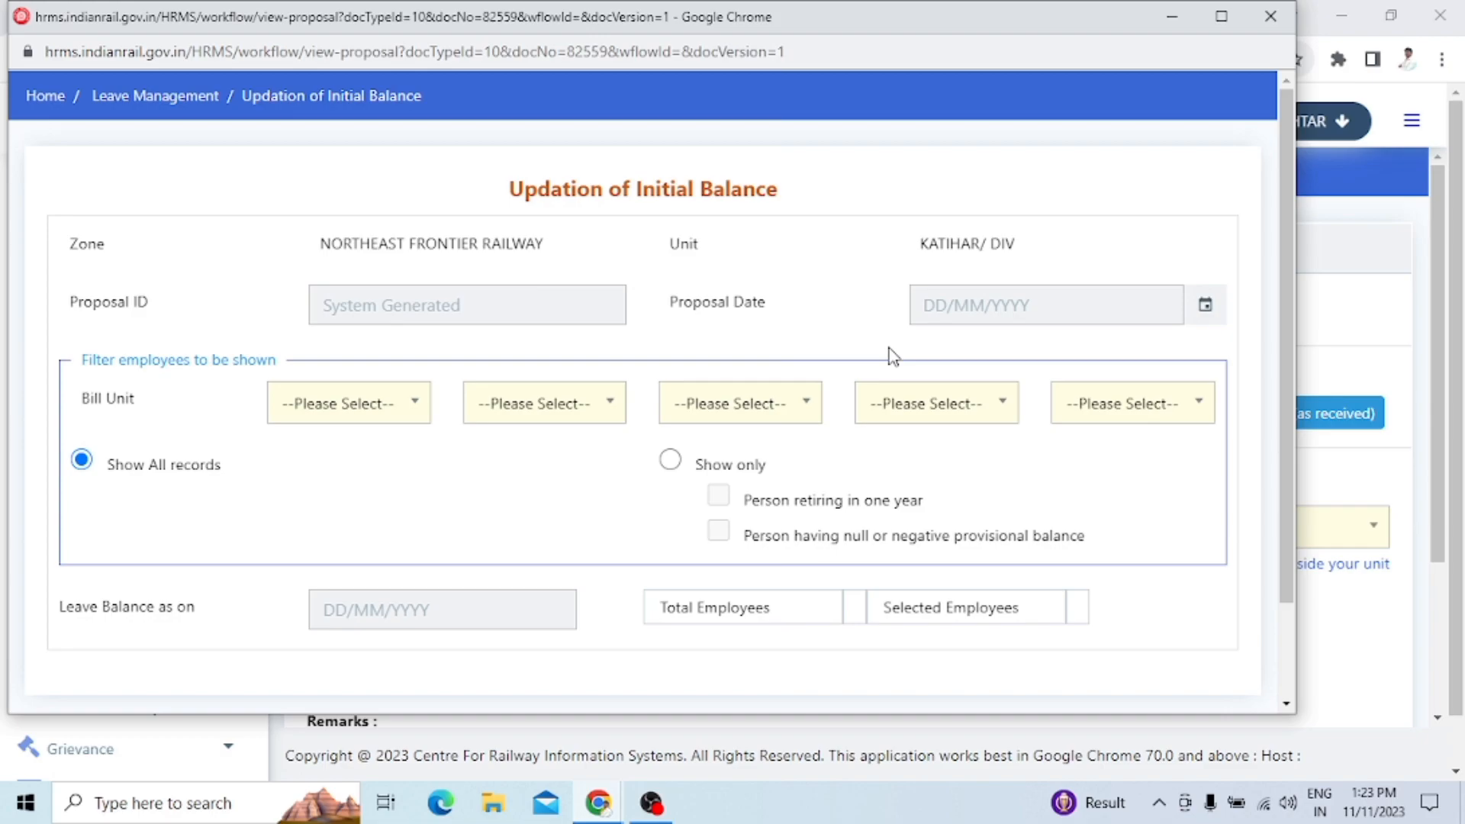
{"action": "scroll", "coordinate": [984, 423], "scroll_direction": "down", "scroll_amount": 3}
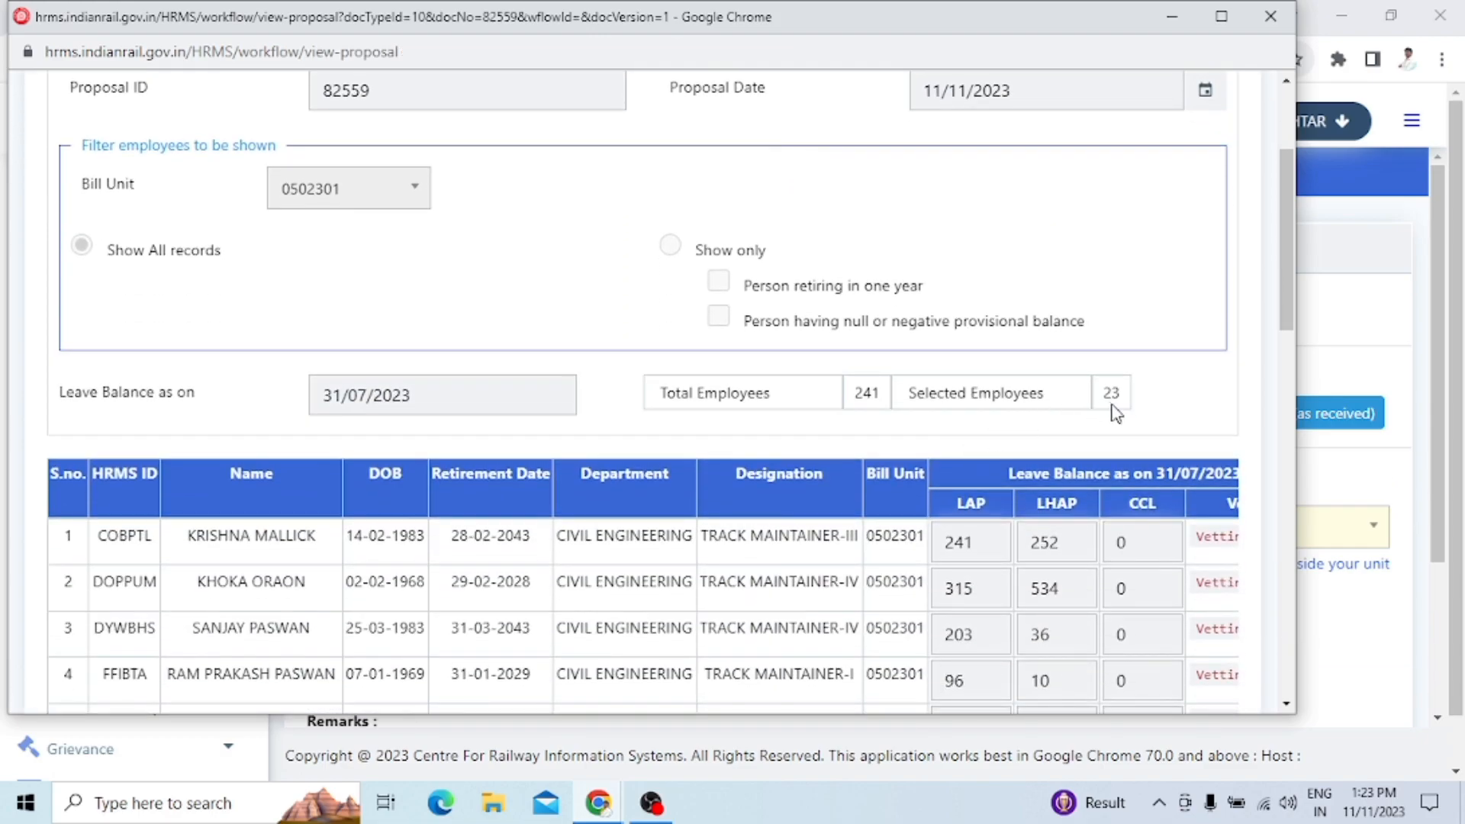
{"action": "scroll", "coordinate": [1113, 410], "scroll_direction": "down", "scroll_amount": 4}
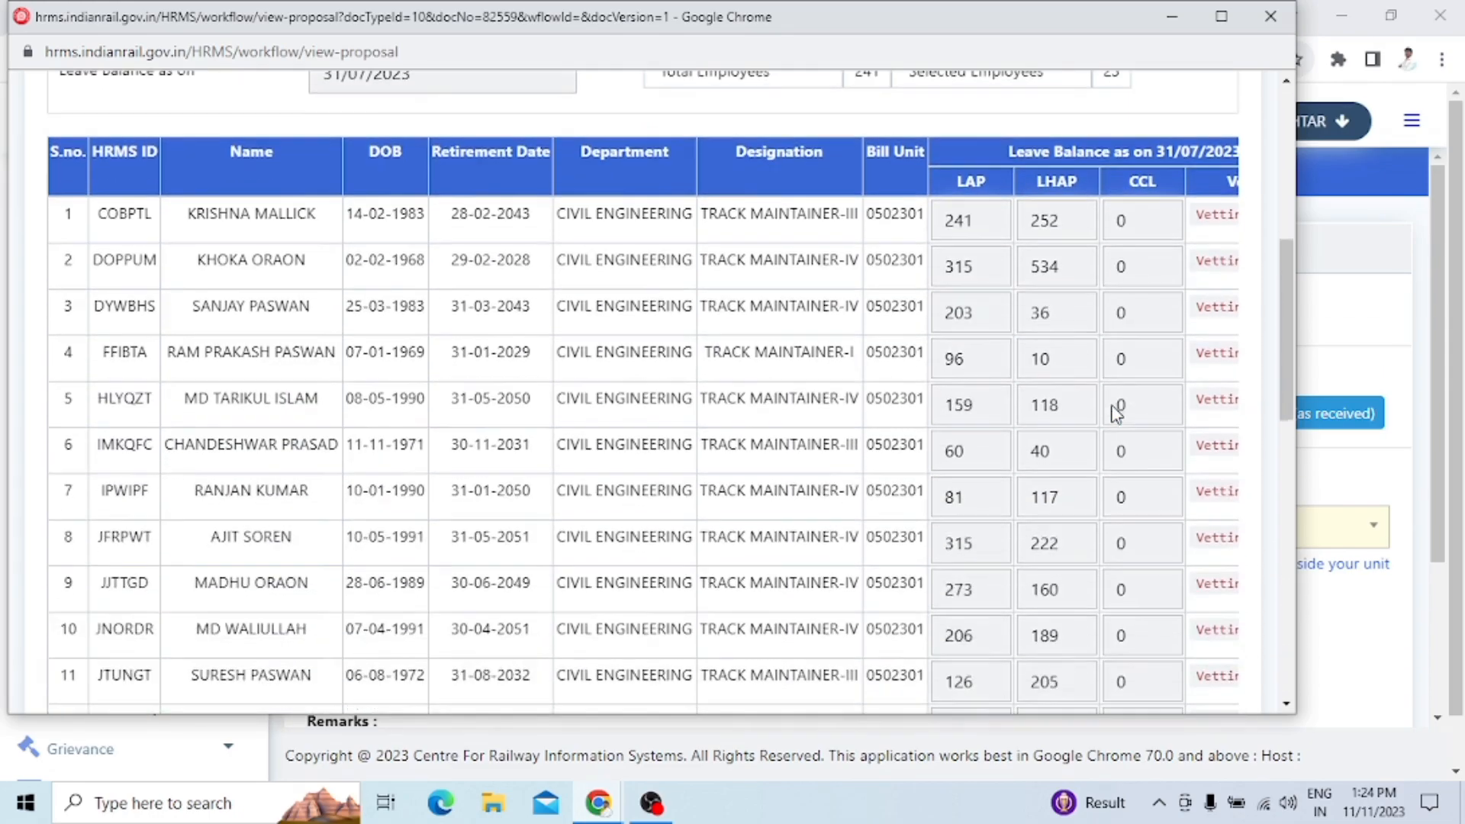
{"action": "scroll", "coordinate": [476, 328], "scroll_direction": "down", "scroll_amount": 4}
{"action": "scroll", "coordinate": [512, 334], "scroll_direction": "down", "scroll_amount": 8}
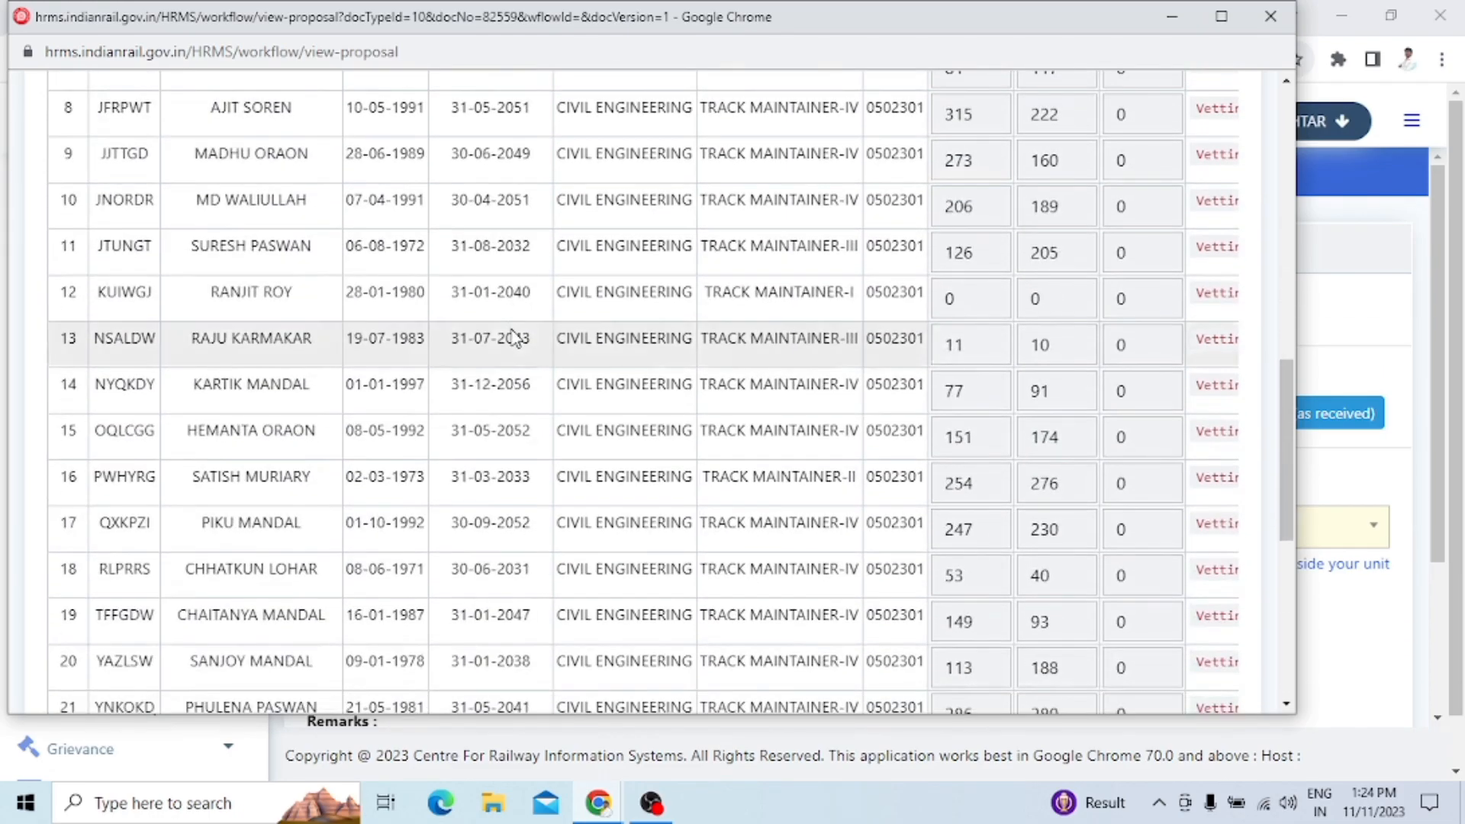
{"action": "scroll", "coordinate": [504, 328], "scroll_direction": "up", "scroll_amount": 12}
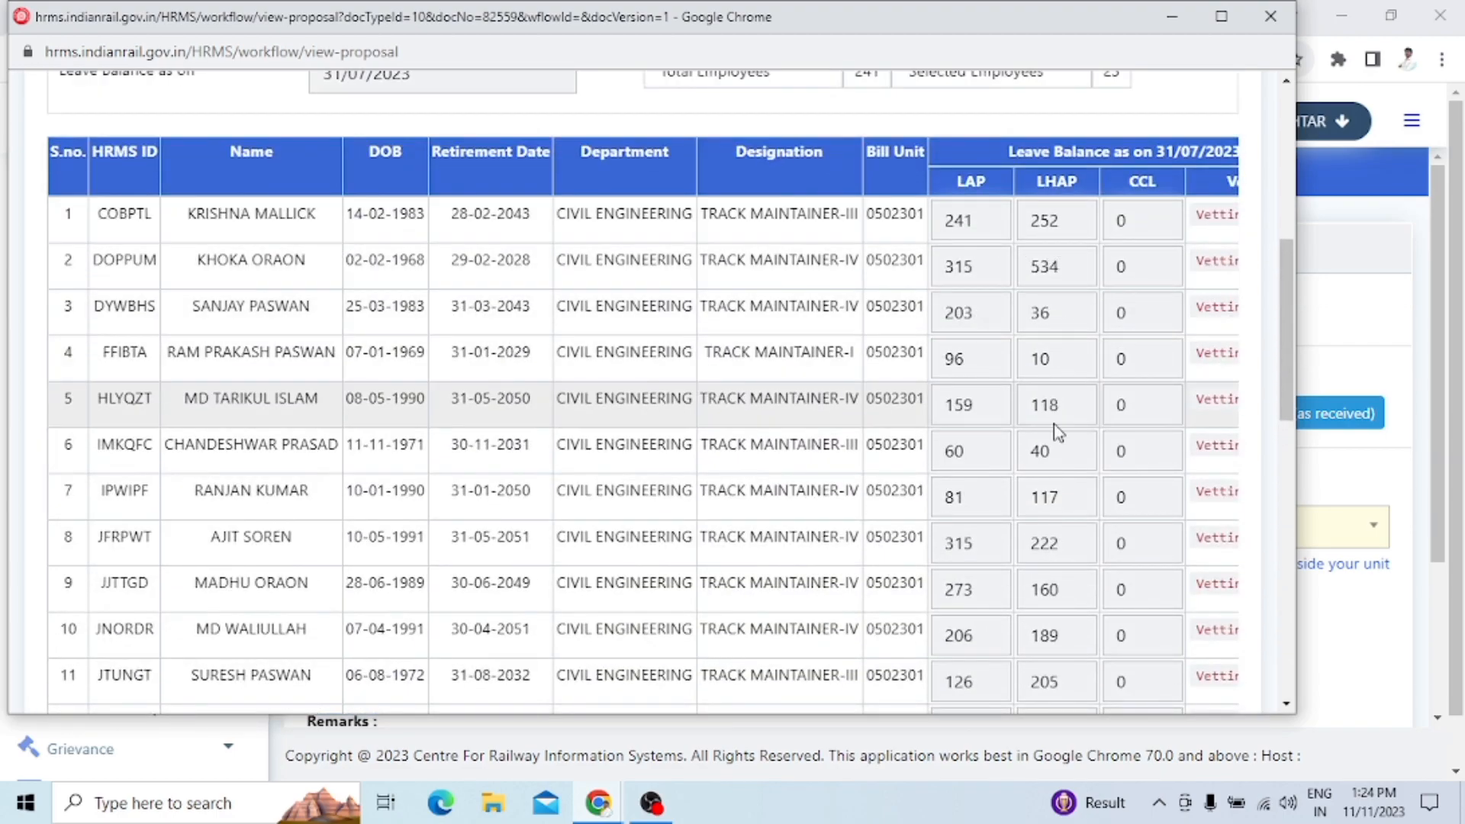
{"action": "scroll", "coordinate": [1053, 389], "scroll_direction": "down", "scroll_amount": 4}
{"action": "scroll", "coordinate": [1057, 435], "scroll_direction": "down", "scroll_amount": 9}
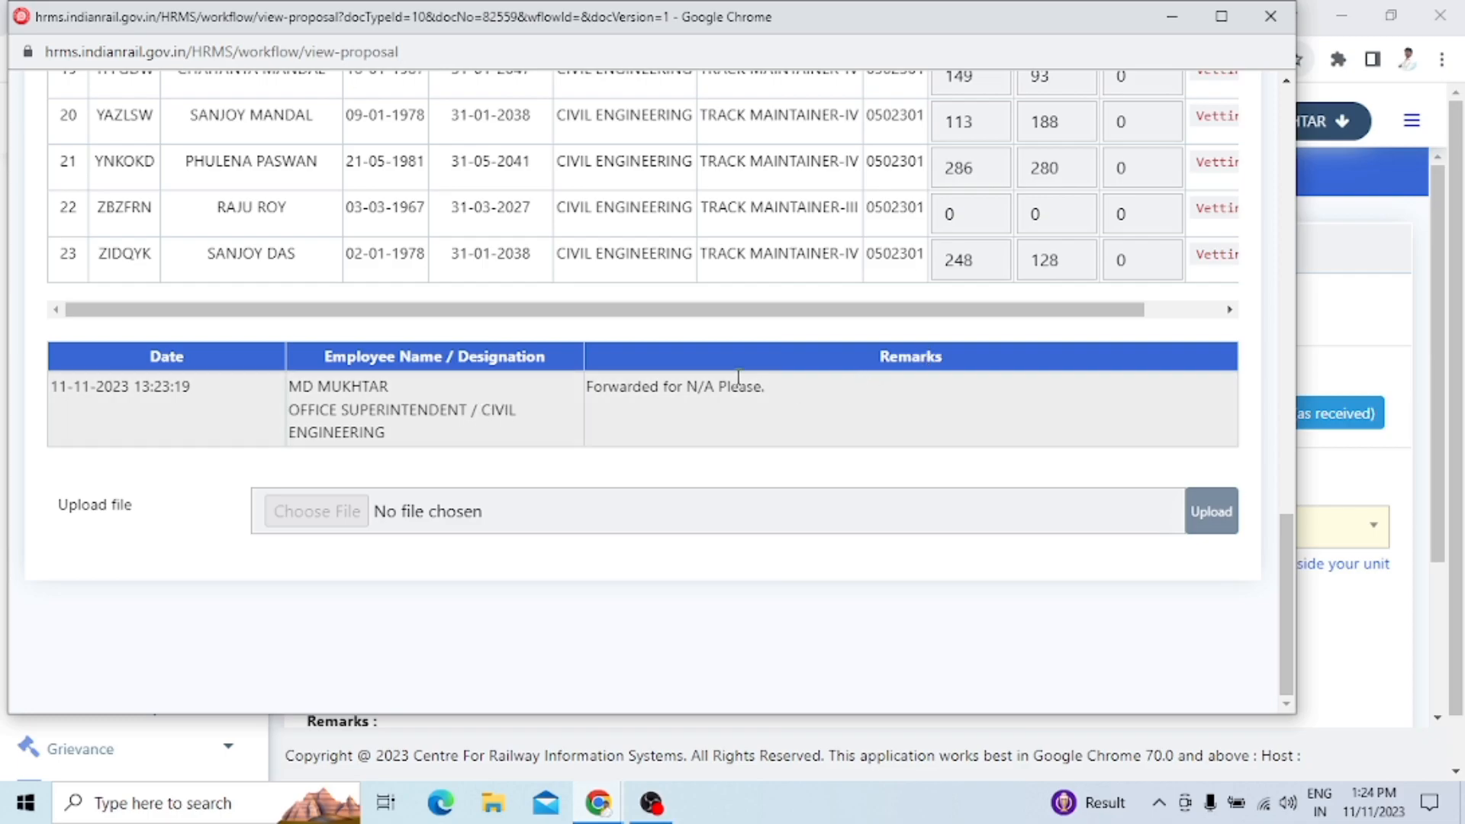
{"action": "left_click_drag", "start_coordinate": [768, 387], "coordinate": [581, 373]}
{"action": "scroll", "coordinate": [877, 386], "scroll_direction": "up", "scroll_amount": 10}
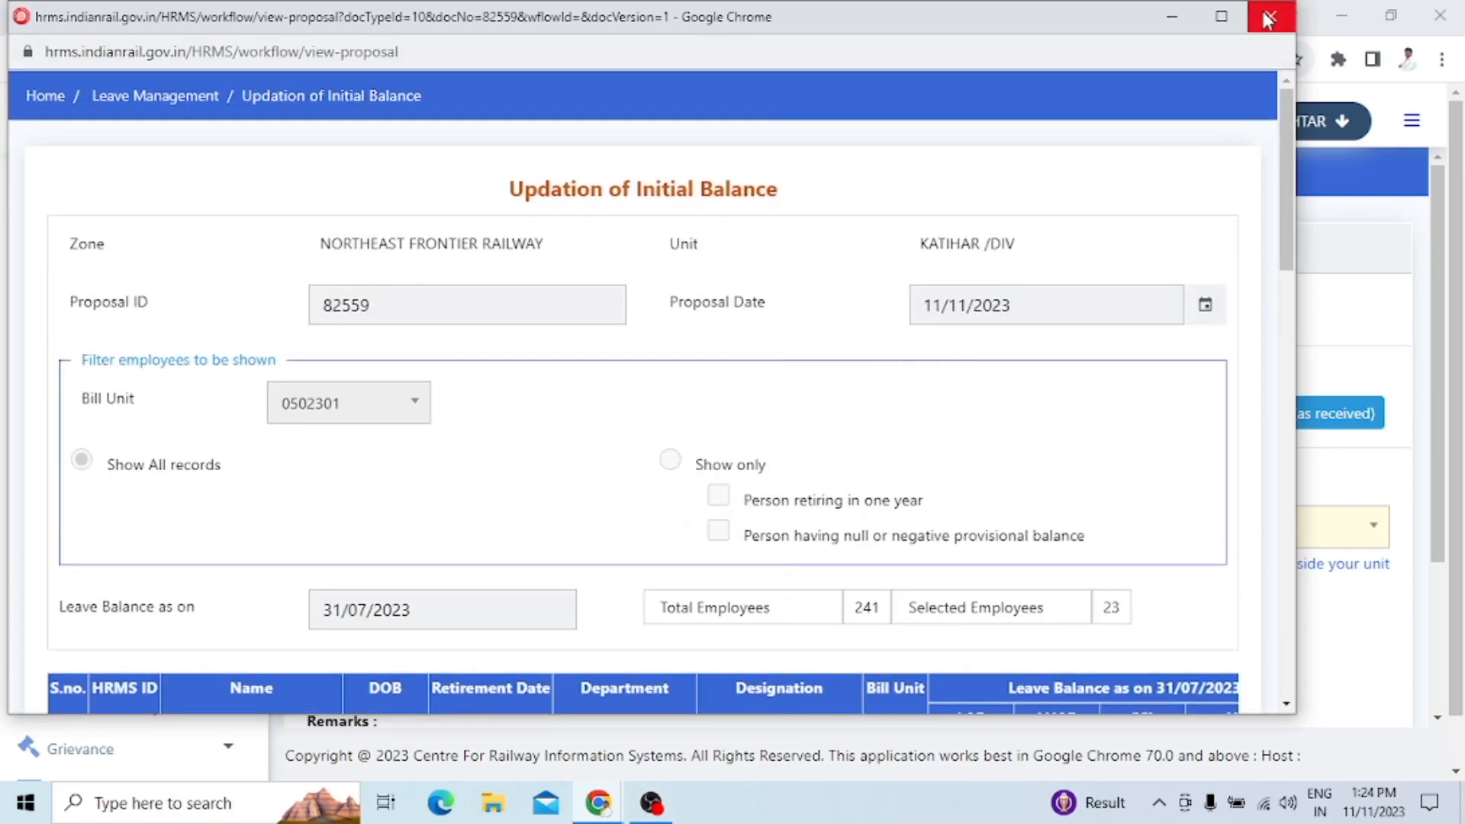
{"action": "left_click", "coordinate": [1268, 19]}
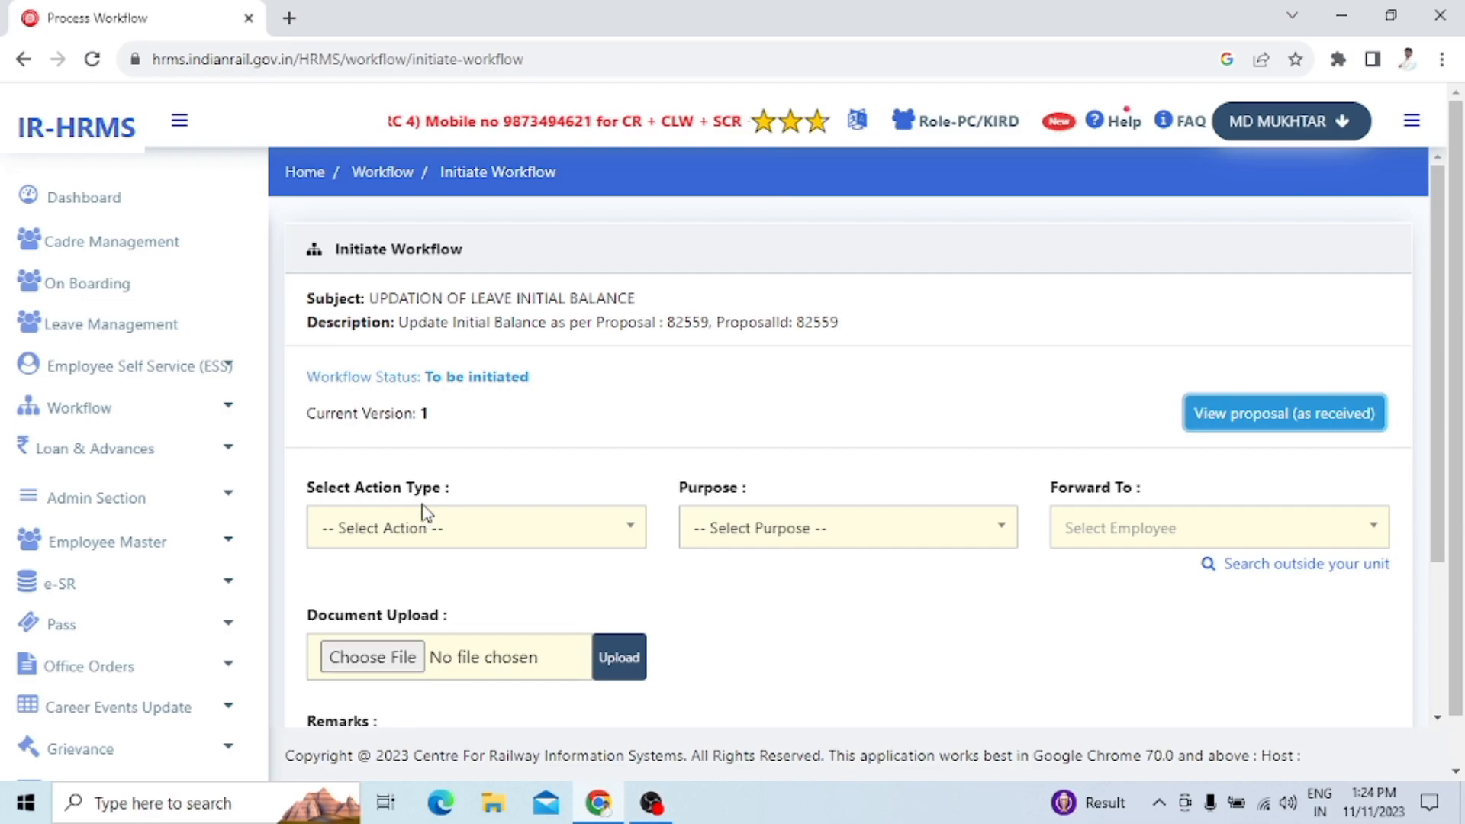
Step: Set the workflow action type to Forwarded and the purpose to Onward Submission
{"action": "left_click", "coordinate": [433, 534]}
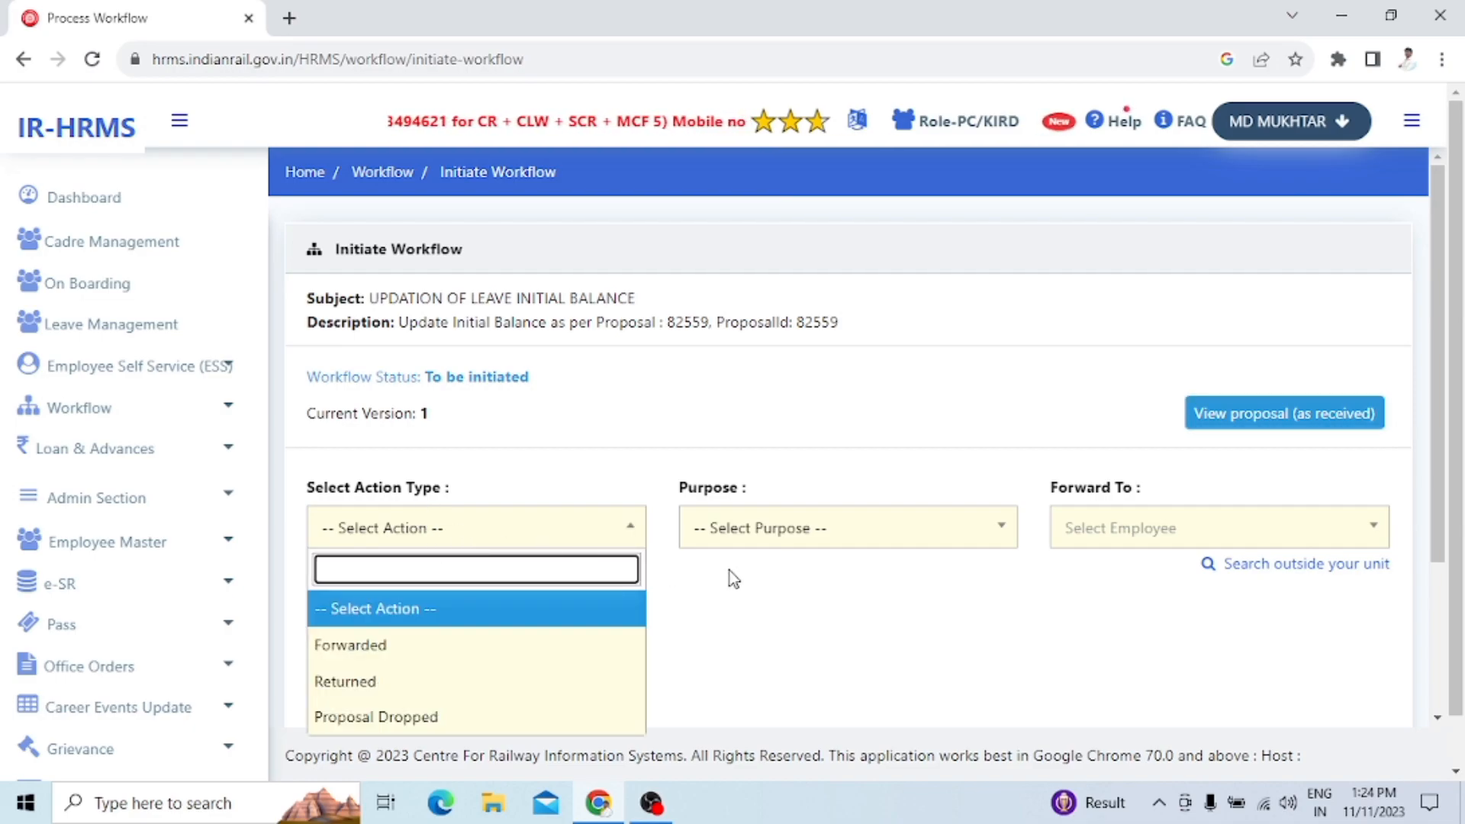
{"action": "left_click", "coordinate": [646, 463]}
{"action": "scroll", "coordinate": [691, 571], "scroll_direction": "down", "scroll_amount": 3}
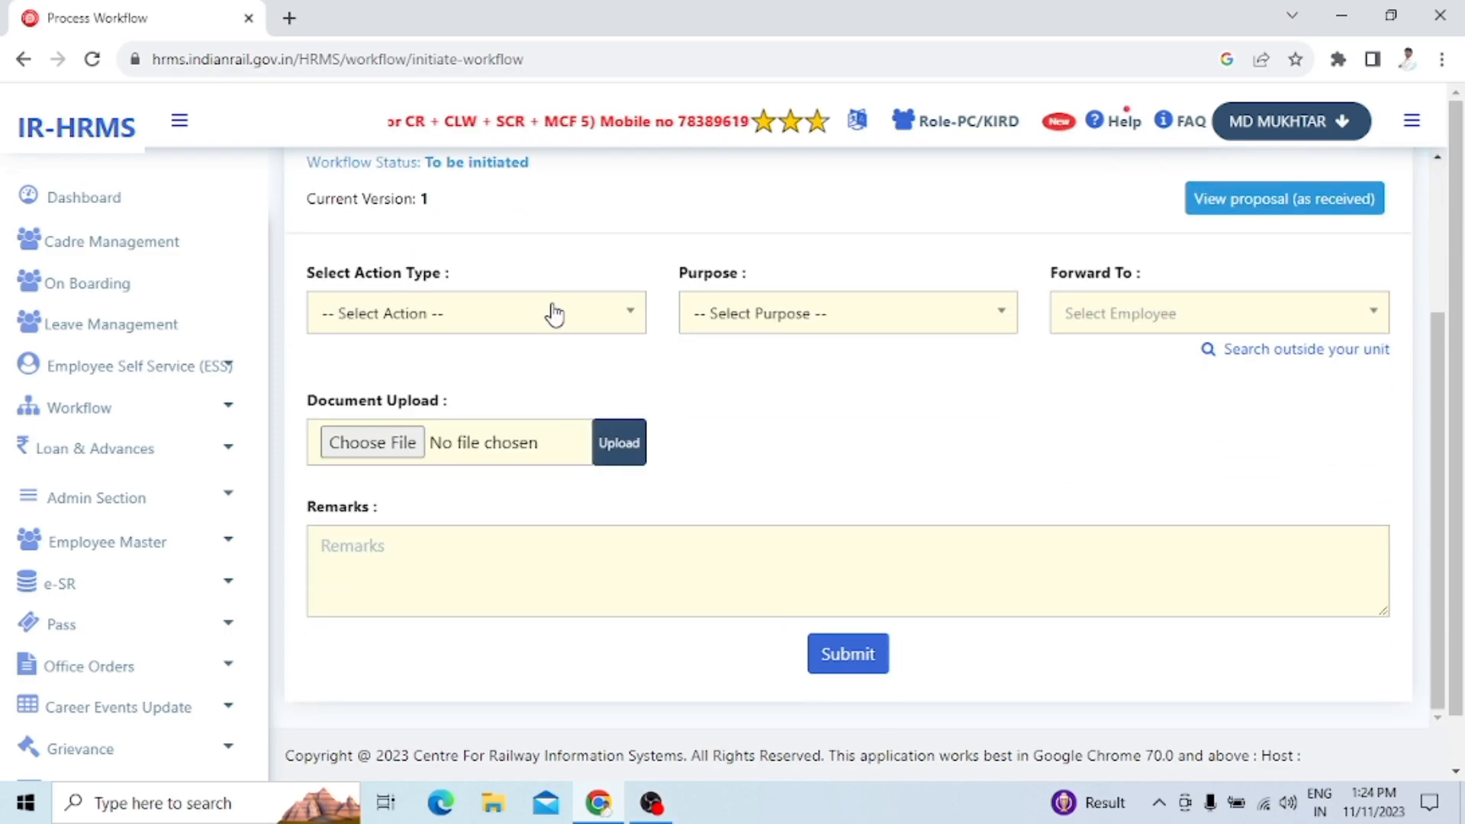
{"action": "left_click", "coordinate": [550, 313]}
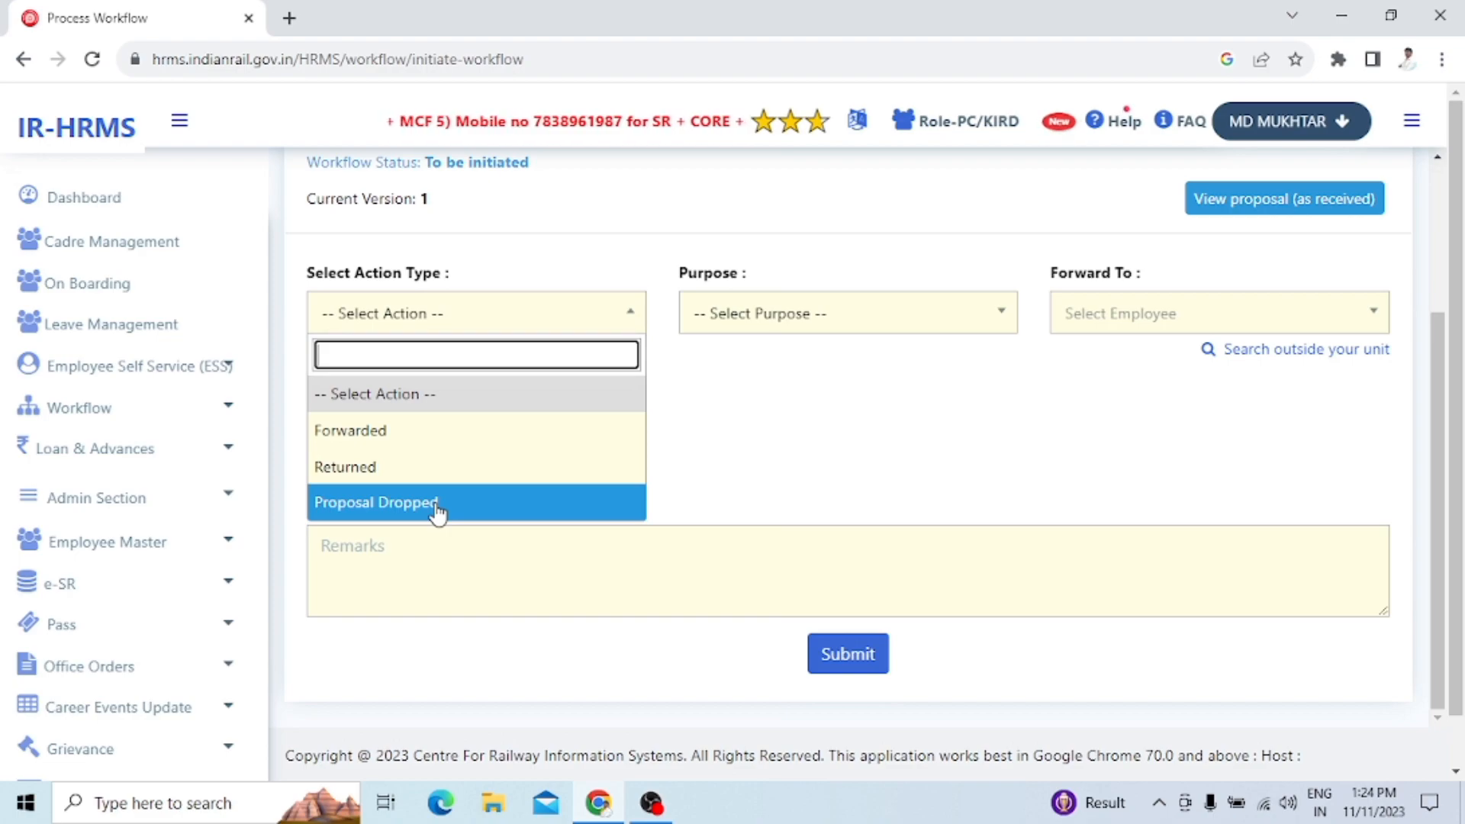
{"action": "left_click", "coordinate": [405, 434]}
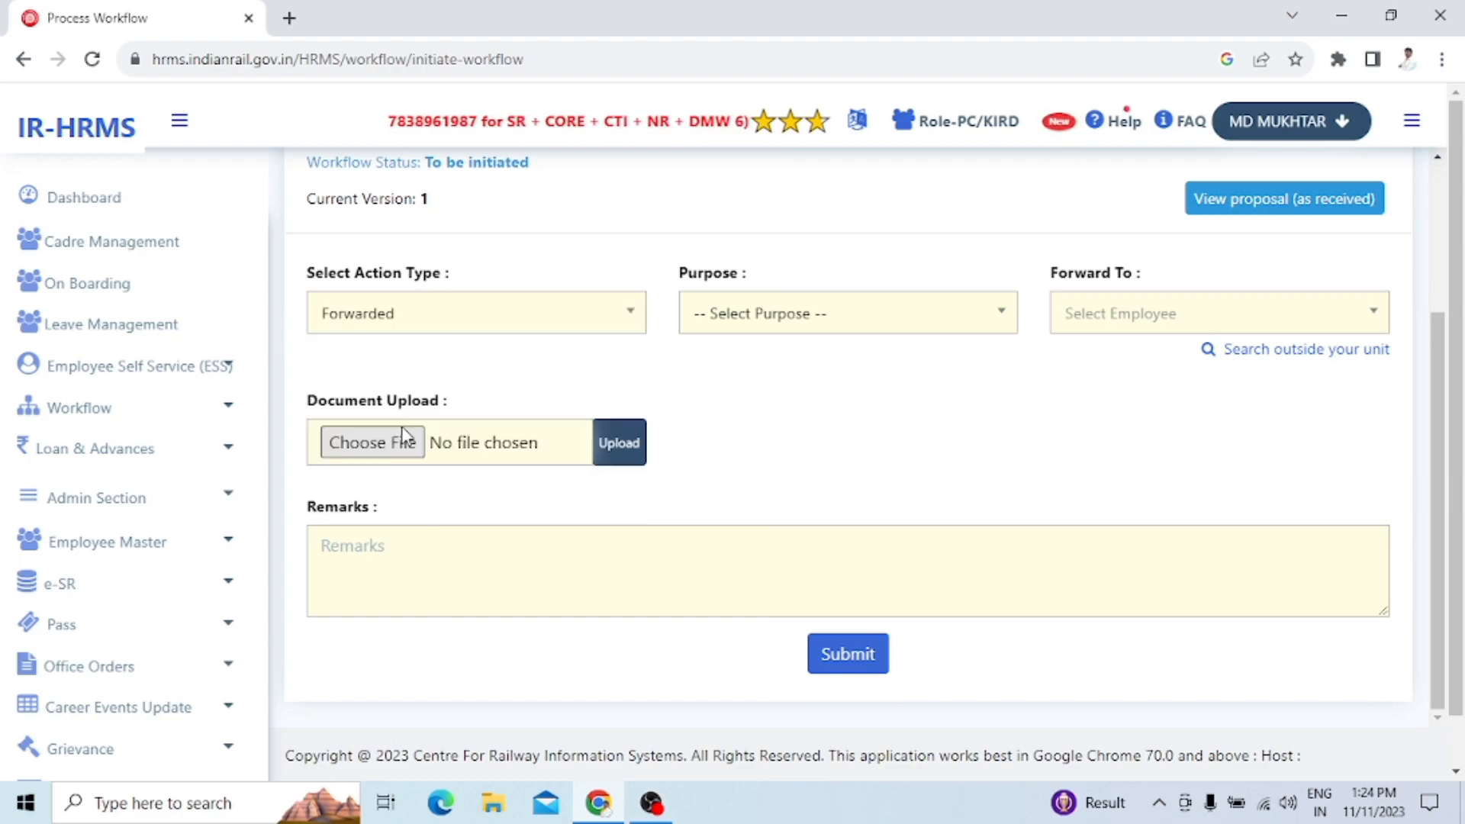
{"action": "left_click", "coordinate": [752, 321]}
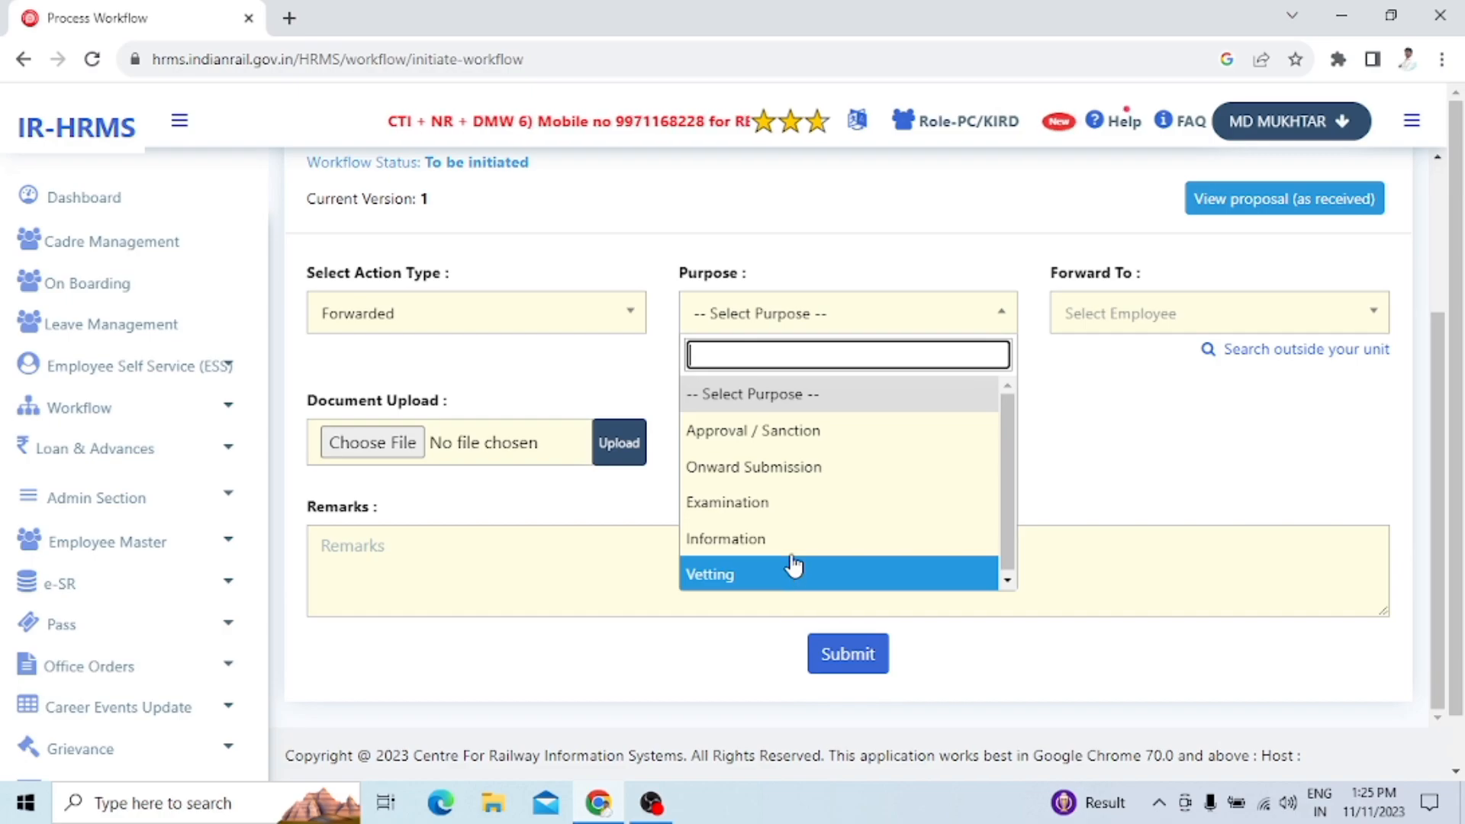
{"action": "left_click", "coordinate": [803, 468]}
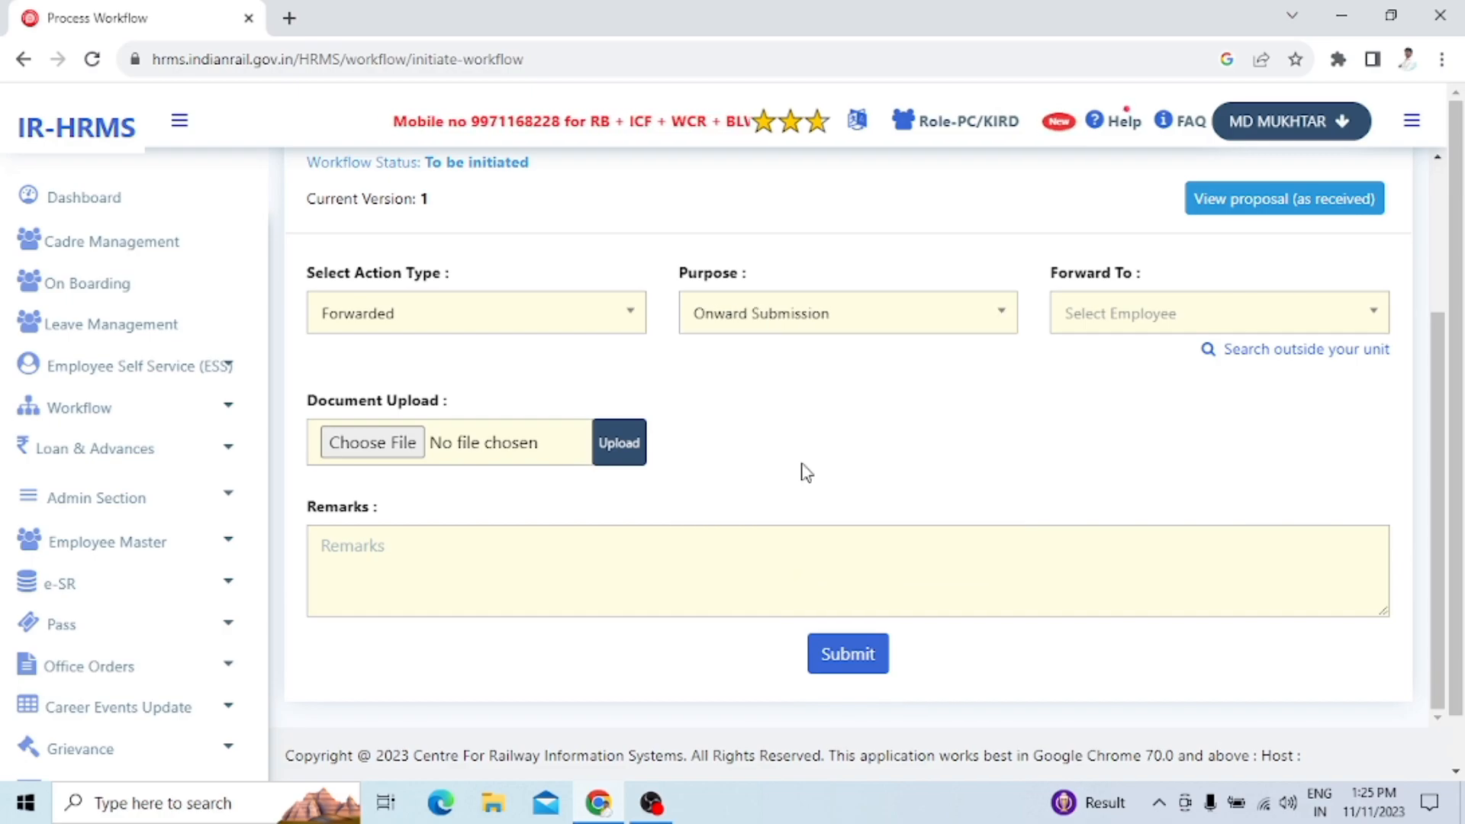
Step: Choose the Senior Section Engineer (PWAY) as recipient by searching for the employee's HRMS ID, and enter the remarks "Onward Submission"
{"action": "left_click", "coordinate": [1120, 323]}
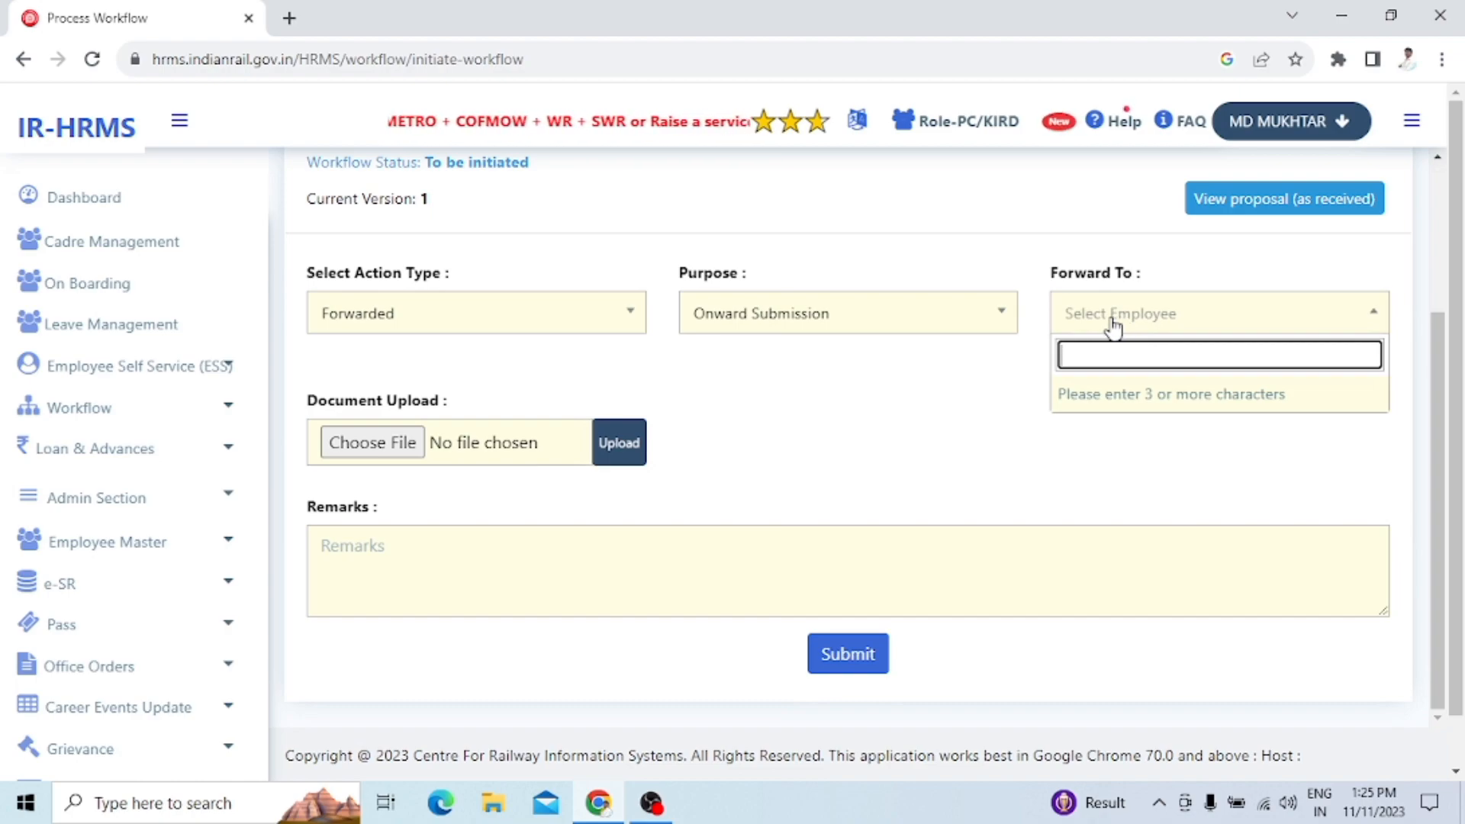
{"action": "type", "text": "GJWR"}
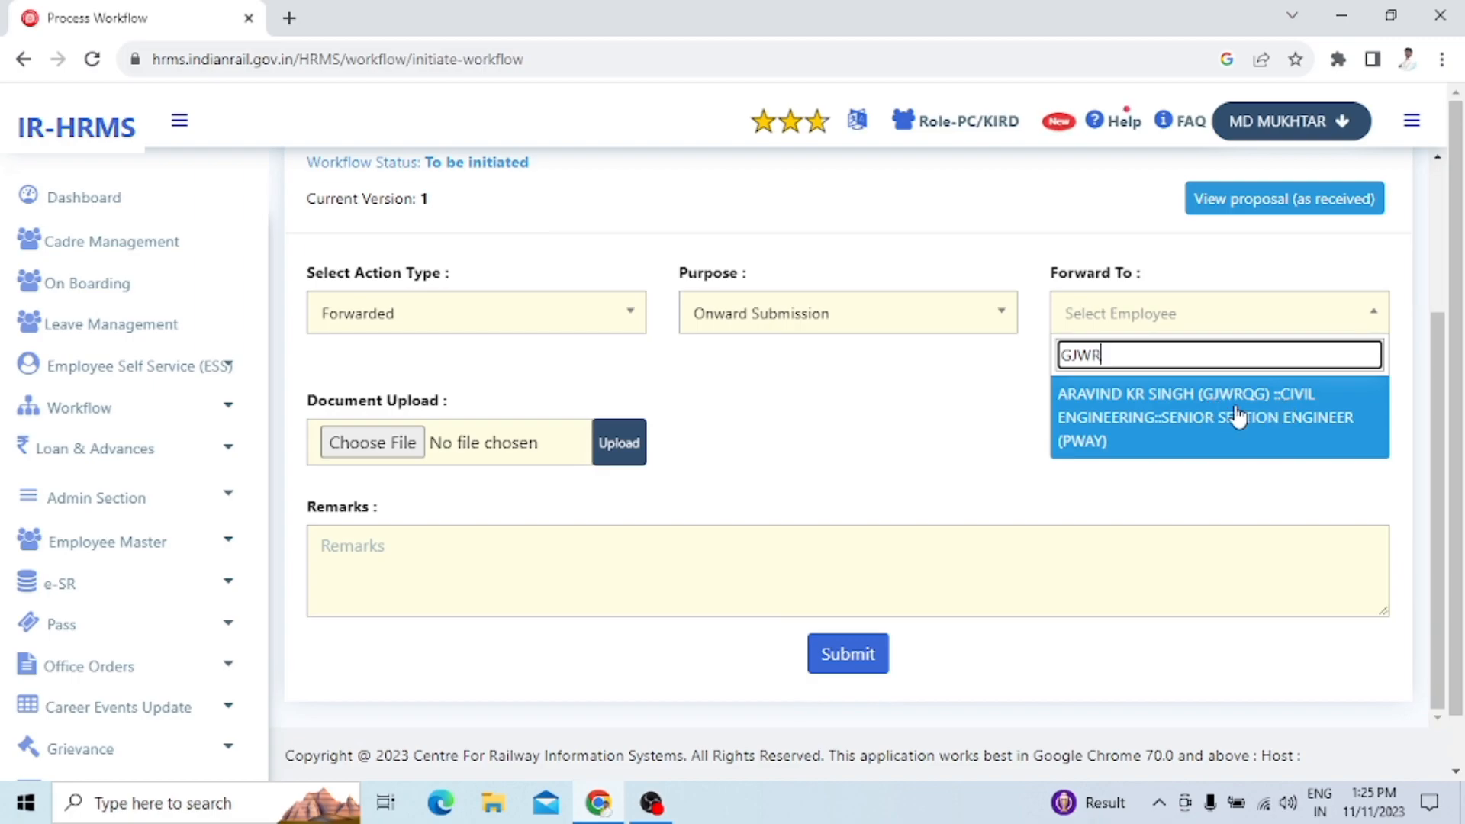
{"action": "left_click", "coordinate": [1183, 416]}
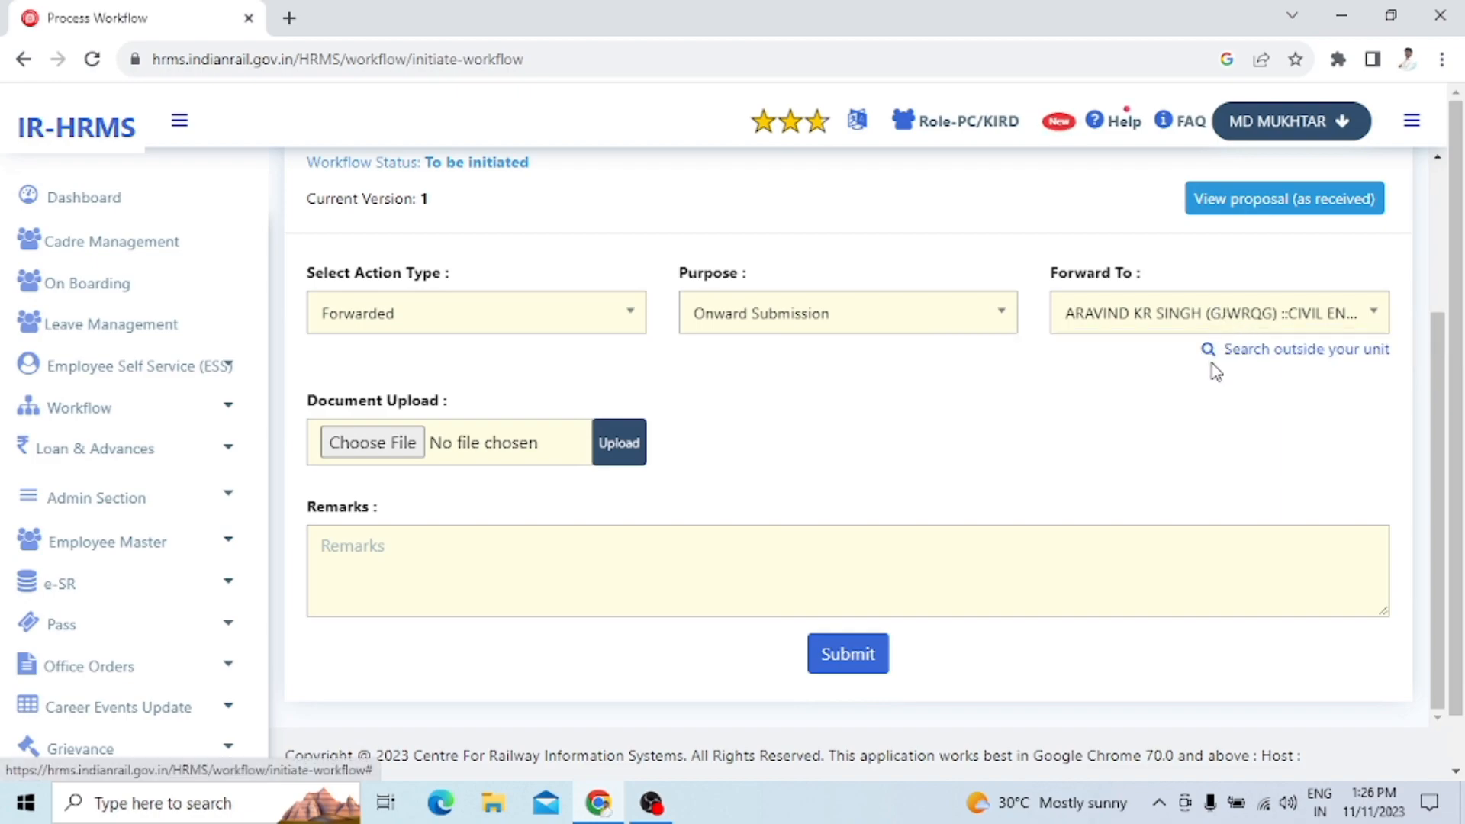
{"action": "scroll", "coordinate": [679, 510], "scroll_direction": "down", "scroll_amount": 1}
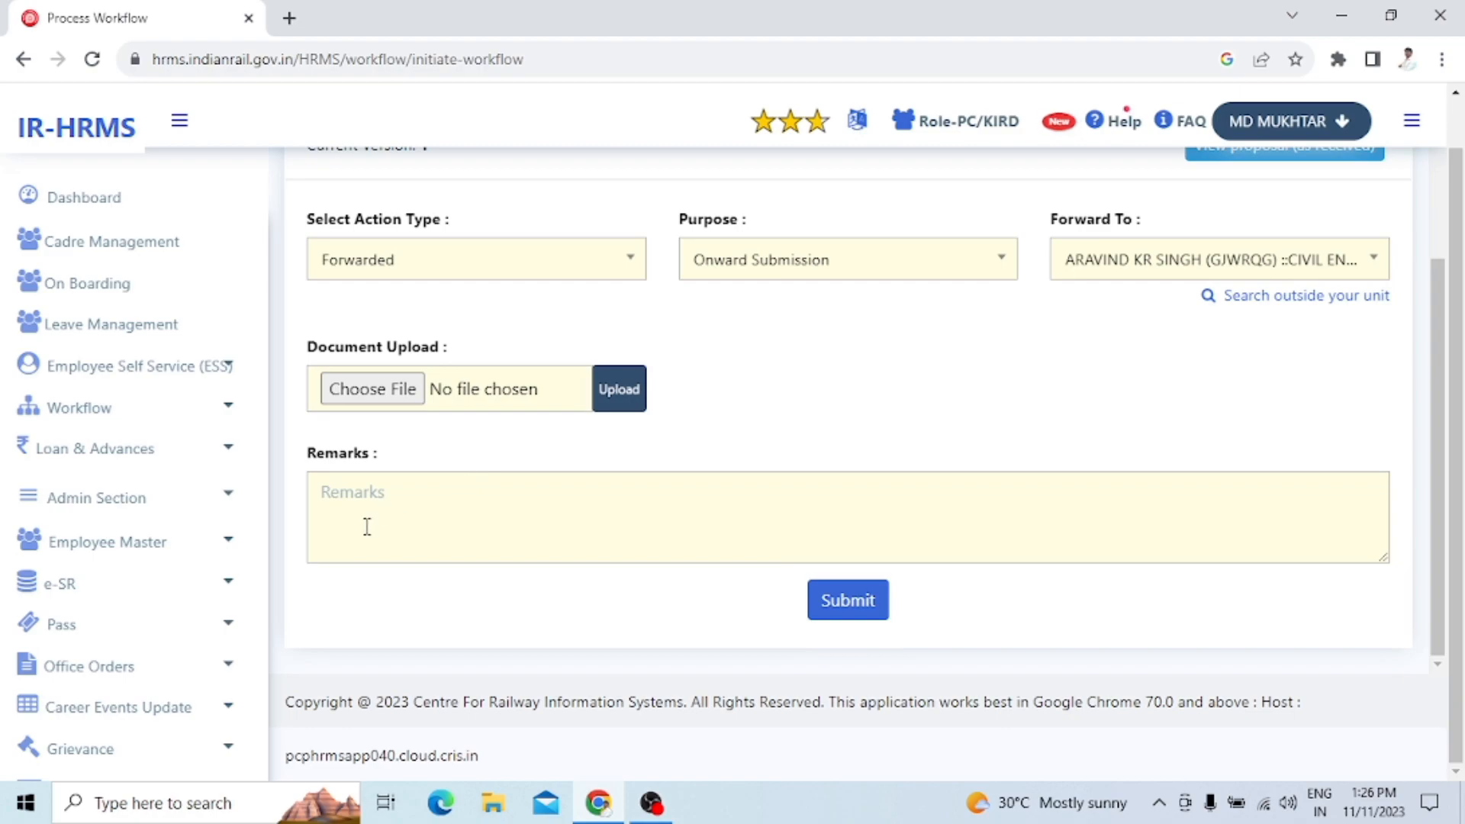
{"action": "scroll", "coordinate": [387, 419], "scroll_direction": "up", "scroll_amount": 1}
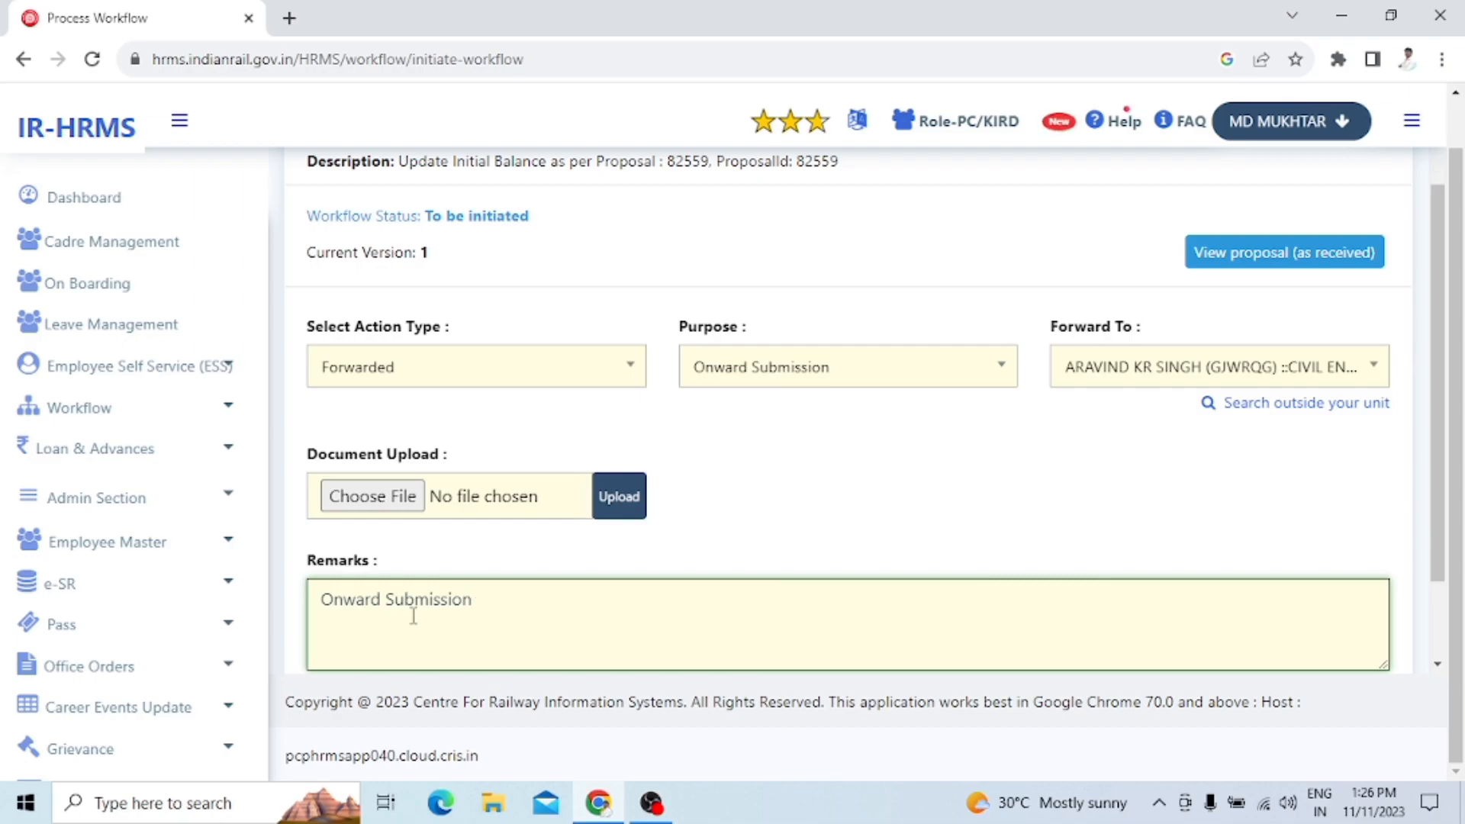
Step: Submit the forwarded proposal with its Onward Submission remarks, confirm the submission and check the resulting message
{"action": "scroll", "coordinate": [710, 607], "scroll_direction": "down", "scroll_amount": 1}
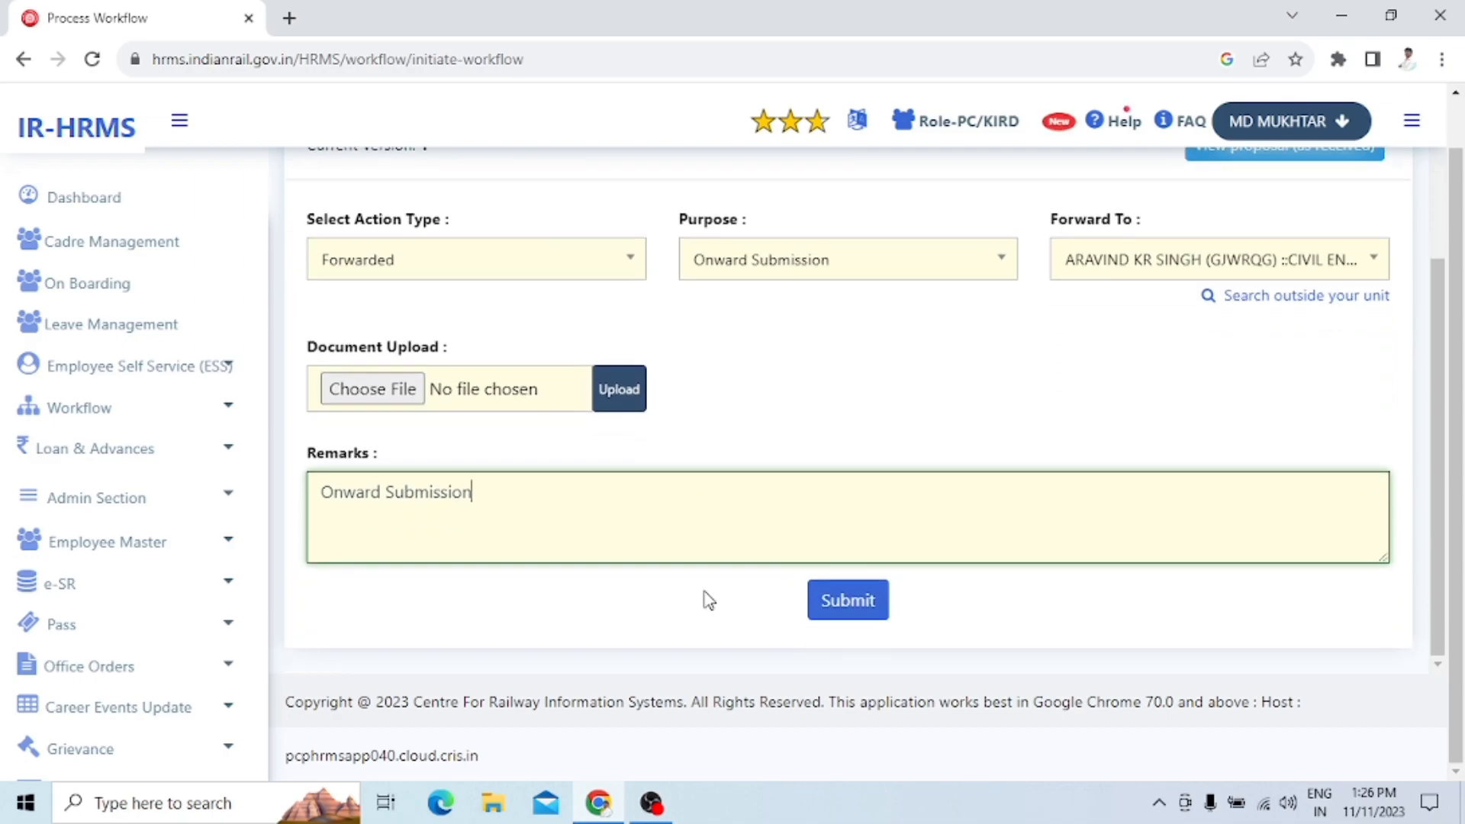
{"action": "left_click", "coordinate": [830, 606]}
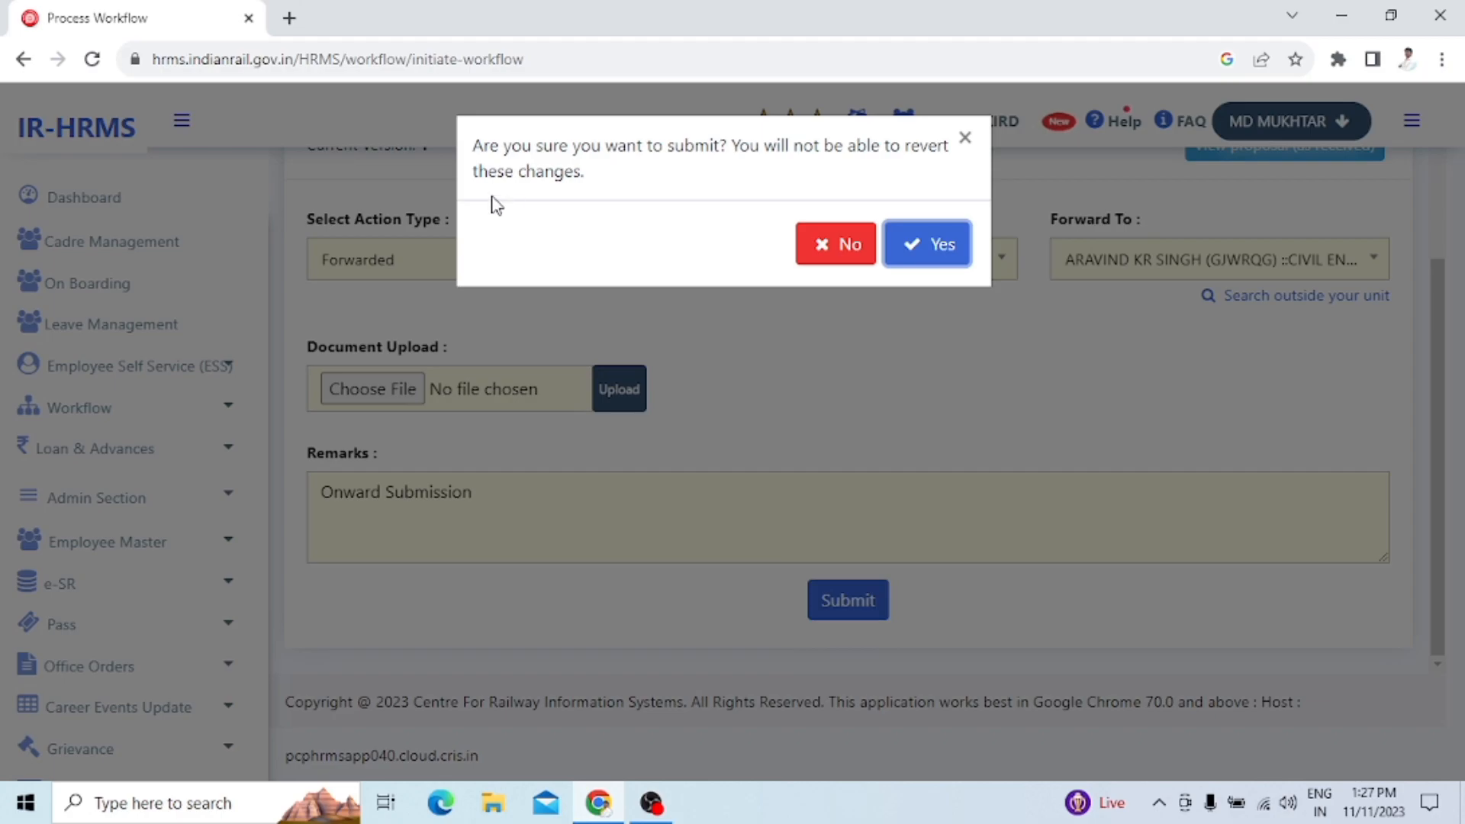
{"action": "left_click", "coordinate": [924, 250]}
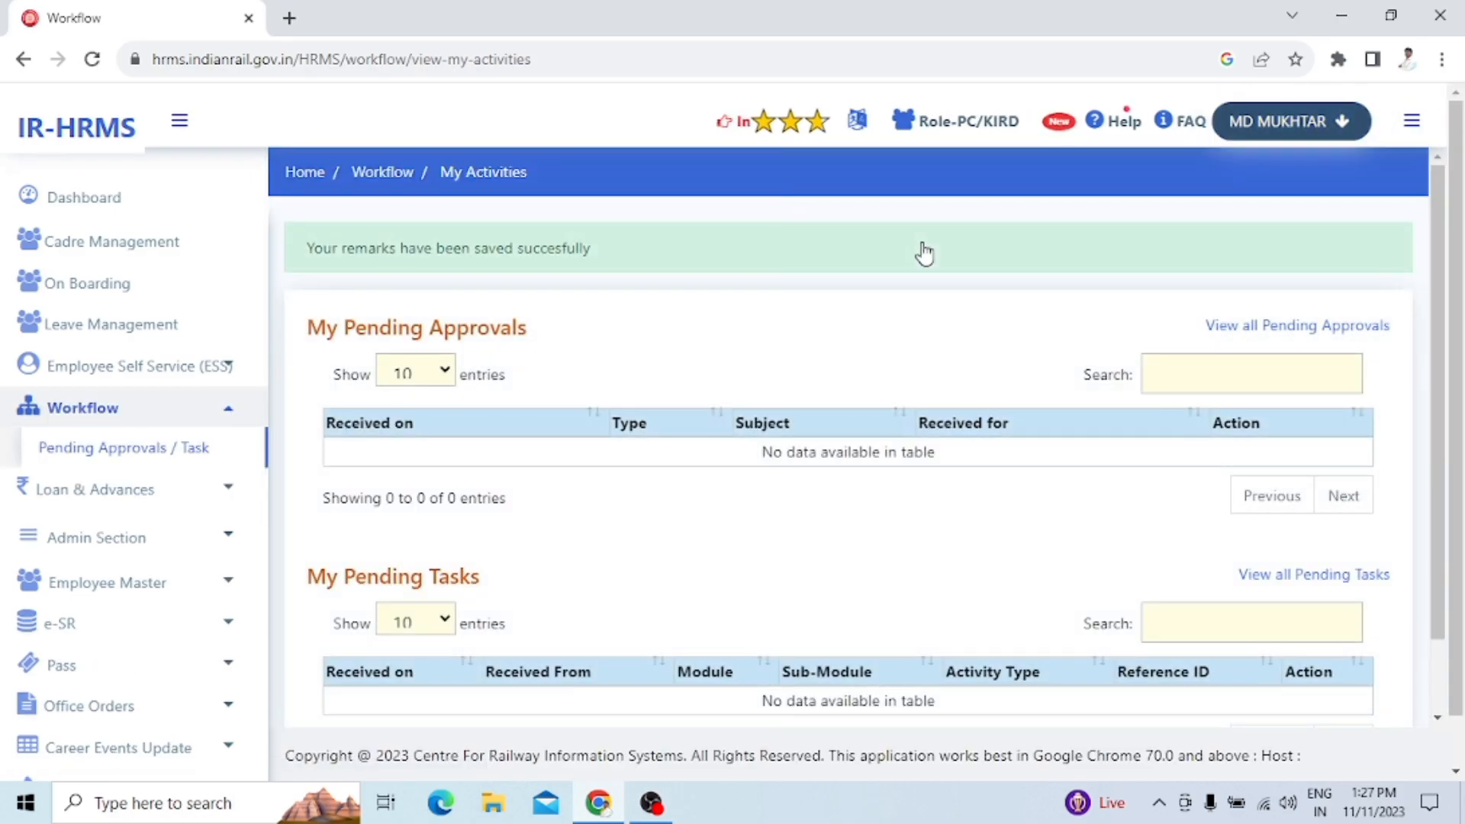
{"action": "scroll", "coordinate": [909, 345], "scroll_direction": "down", "scroll_amount": 1}
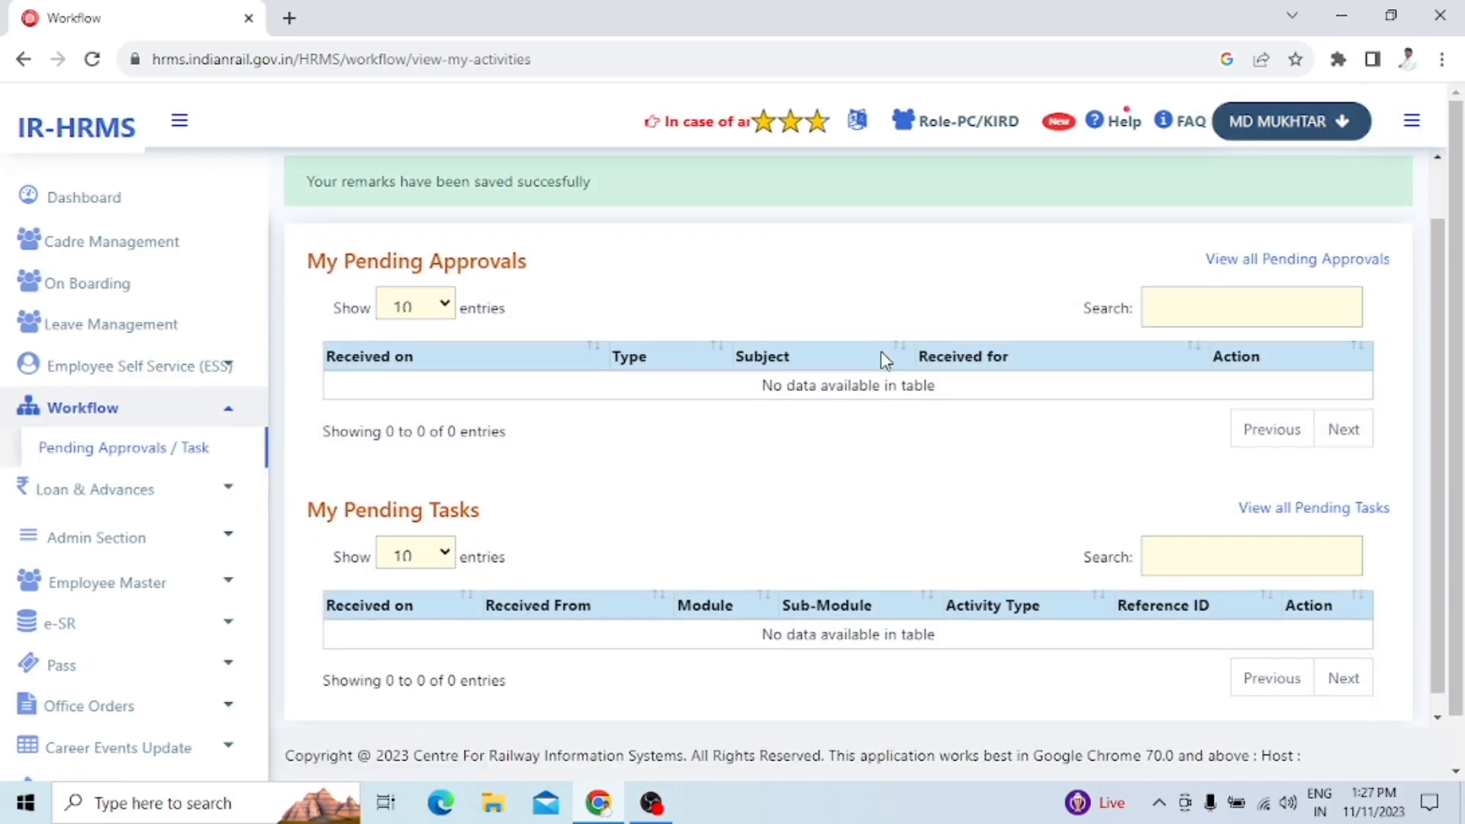
{"action": "scroll", "coordinate": [880, 364], "scroll_direction": "up", "scroll_amount": 1}
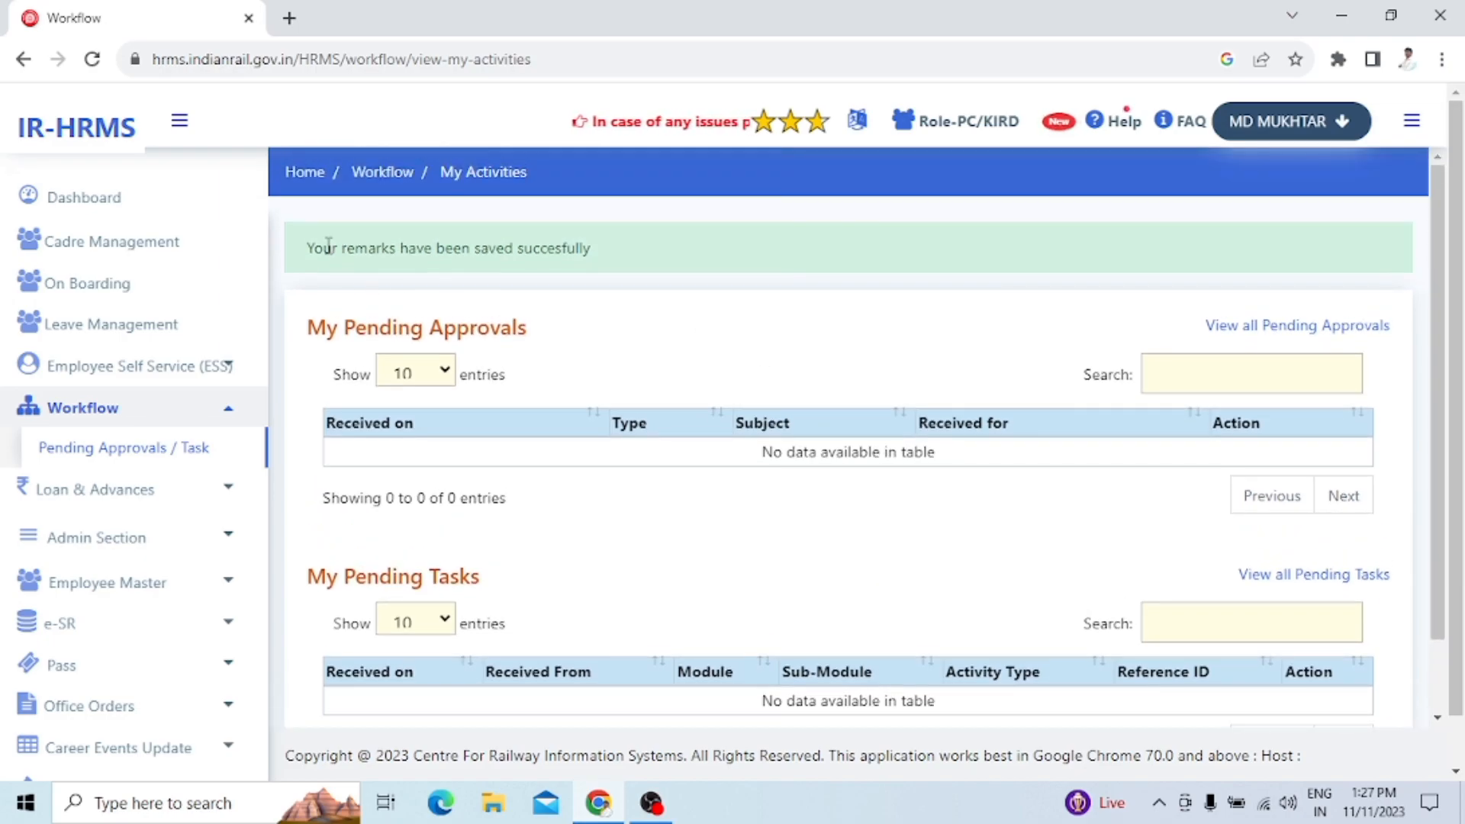
{"action": "left_click_drag", "start_coordinate": [322, 248], "coordinate": [592, 275]}
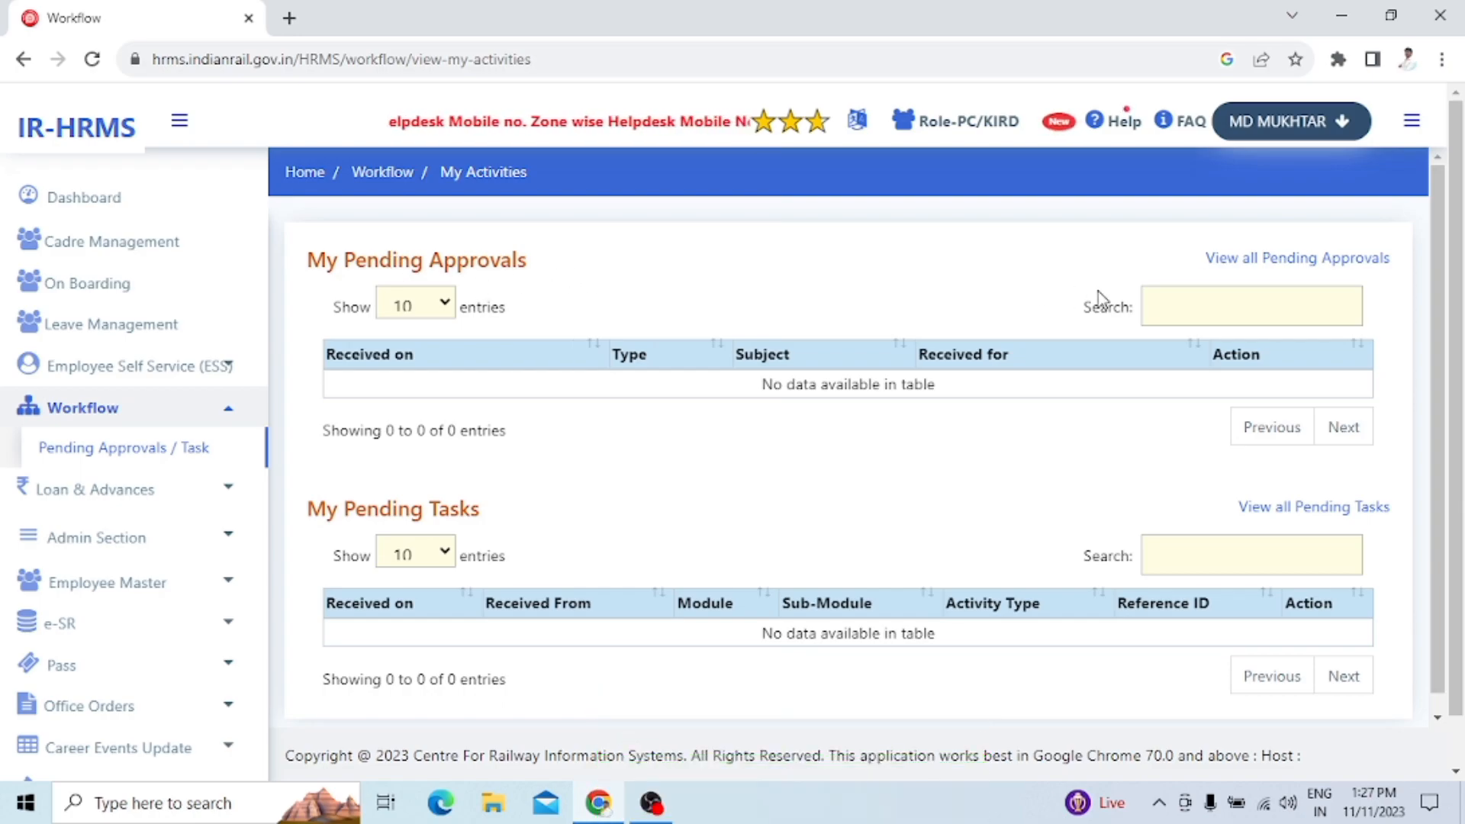
Step: List all pending approvals with Status Pending and Pending with ALL, and find the newly forwarded initial leave balance proposal
{"action": "left_click", "coordinate": [1269, 261]}
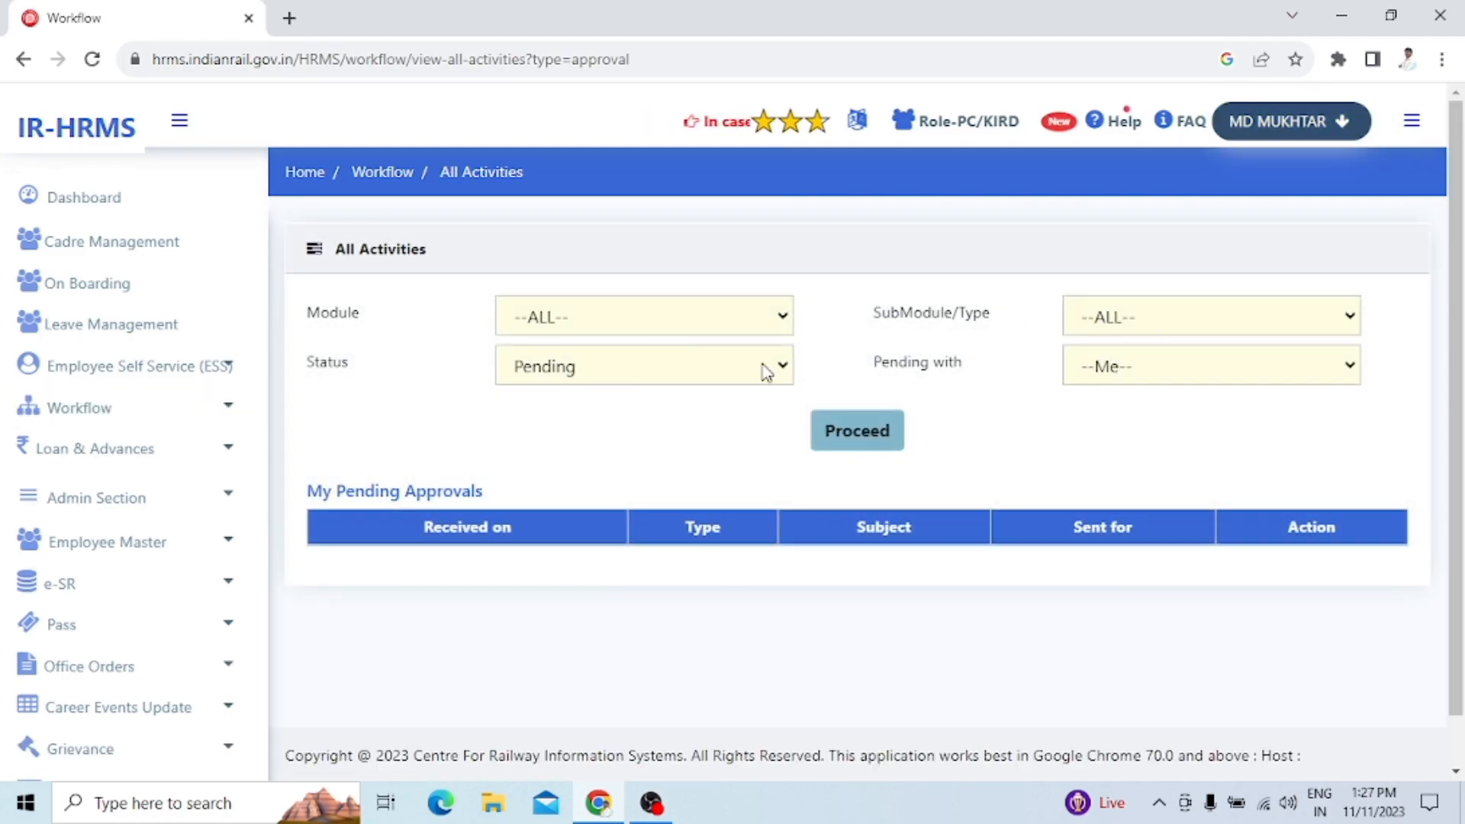
{"action": "left_click", "coordinate": [1148, 370]}
{"action": "left_click", "coordinate": [1145, 421]}
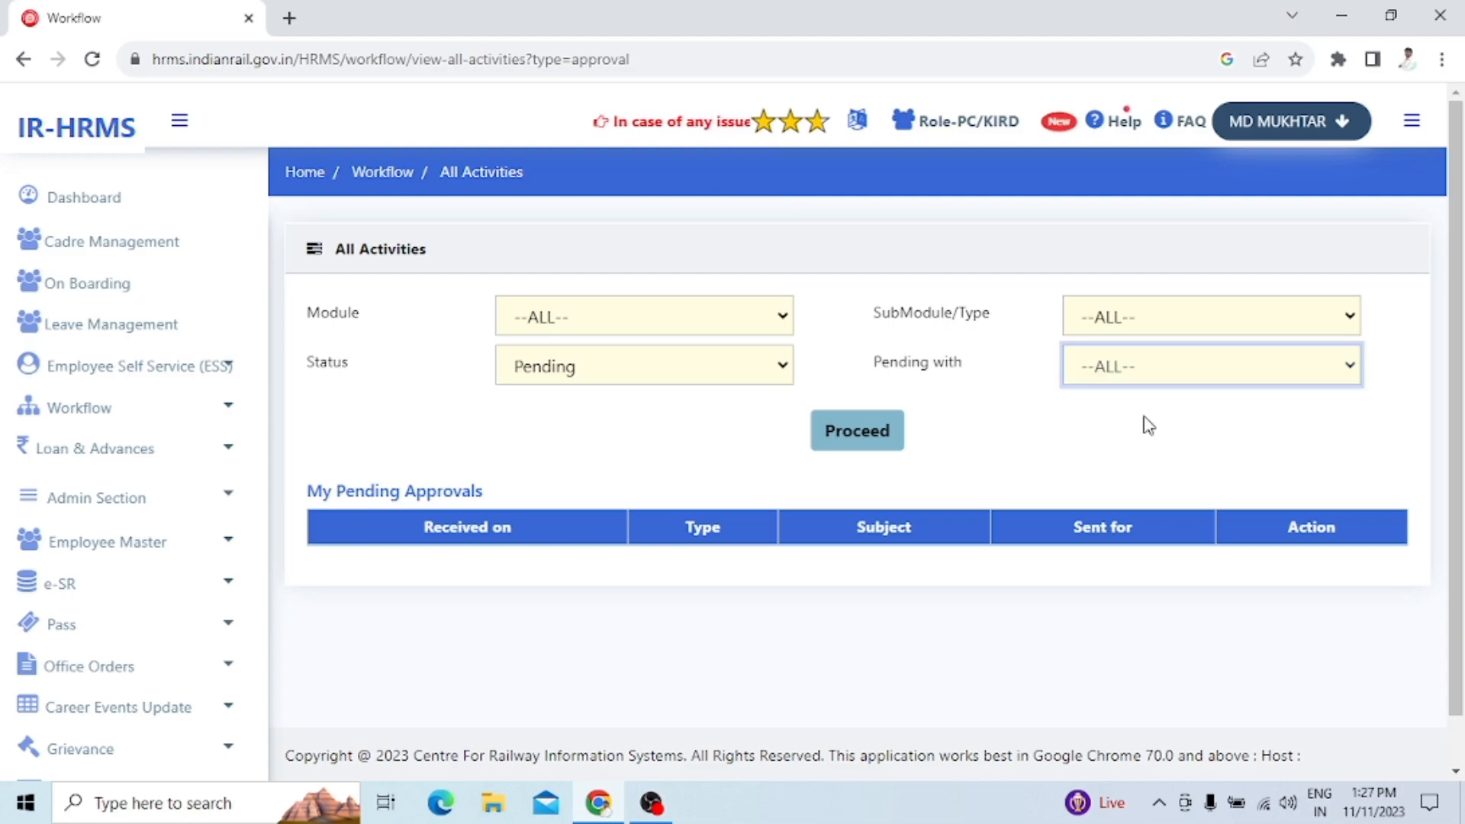
{"action": "left_click", "coordinate": [868, 438]}
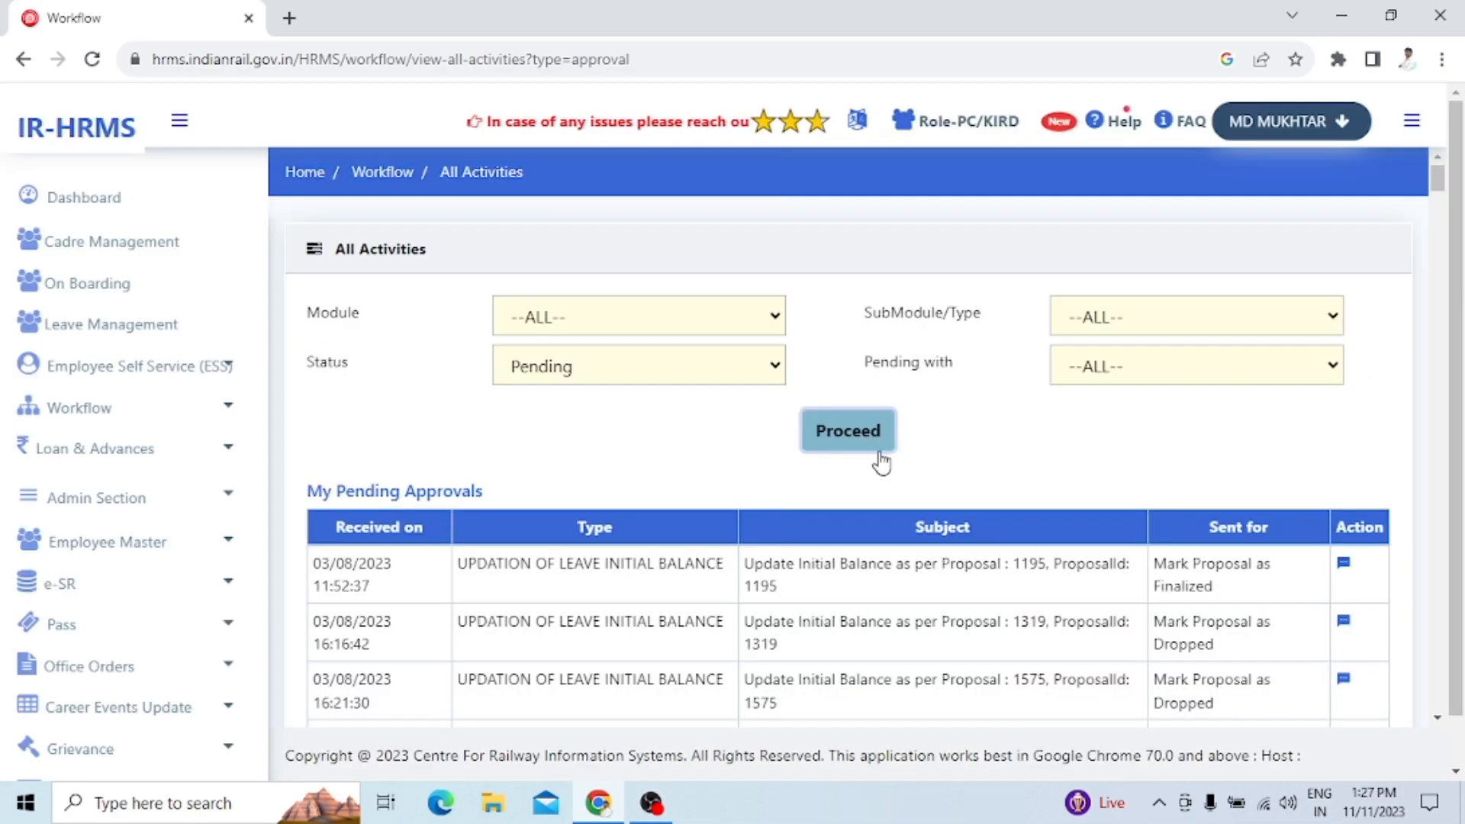
{"action": "scroll", "coordinate": [877, 456], "scroll_direction": "down", "scroll_amount": 10}
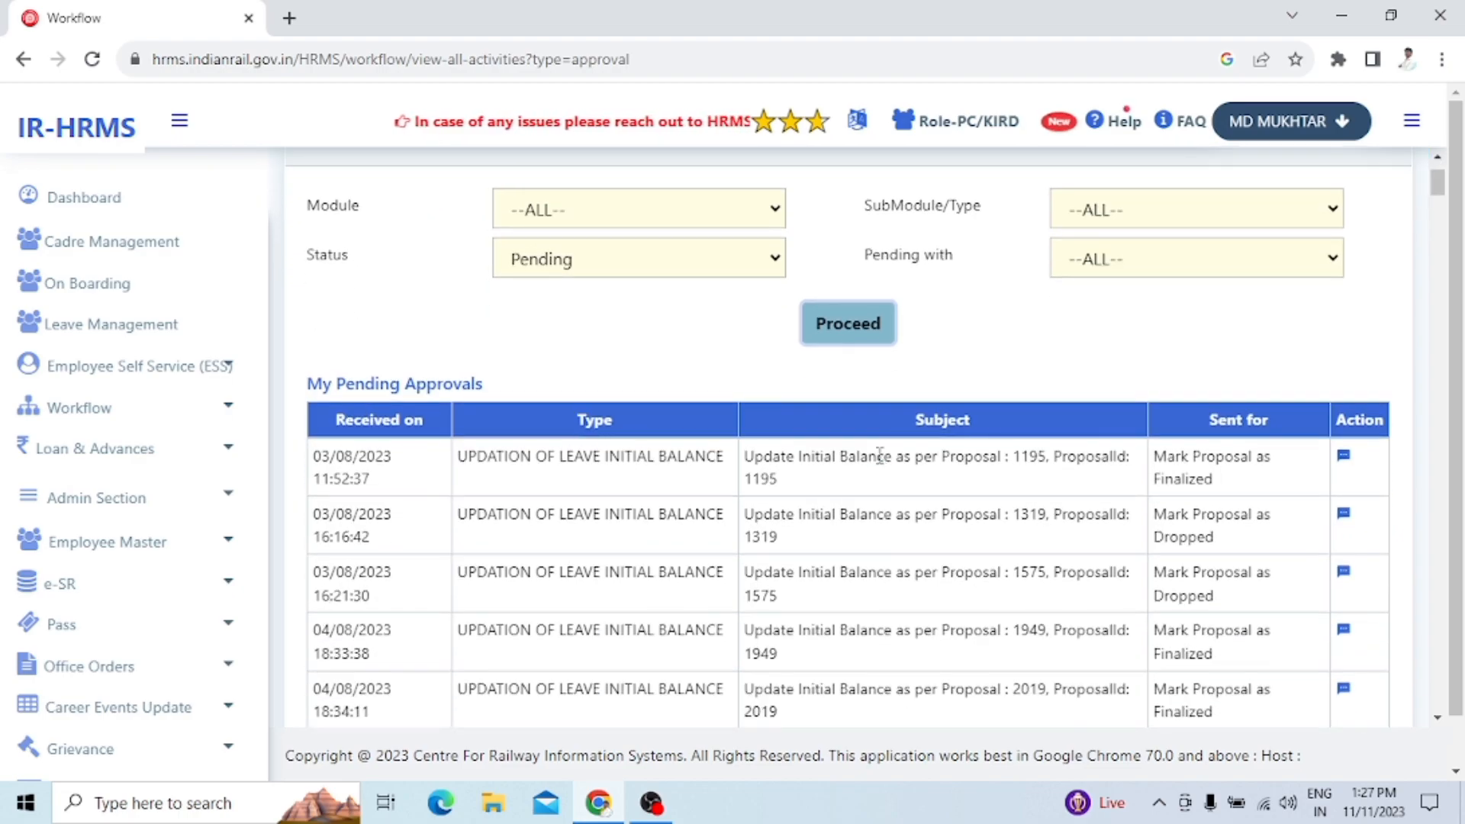
{"action": "scroll", "coordinate": [881, 456], "scroll_direction": "down", "scroll_amount": 20}
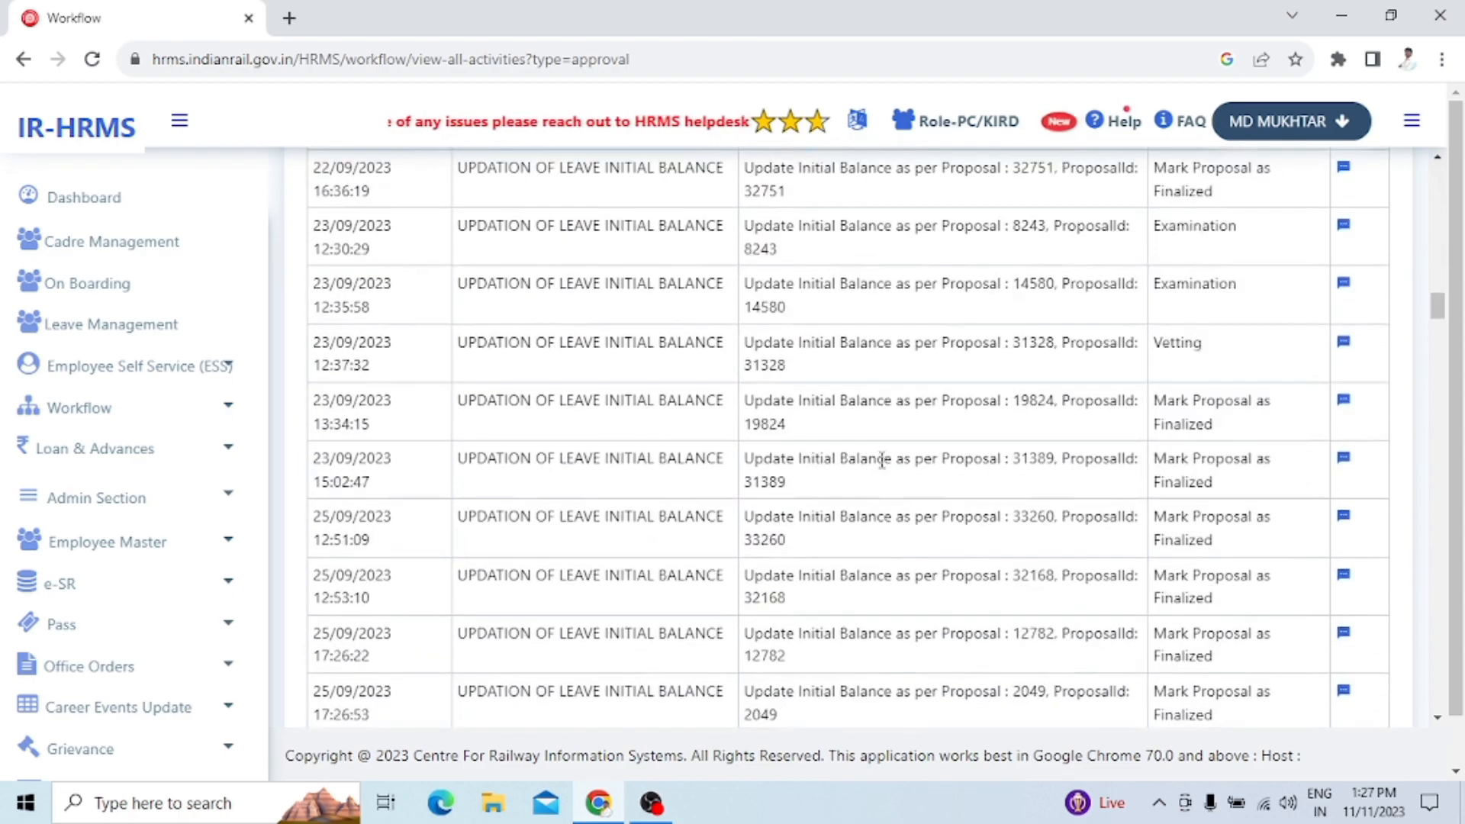
{"action": "scroll", "coordinate": [883, 458], "scroll_direction": "down", "scroll_amount": 20}
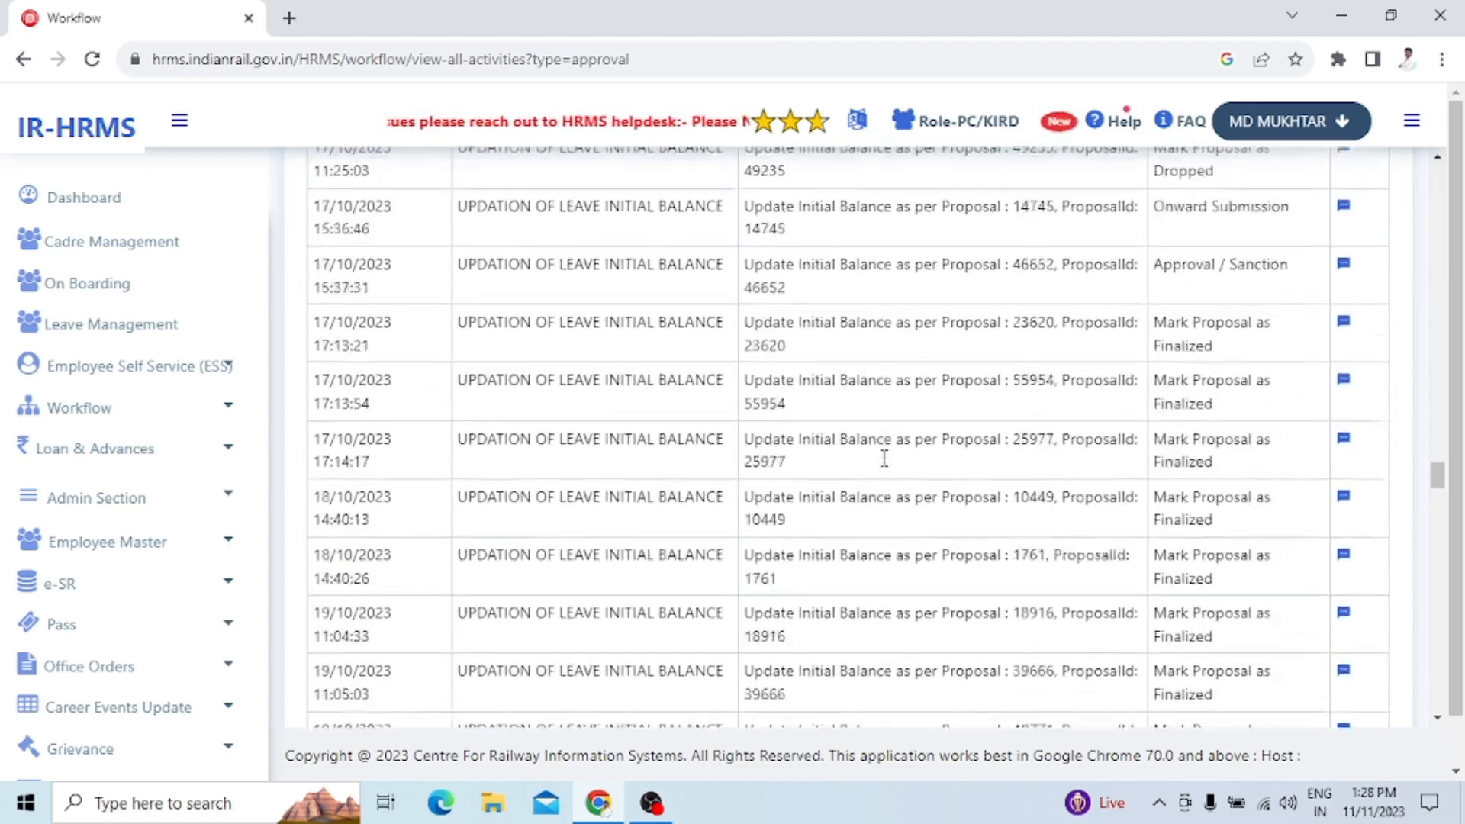
{"action": "scroll", "coordinate": [888, 468], "scroll_direction": "down", "scroll_amount": 20}
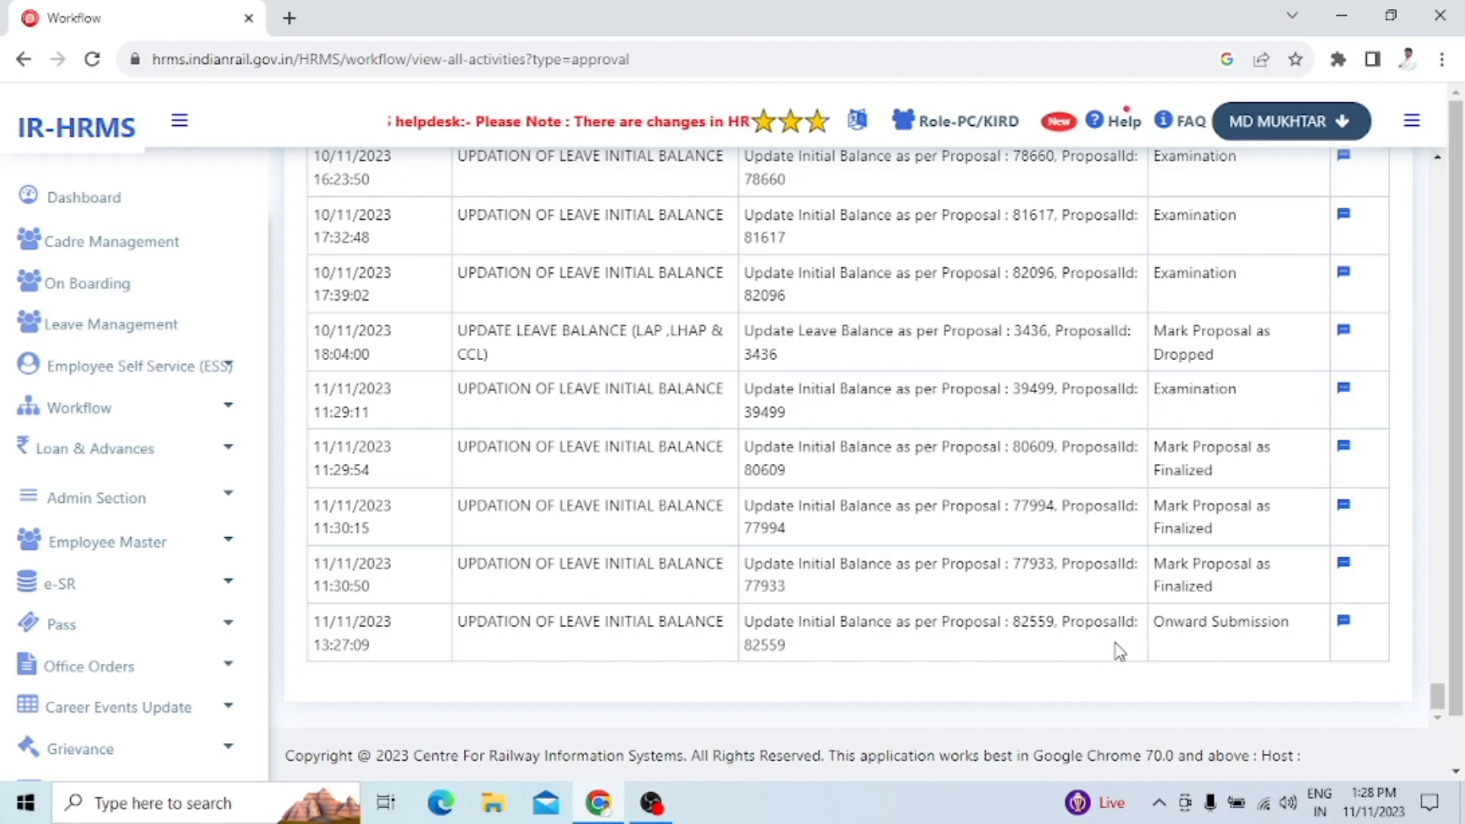
Step: Open the forwarded proposal's notings, review its action, remarks, sender and recipient, close them and check its proposal ID in the list
{"action": "left_click", "coordinate": [1342, 624]}
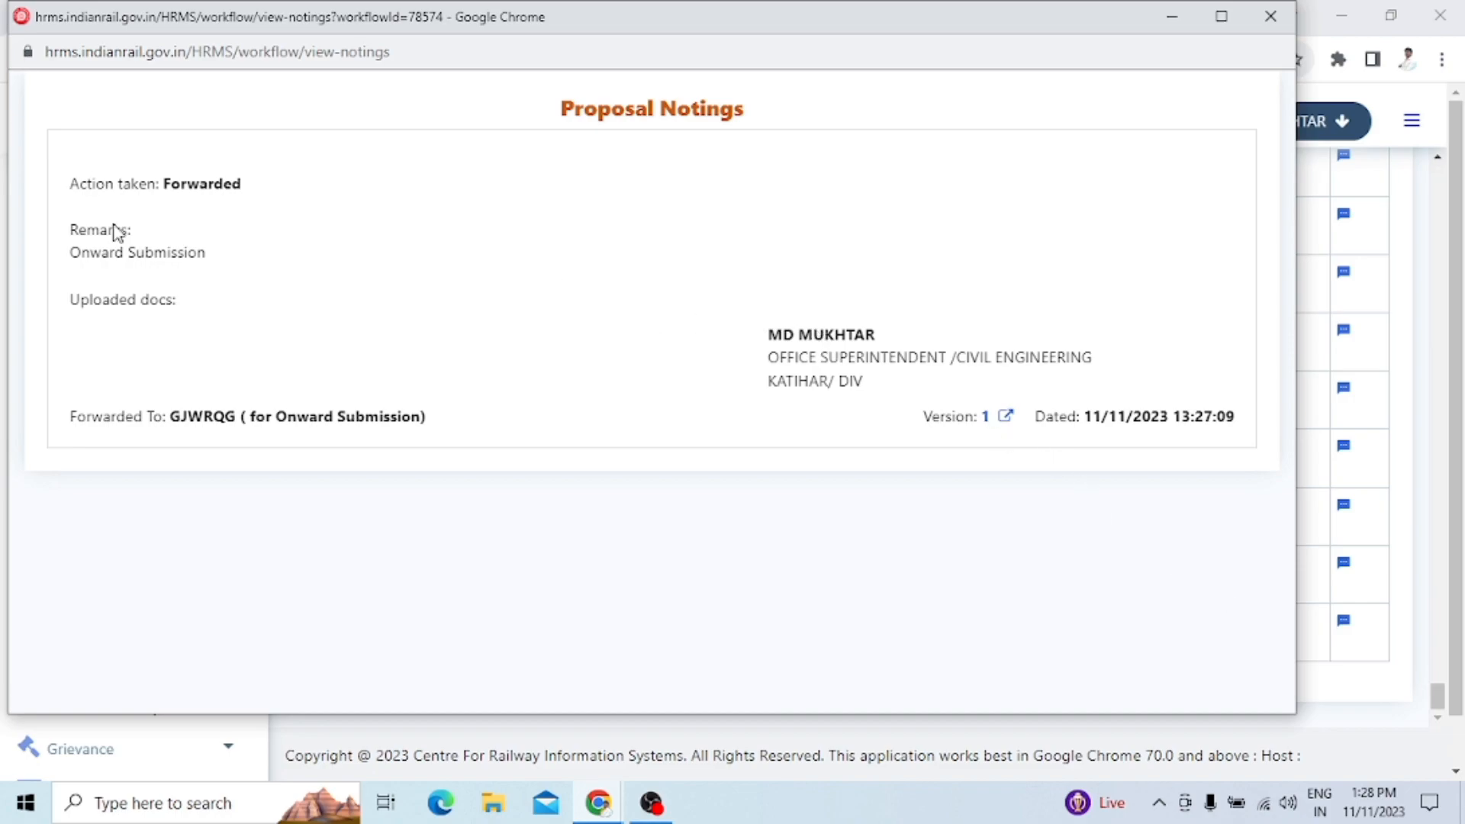
{"action": "double_click", "coordinate": [175, 188]}
{"action": "left_click_drag", "start_coordinate": [70, 253], "coordinate": [226, 258]}
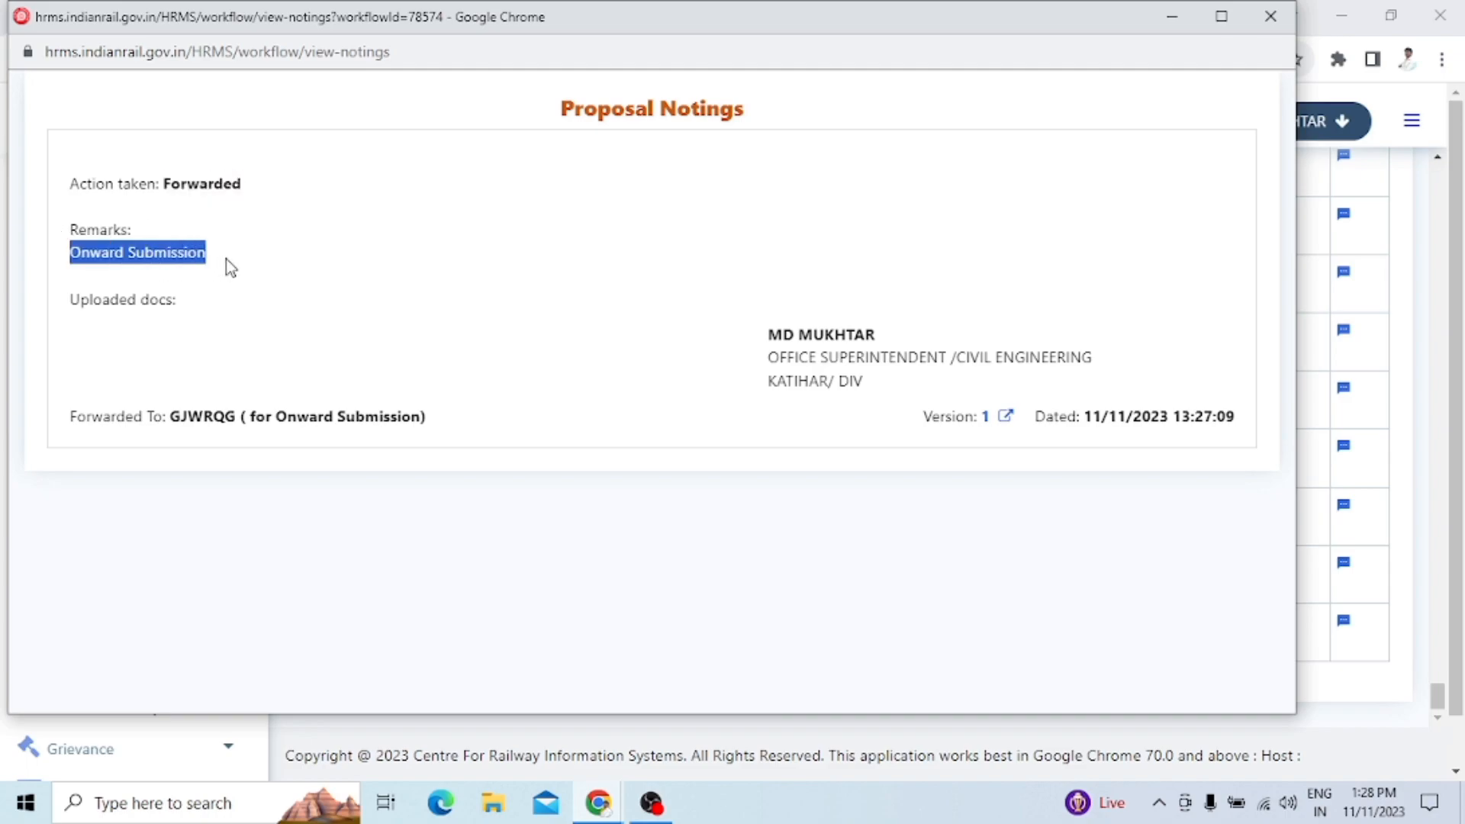
{"action": "mouse_move", "coordinate": [775, 338]}
{"action": "left_mouse_down"}
{"action": "mouse_move", "coordinate": [851, 379]}
{"action": "mouse_move", "coordinate": [811, 402]}
{"action": "left_mouse_up"}
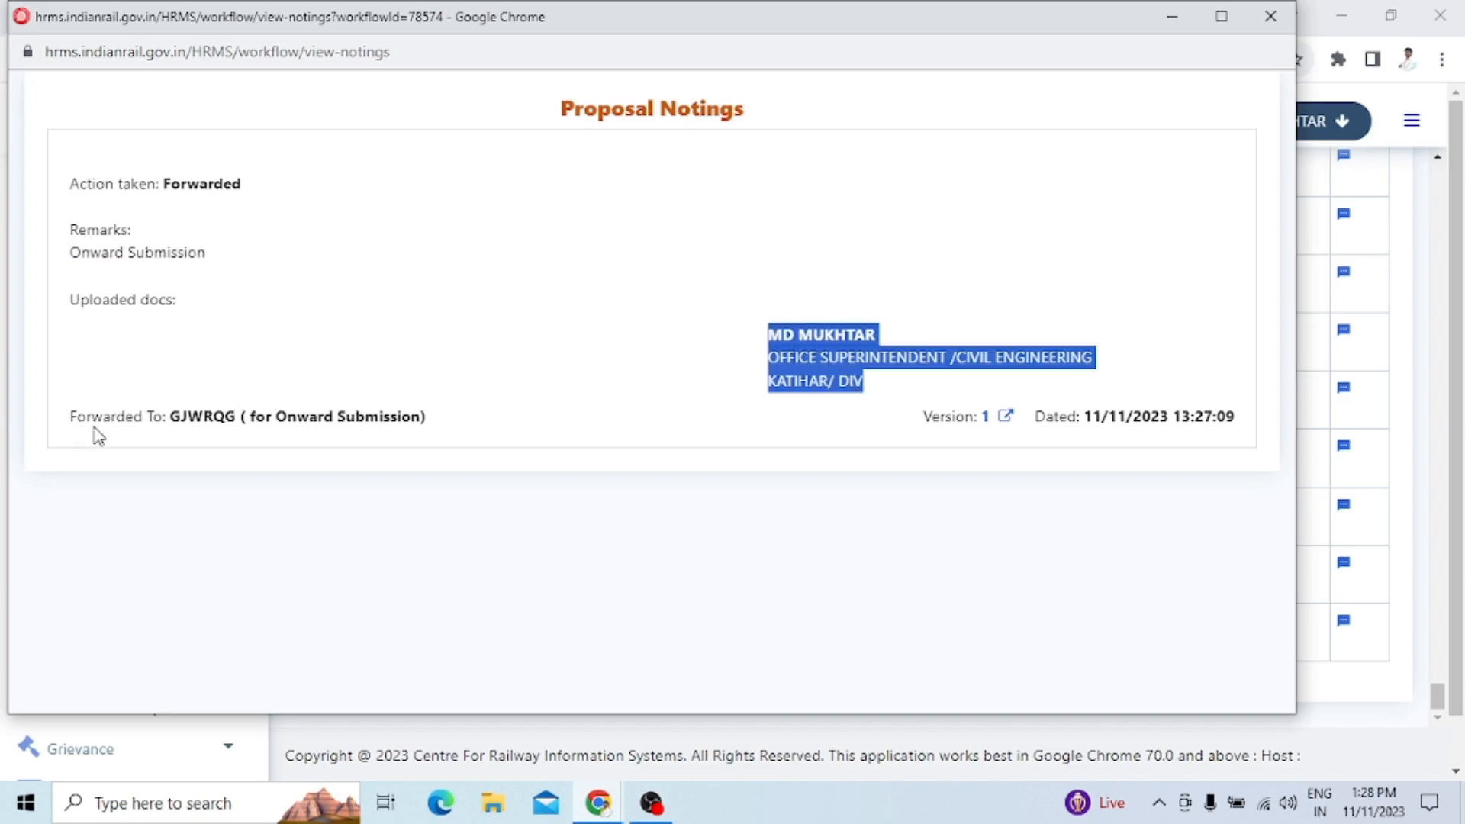
{"action": "left_click_drag", "start_coordinate": [170, 424], "coordinate": [449, 458]}
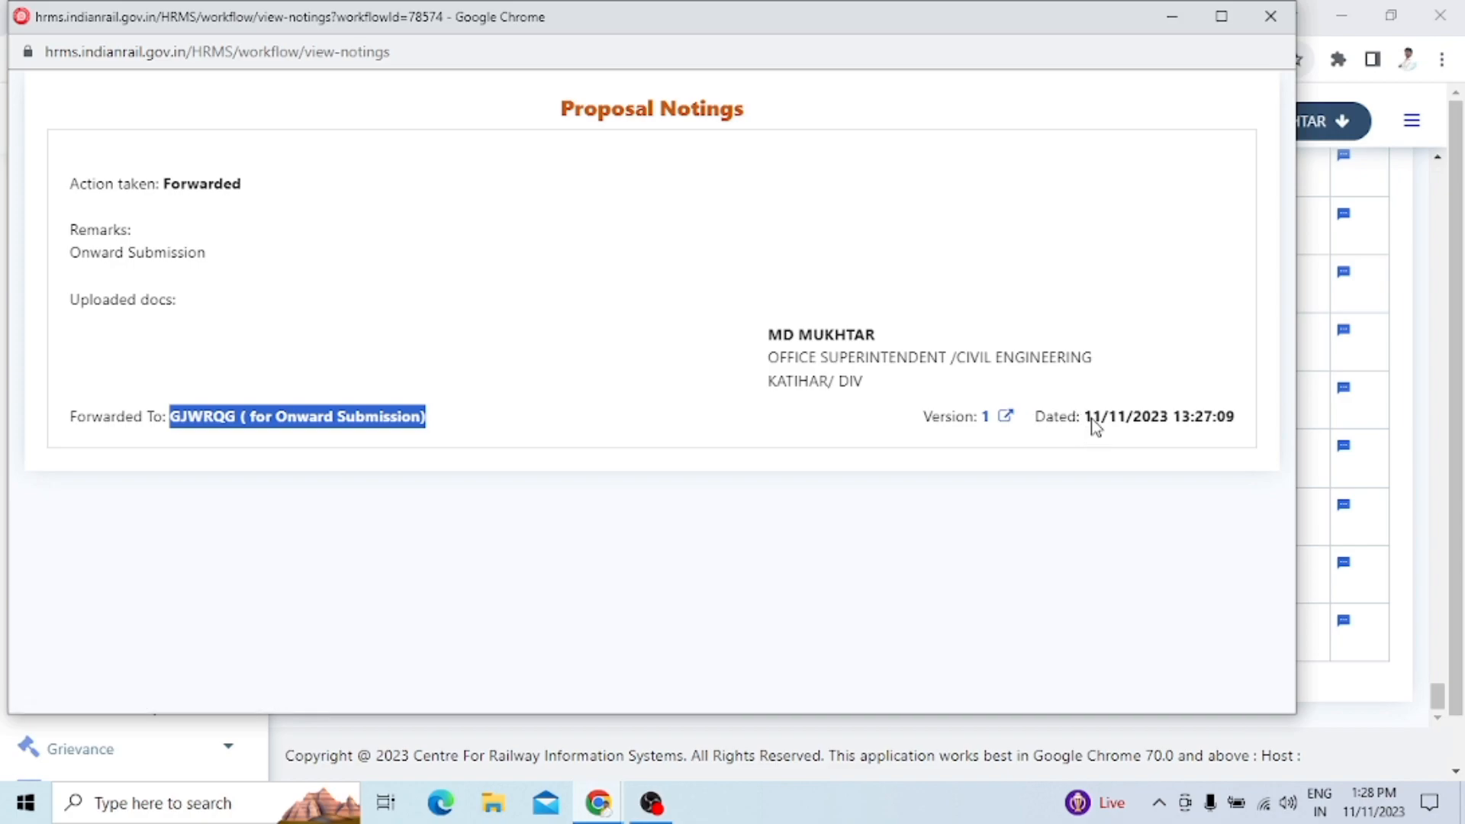
{"action": "left_click", "coordinate": [555, 385]}
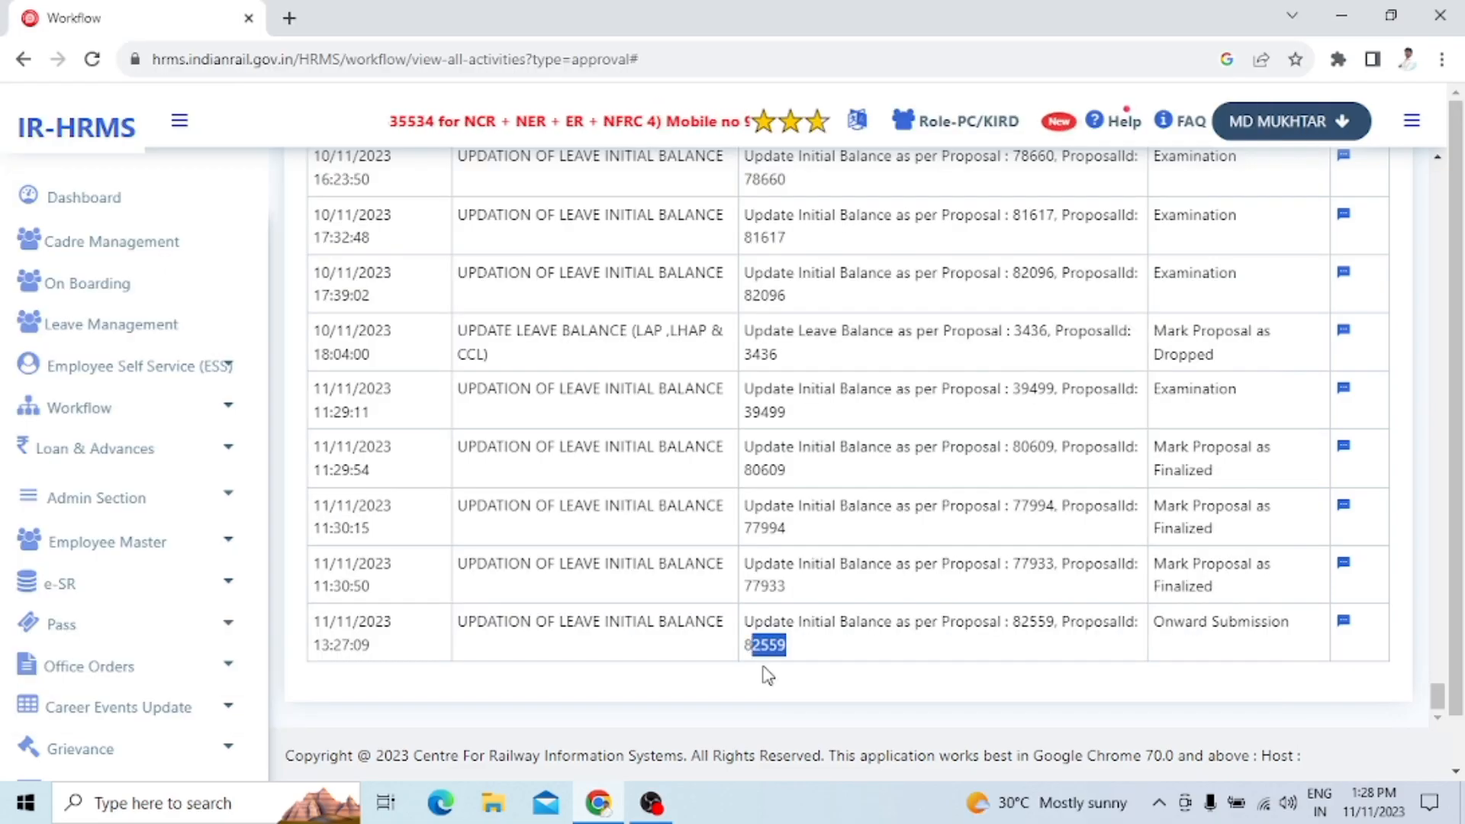
{"action": "left_click_drag", "start_coordinate": [788, 645], "coordinate": [742, 645]}
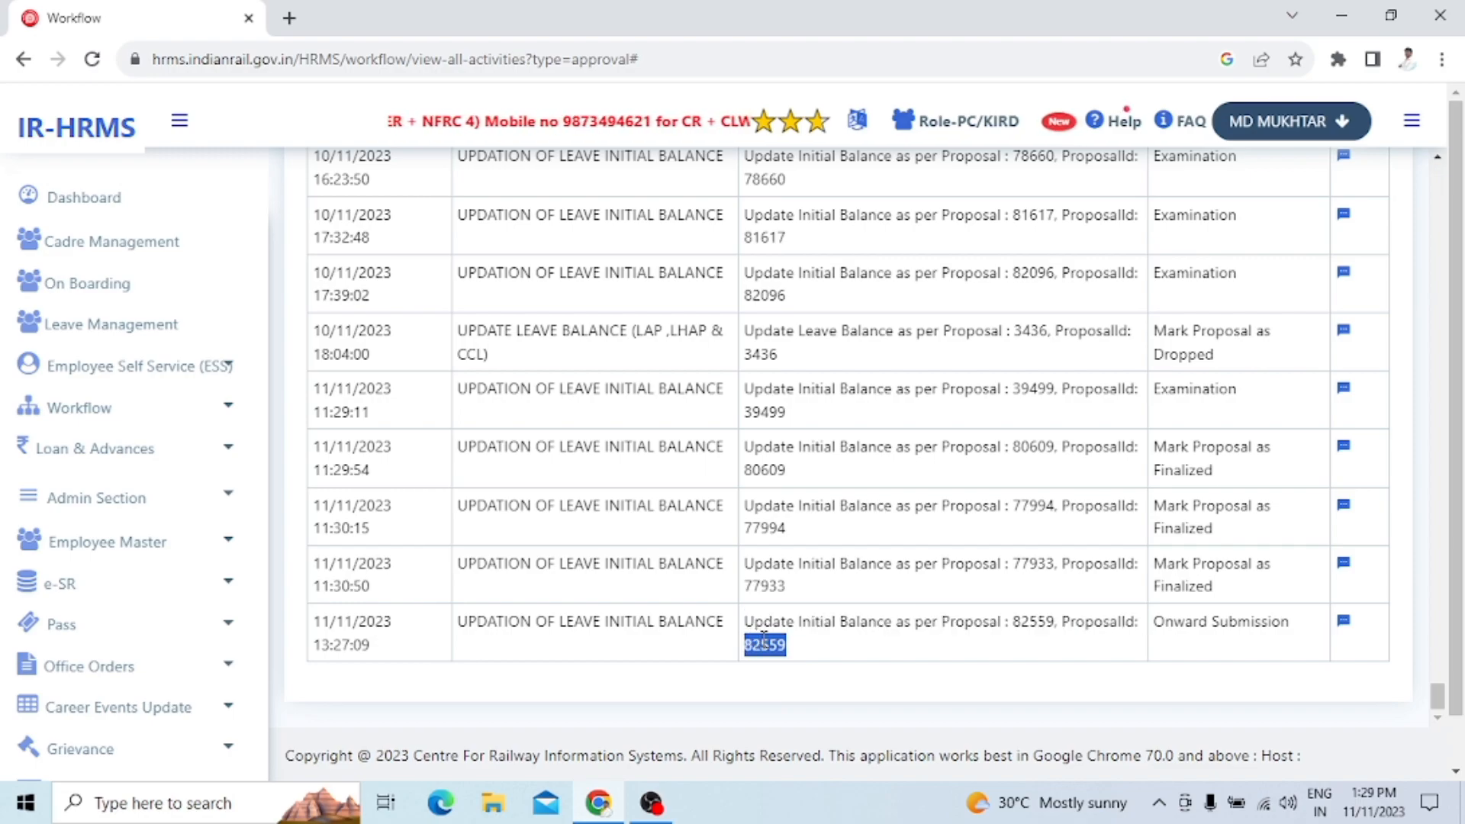